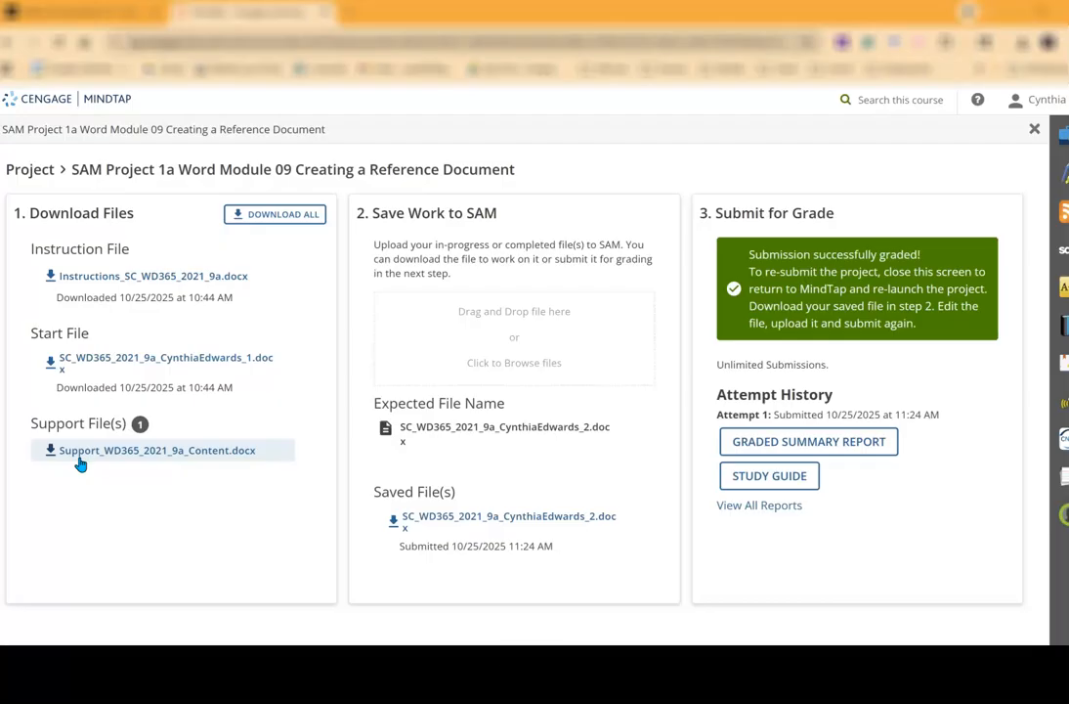
left_click(61, 527)
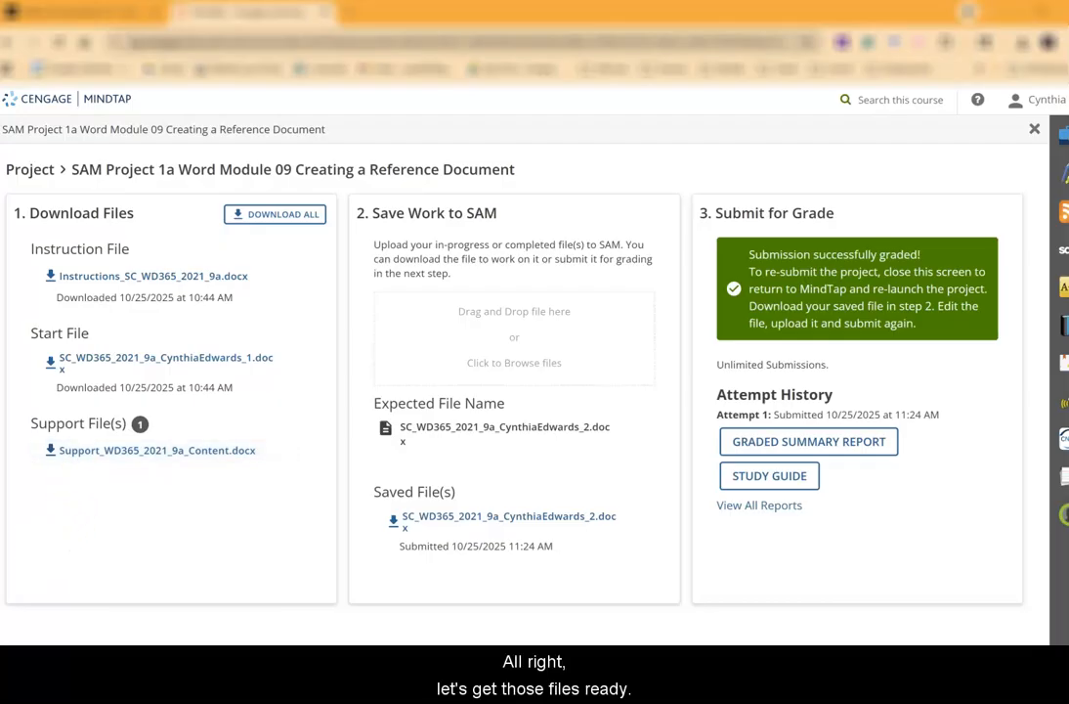
left_click(125, 452)
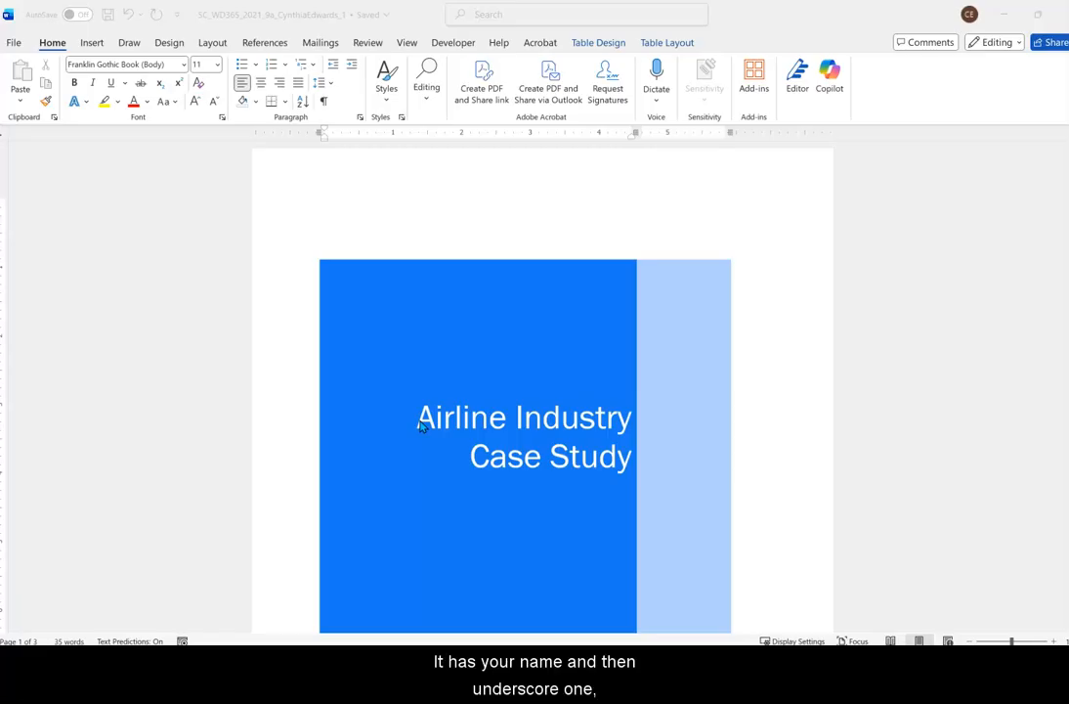
Start saving a copy of the start document, changing the ending of its file name to _2.
left_click(13, 45)
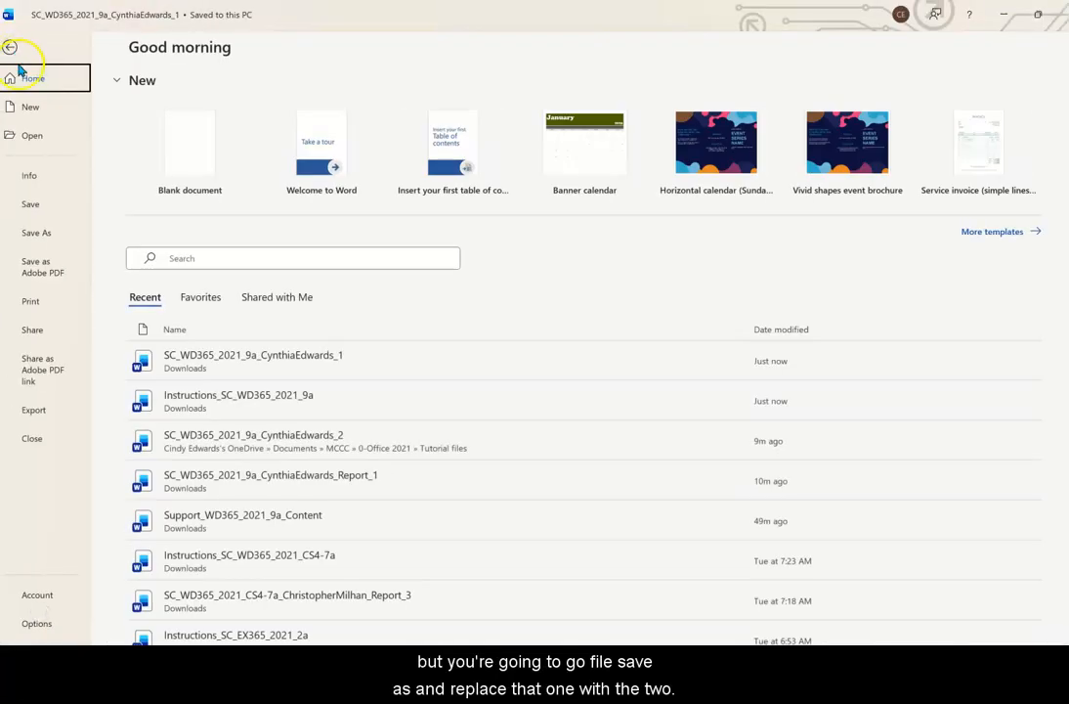
left_click(18, 231)
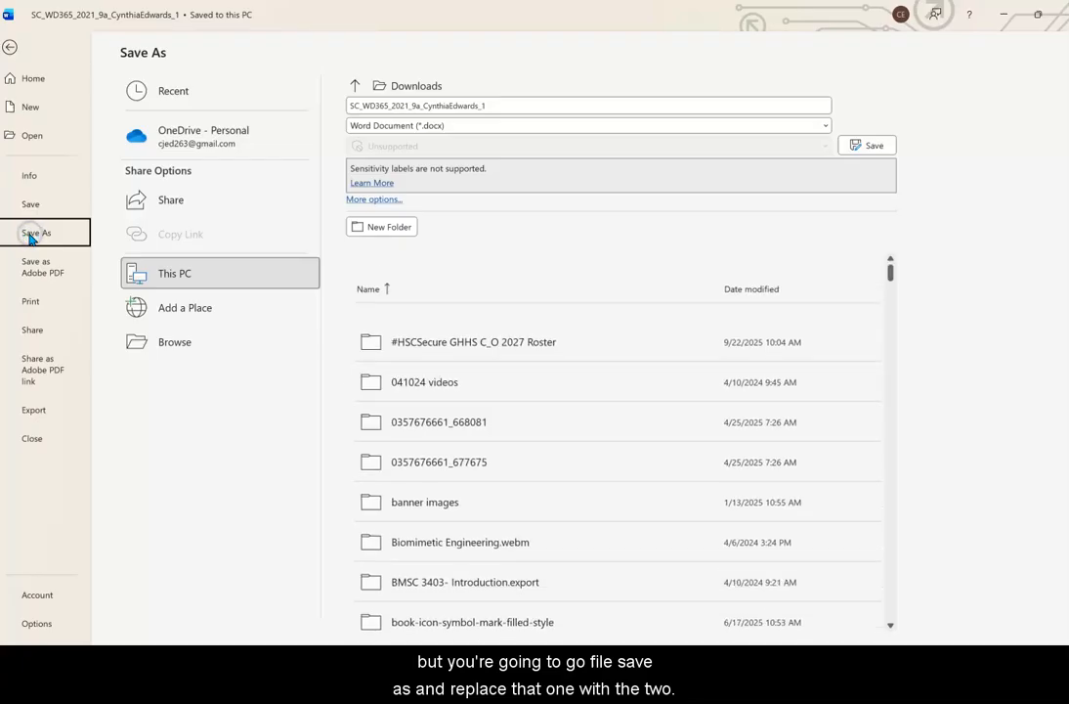
left_click(496, 108)
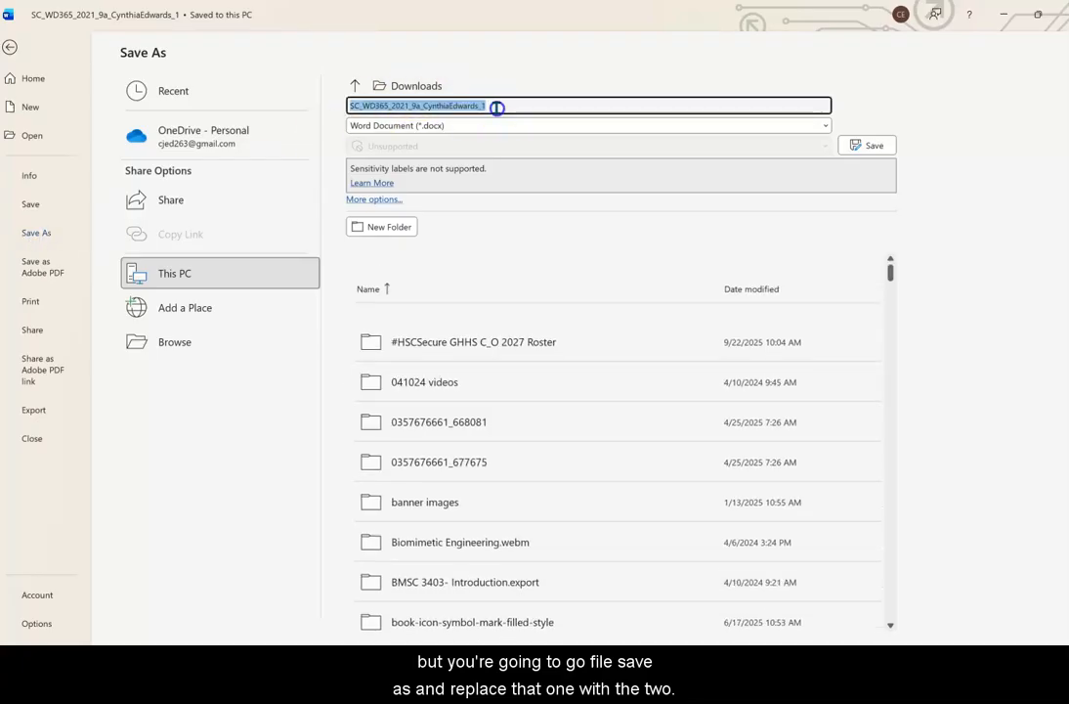
key("BackSpace")
type("2")
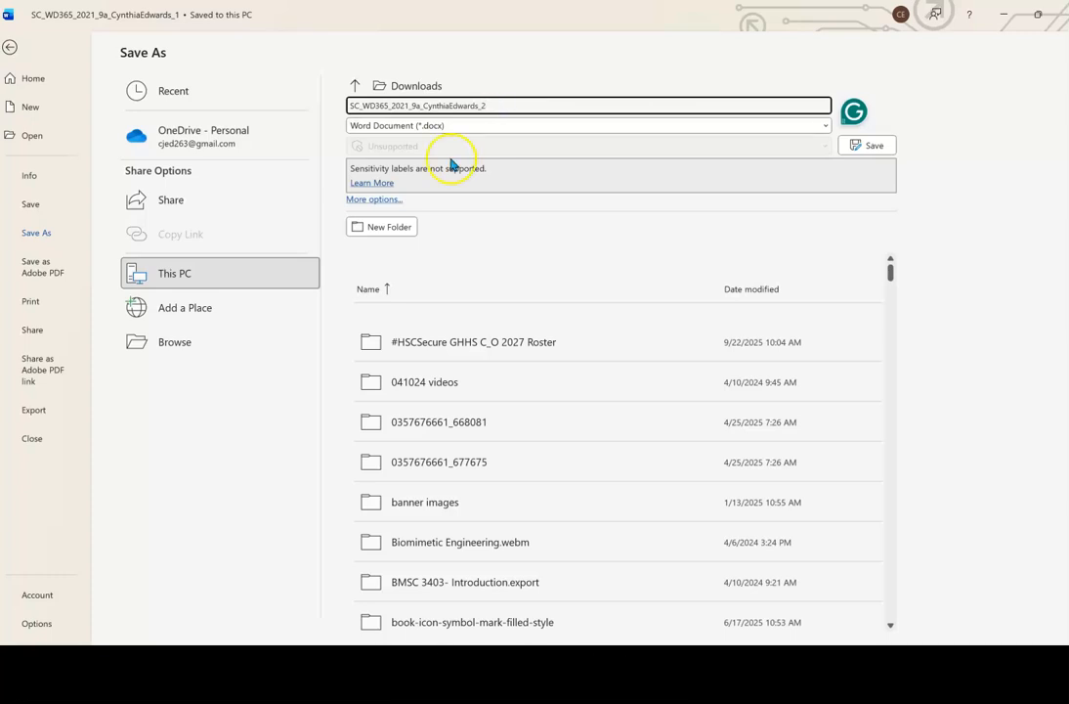
Save the copy in the Documents > MCCC > 0-Office 2021 > Tutorial files folder, replacing the existing file of the same name.
left_click(179, 343)
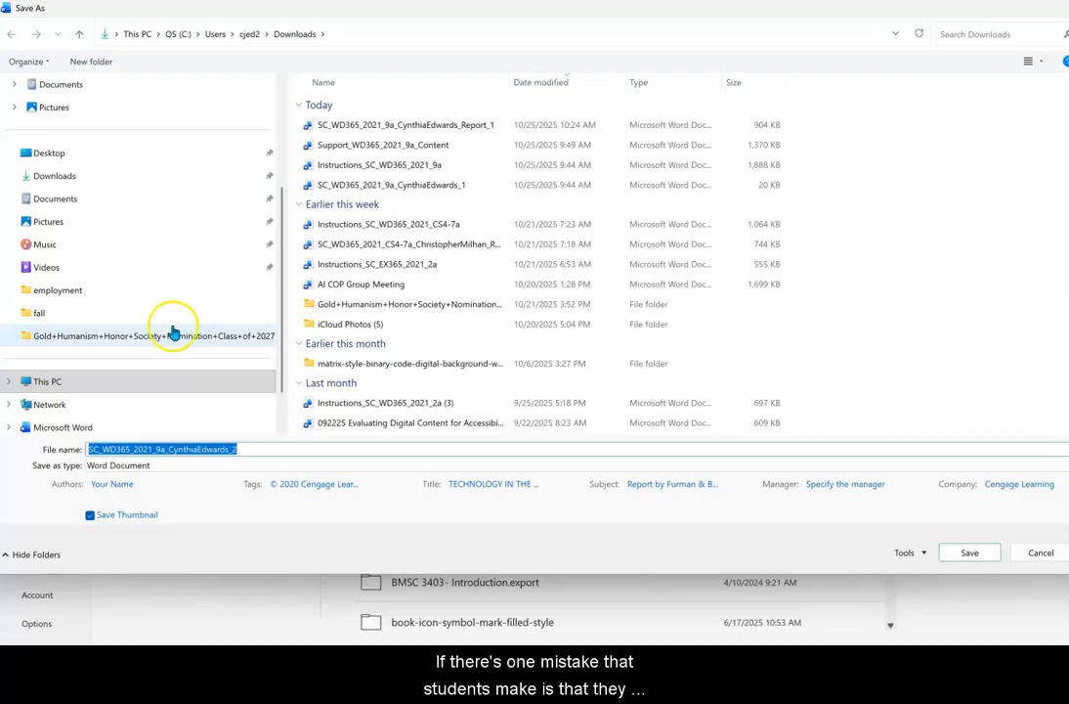
left_click(73, 199)
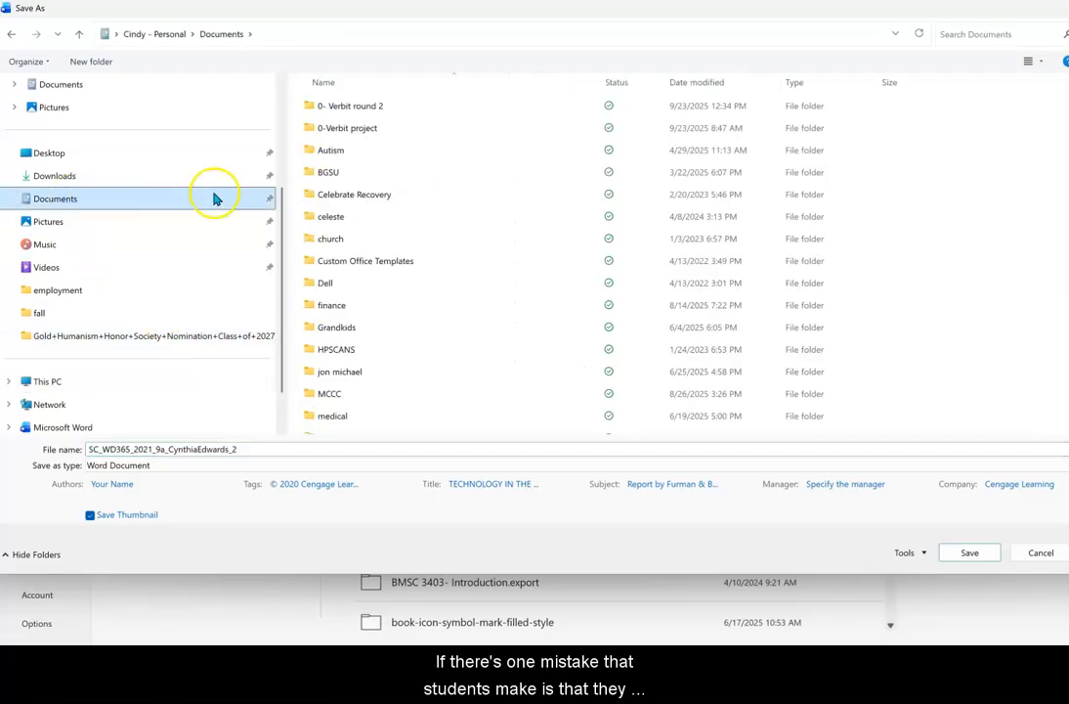
scroll(360, 294, "down", 2)
left_click(334, 273)
left_click(333, 272)
left_click(372, 172)
left_click(361, 174)
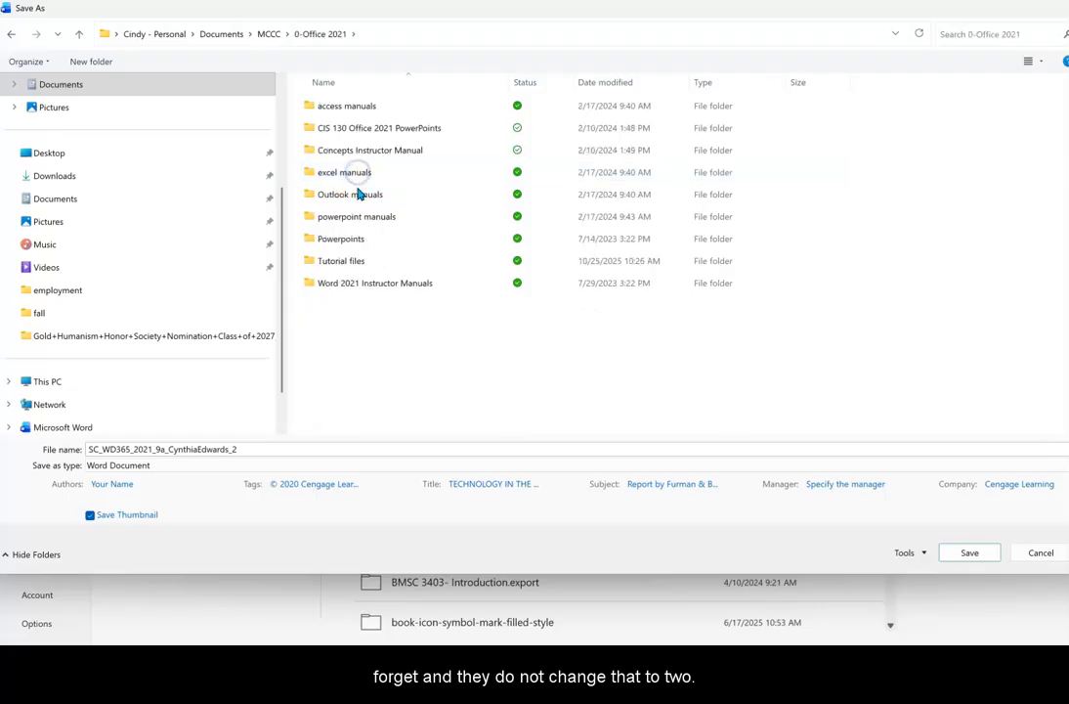
double_click(337, 262)
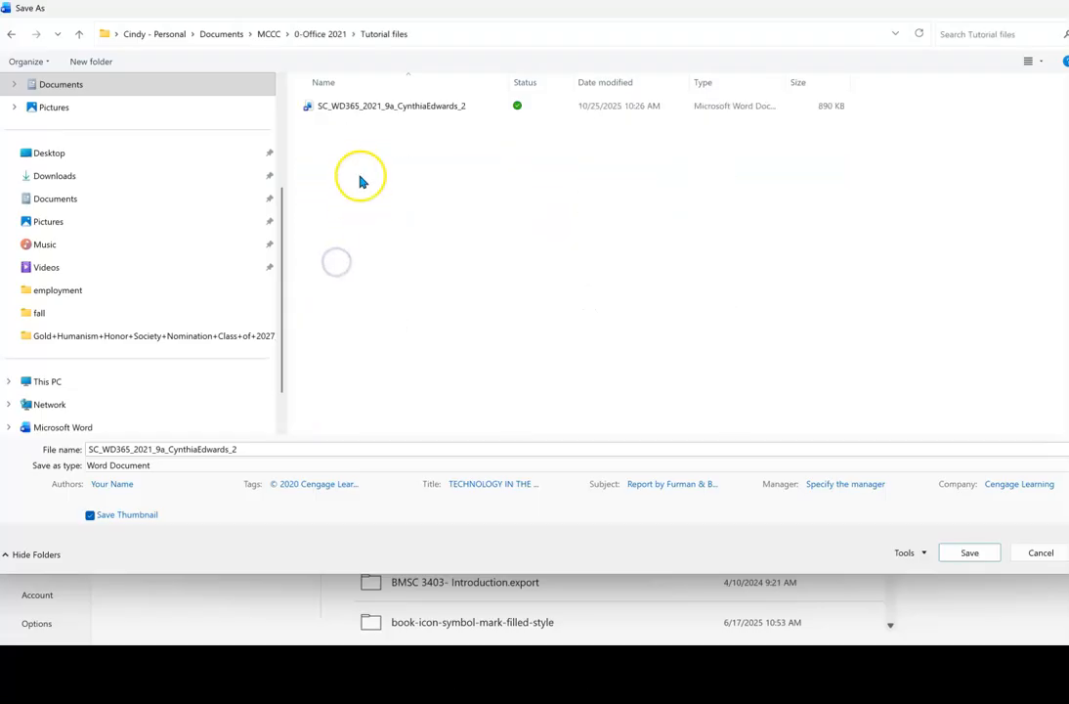
left_click(391, 114)
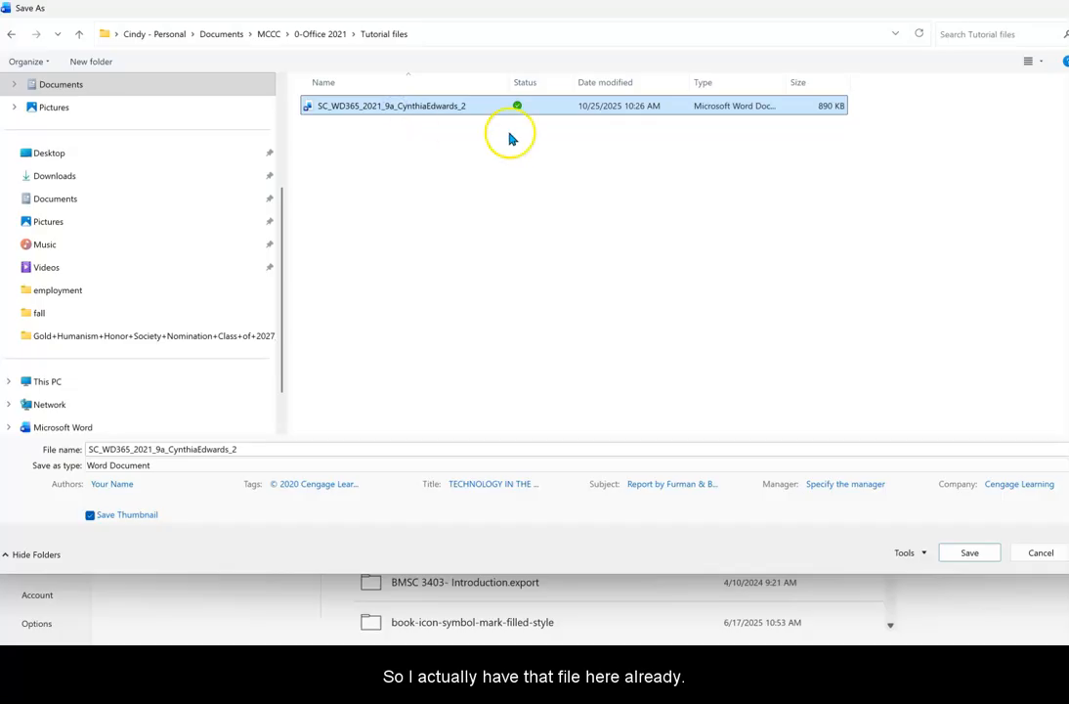
left_click(952, 554)
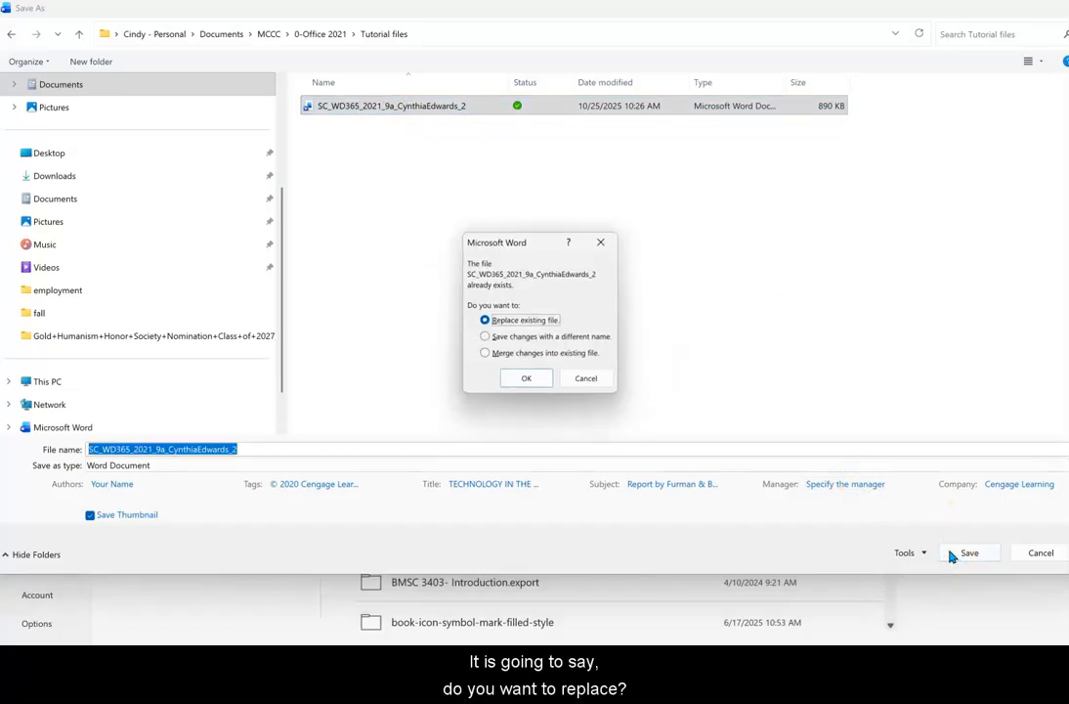
left_click(521, 377)
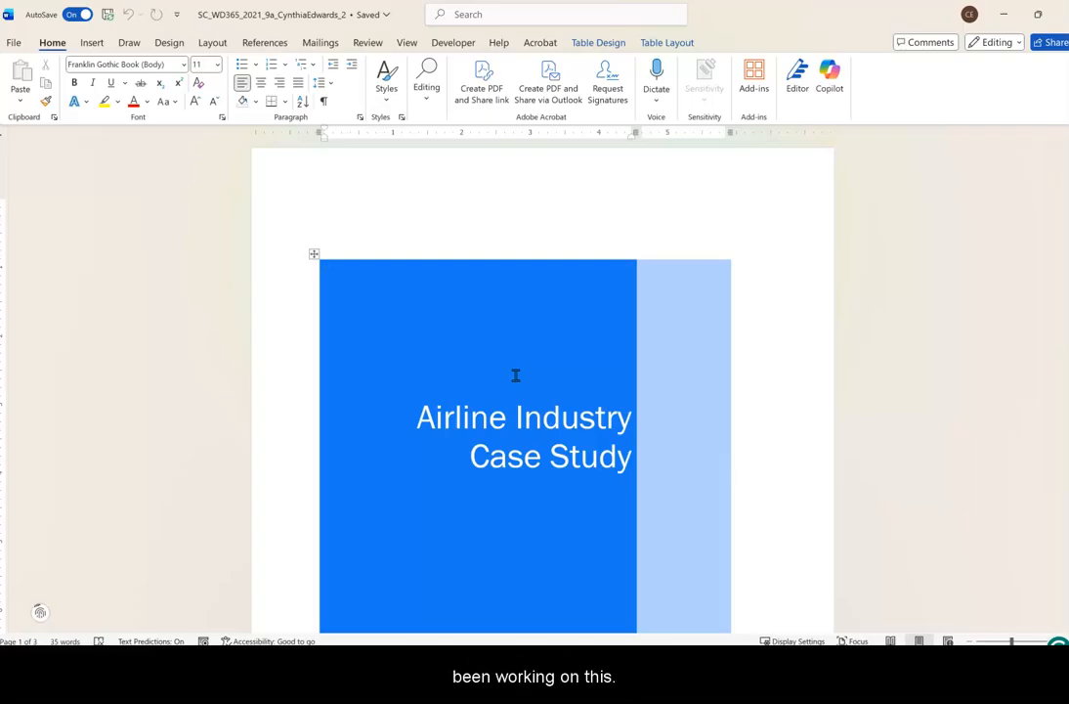
Switch the case study document to Outline view.
left_click(546, 369)
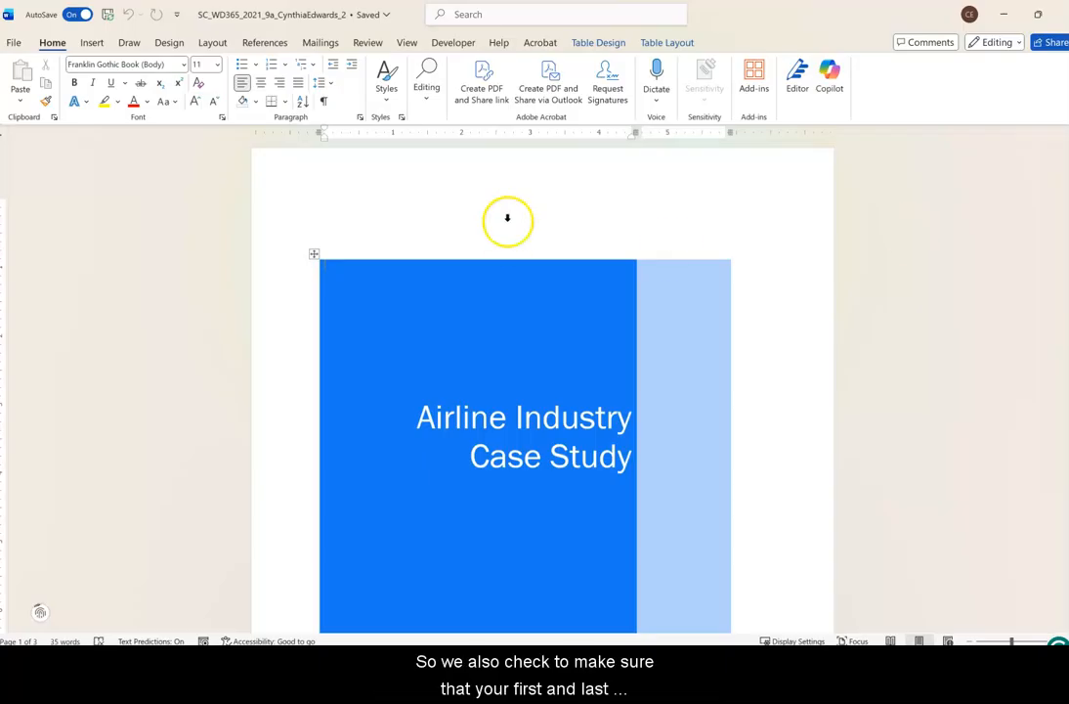
scroll(544, 401, "down", 4)
scroll(544, 396, "down", 2)
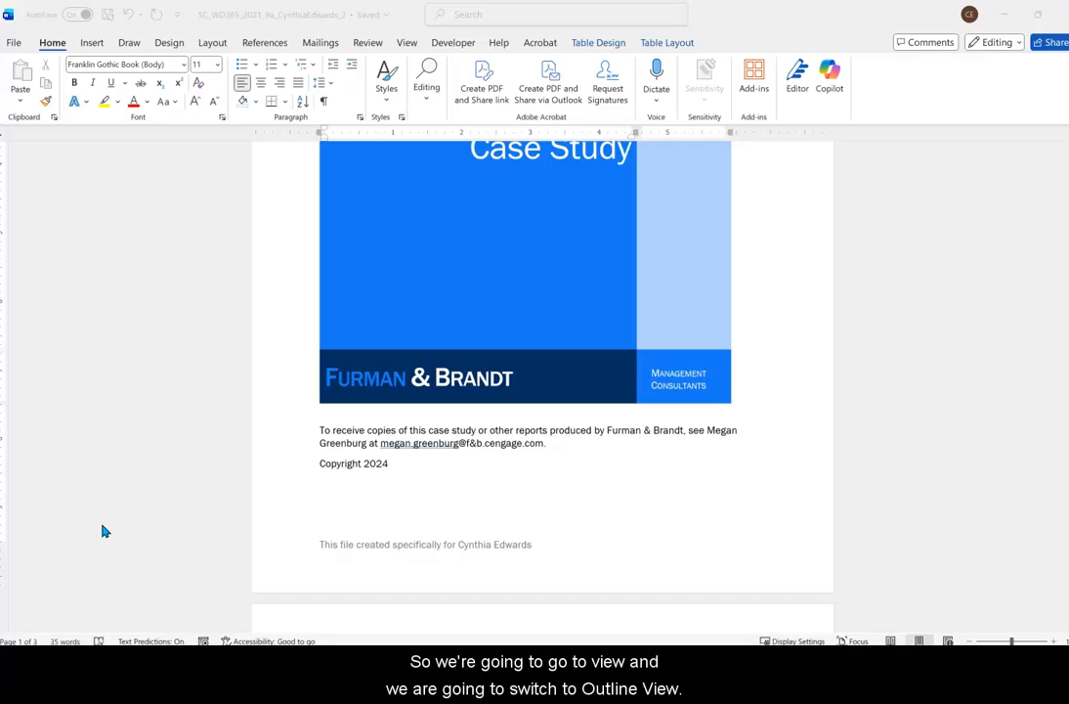
left_click(407, 45)
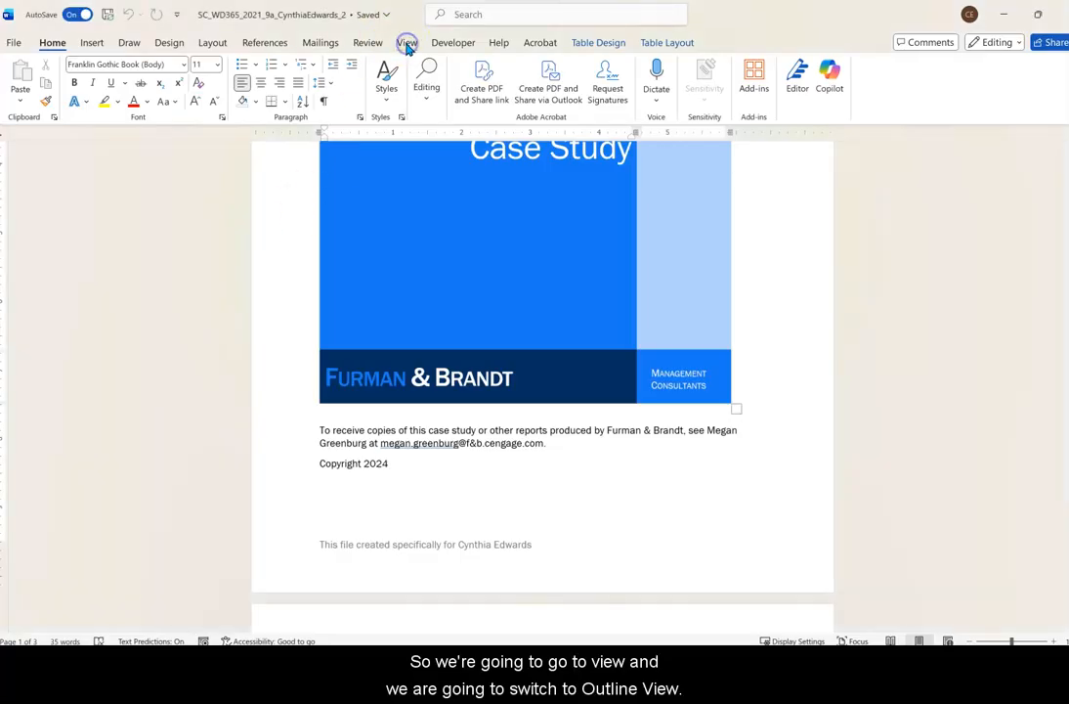
left_click(406, 45)
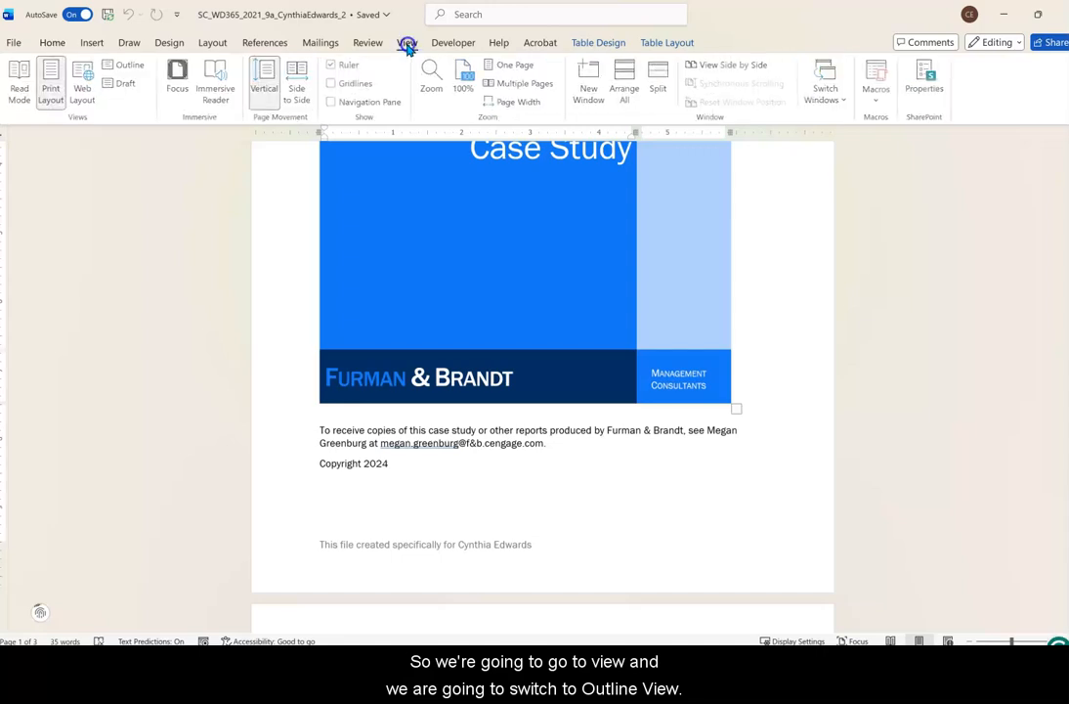
left_click(125, 67)
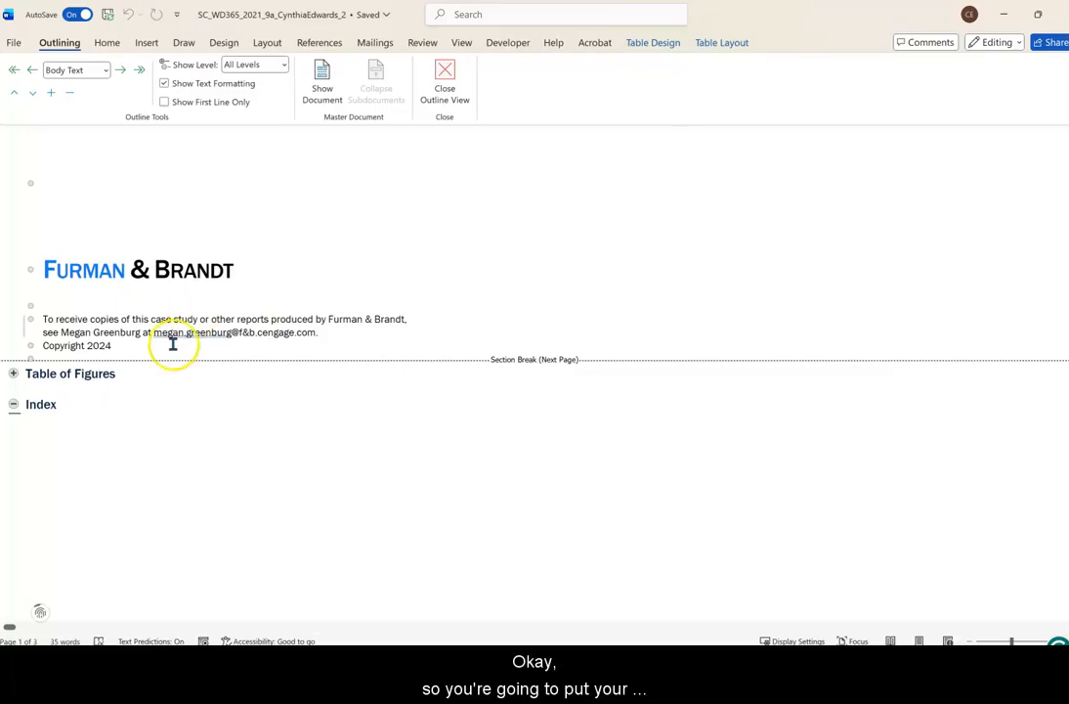
Show the master document and insert Support_WD365_2021_9a_Content from Downloads as a subdocument in the blank paragraph above the Table of Figures heading.
left_click(45, 360)
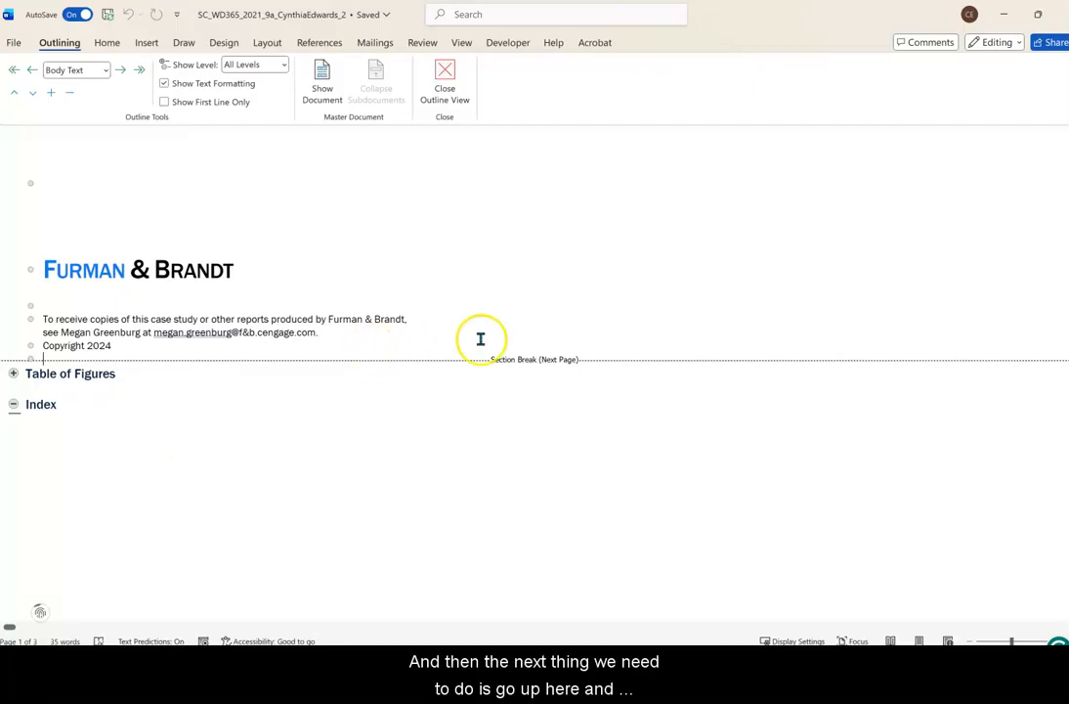
left_click(320, 88)
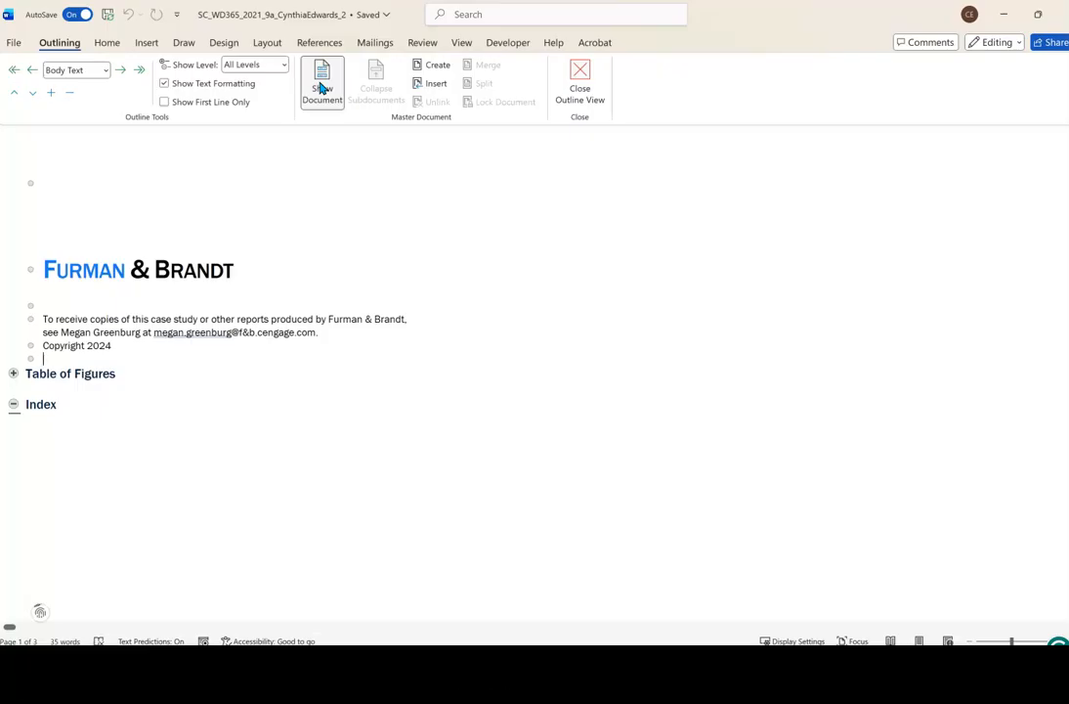
left_click(433, 86)
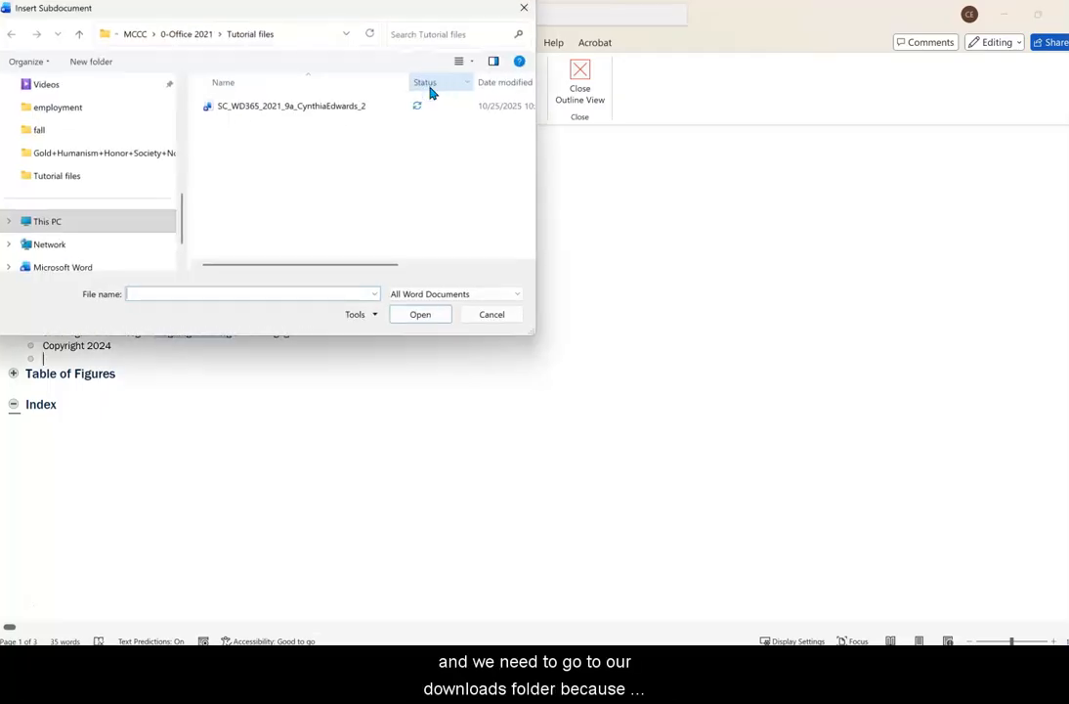
scroll(141, 225, "up", 3)
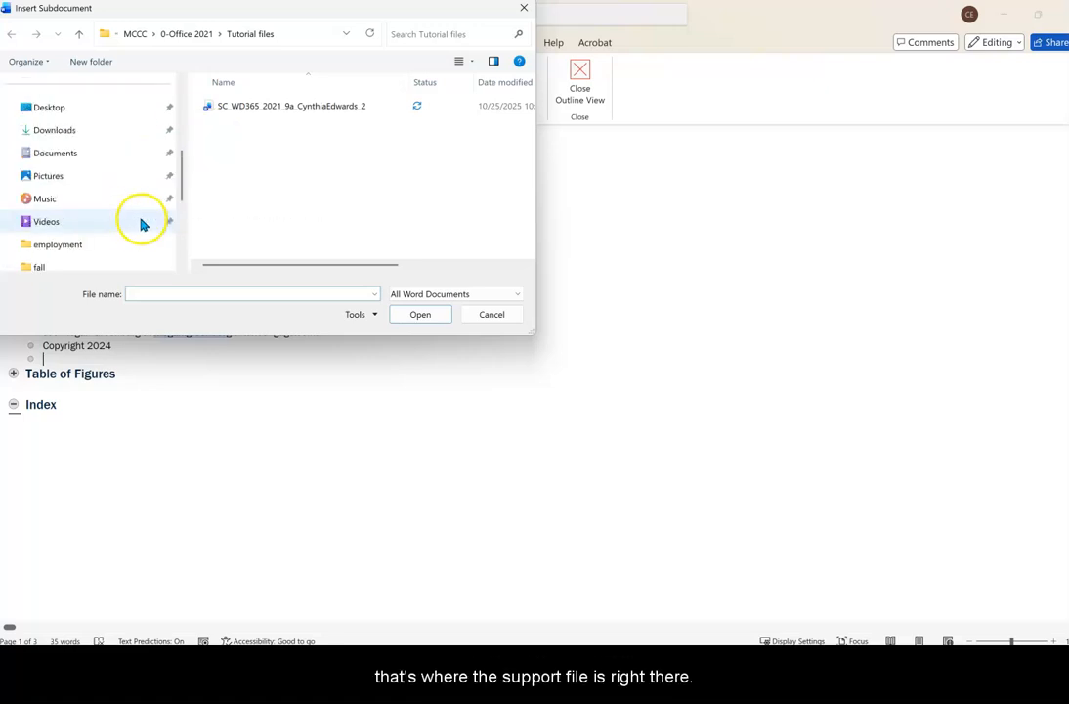
left_click(79, 141)
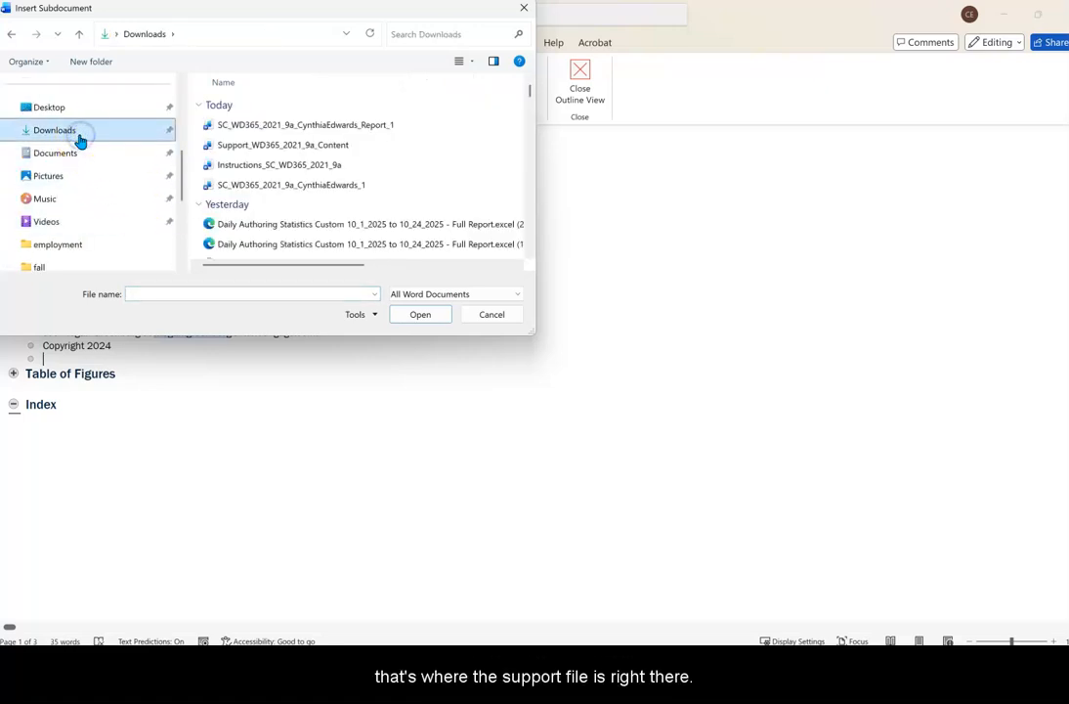
left_click(249, 149)
left_click(417, 314)
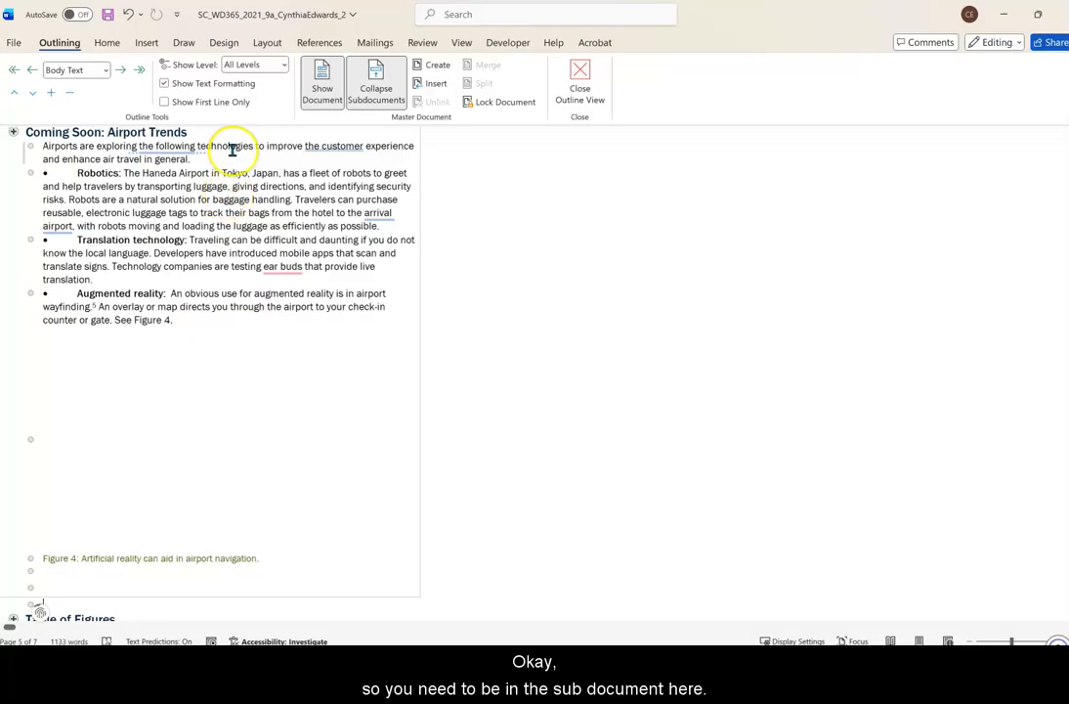
Unlink the subdocument that starts at the Background heading, and close Outline view.
scroll(245, 200, "up", 3)
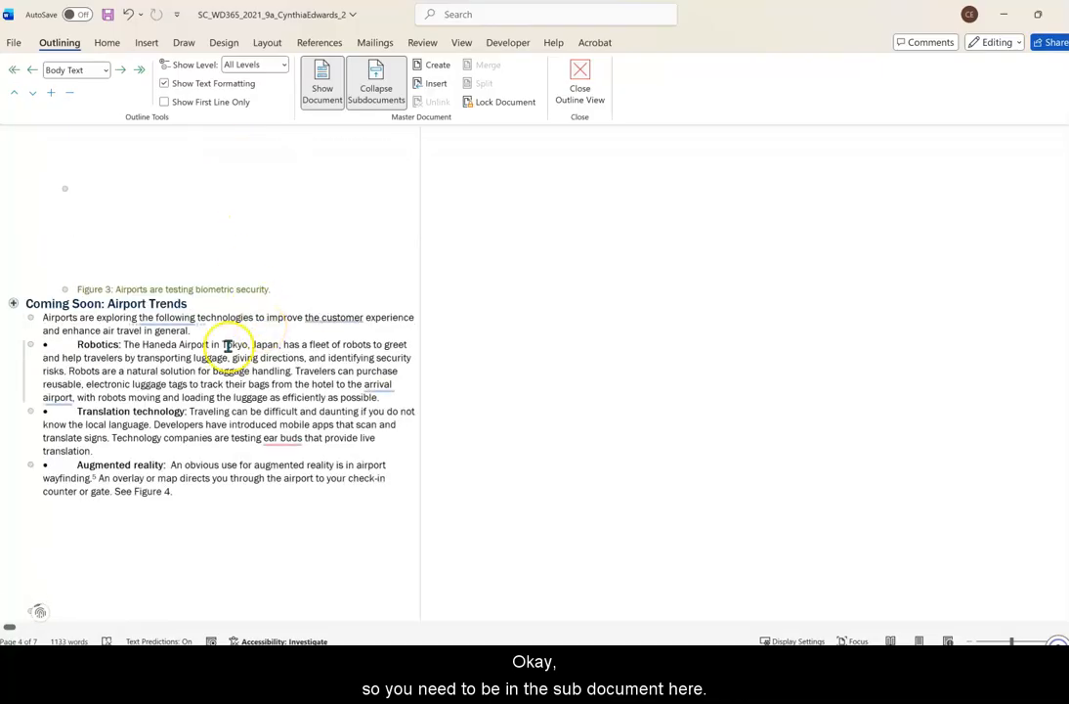
scroll(296, 315, "up", 3)
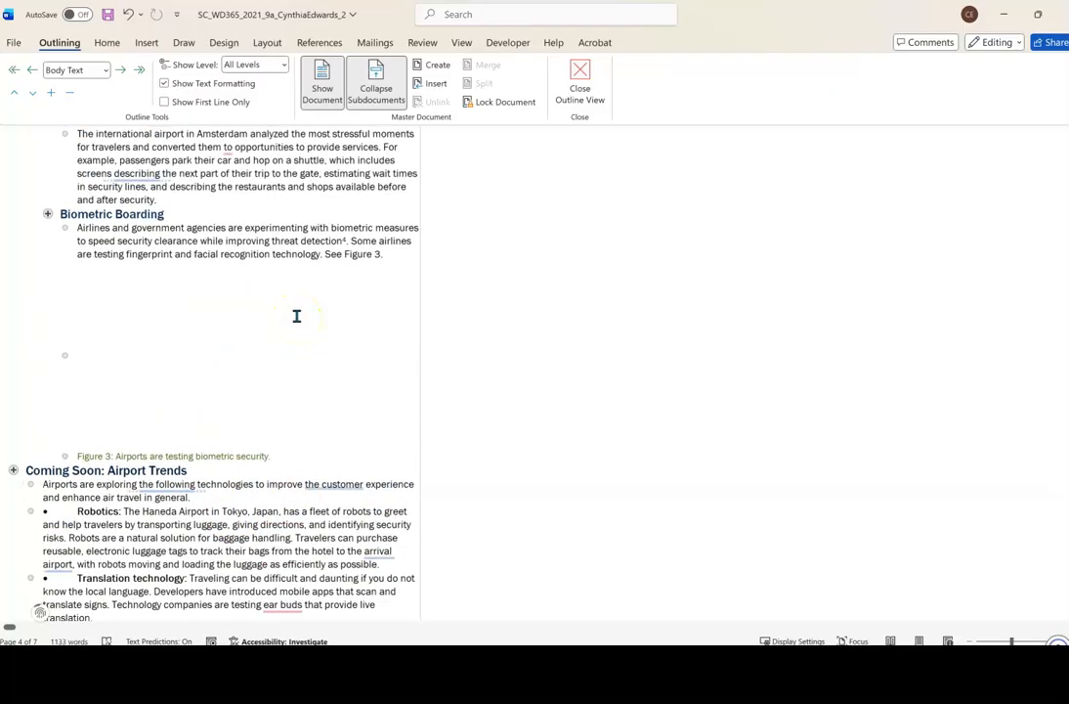
scroll(296, 315, "up", 3)
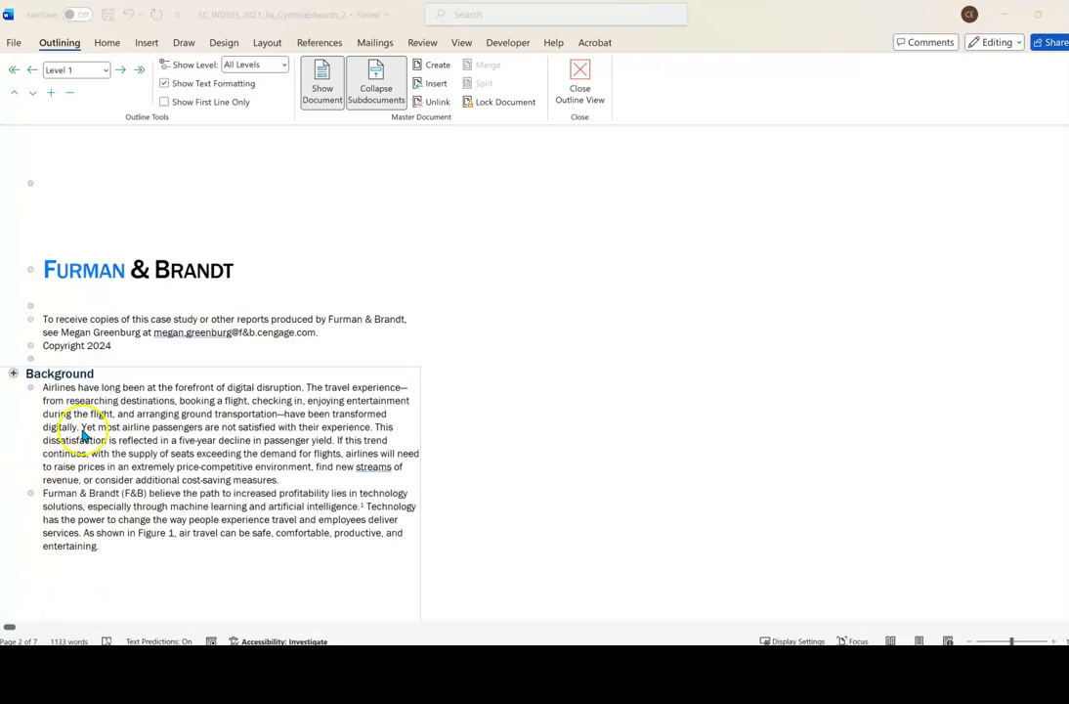
left_click(110, 373)
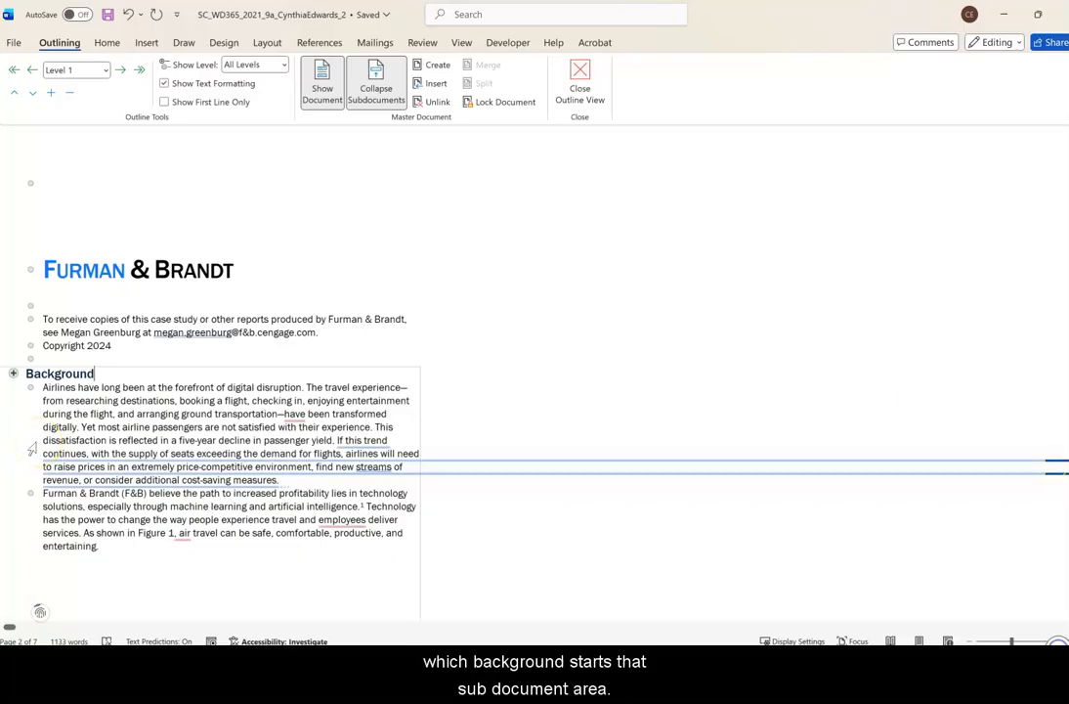
left_click(434, 102)
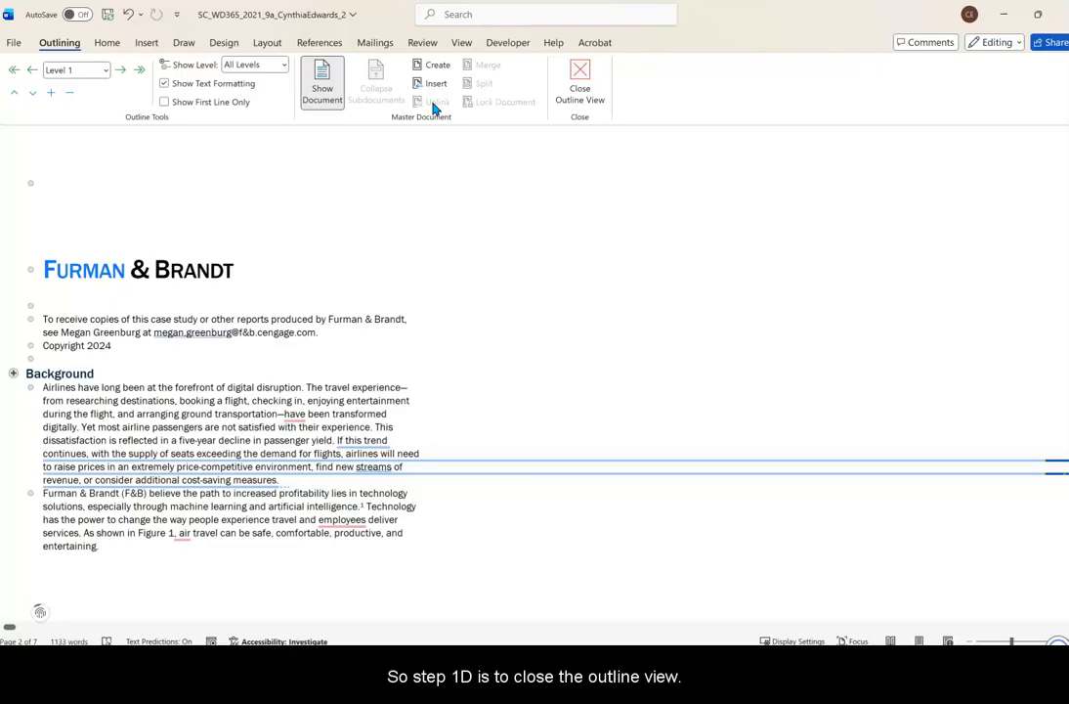
left_click(579, 75)
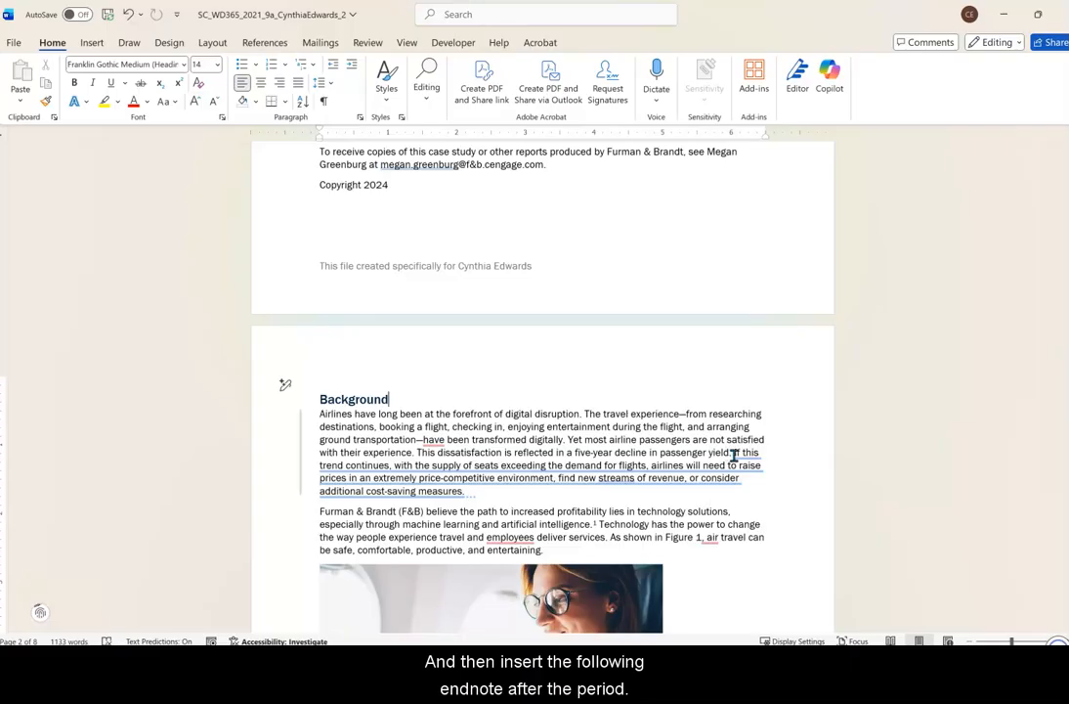
Insert an endnote after the sentence ending in "passenger yield." in the first paragraph under the Background heading.
left_click(763, 461)
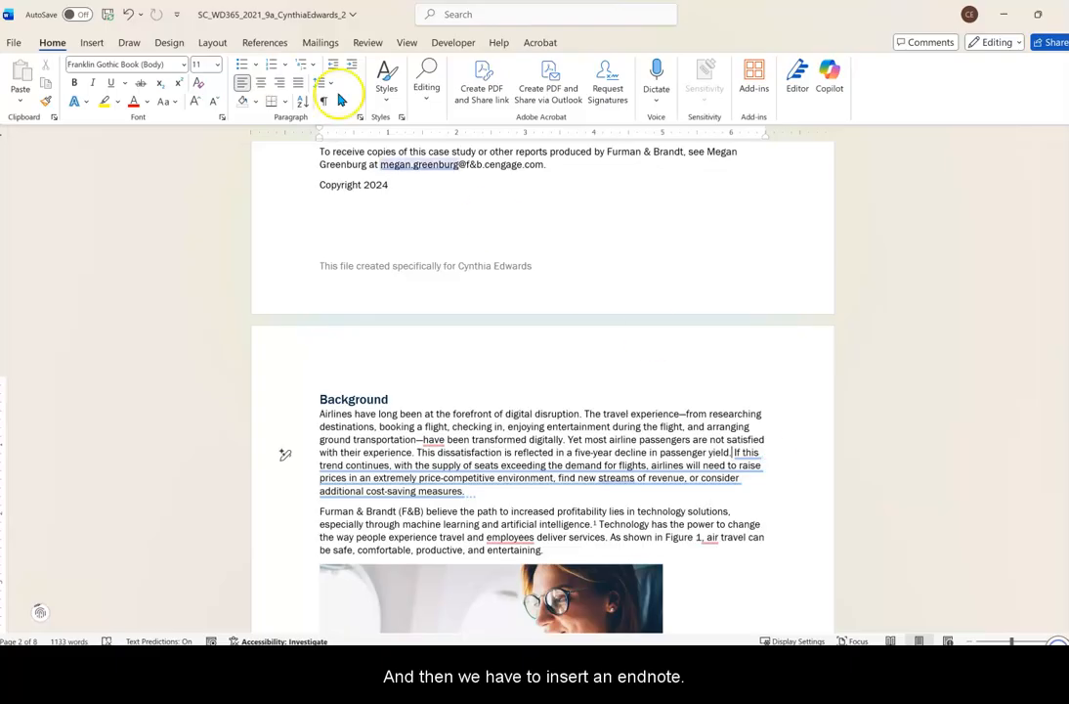
left_click(266, 43)
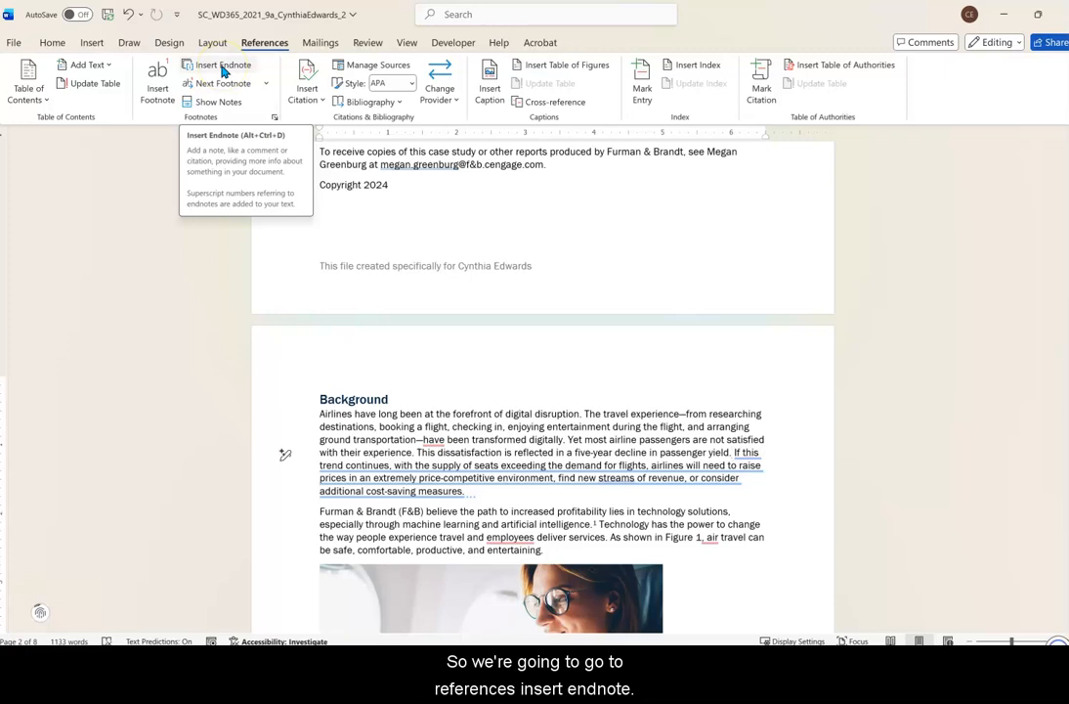
left_click(223, 66)
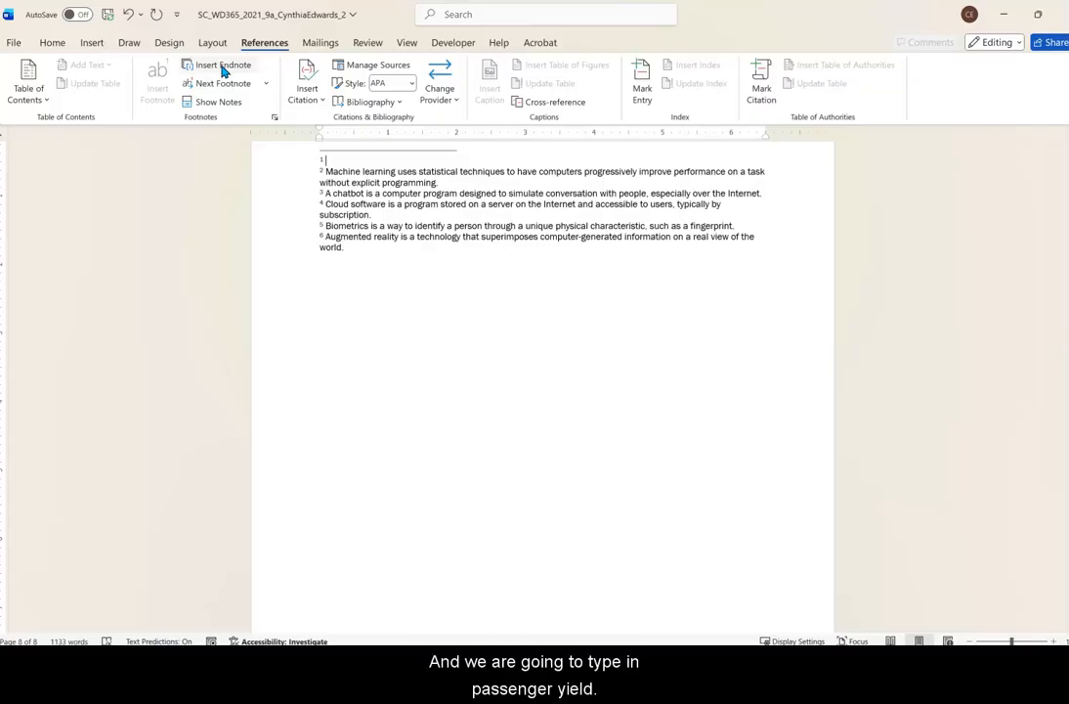
Enter "Passenger yield is the difference between the supply and demand of seats on a flight." as the text of endnote 1.
type("Passenger yiel")
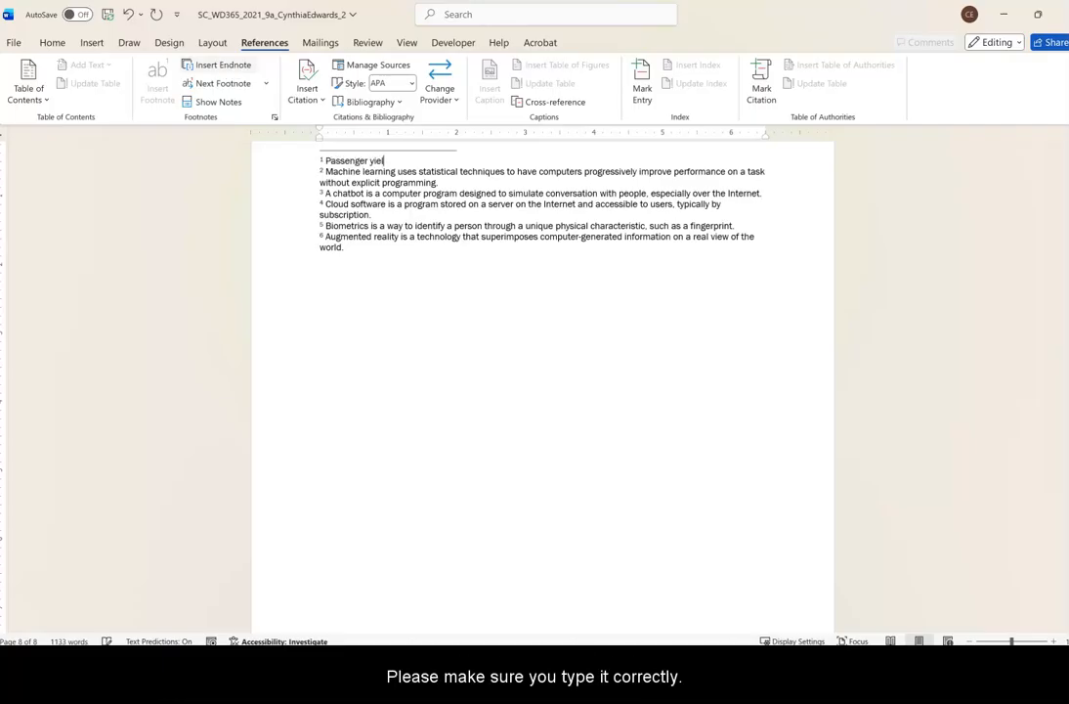
type("d is the")
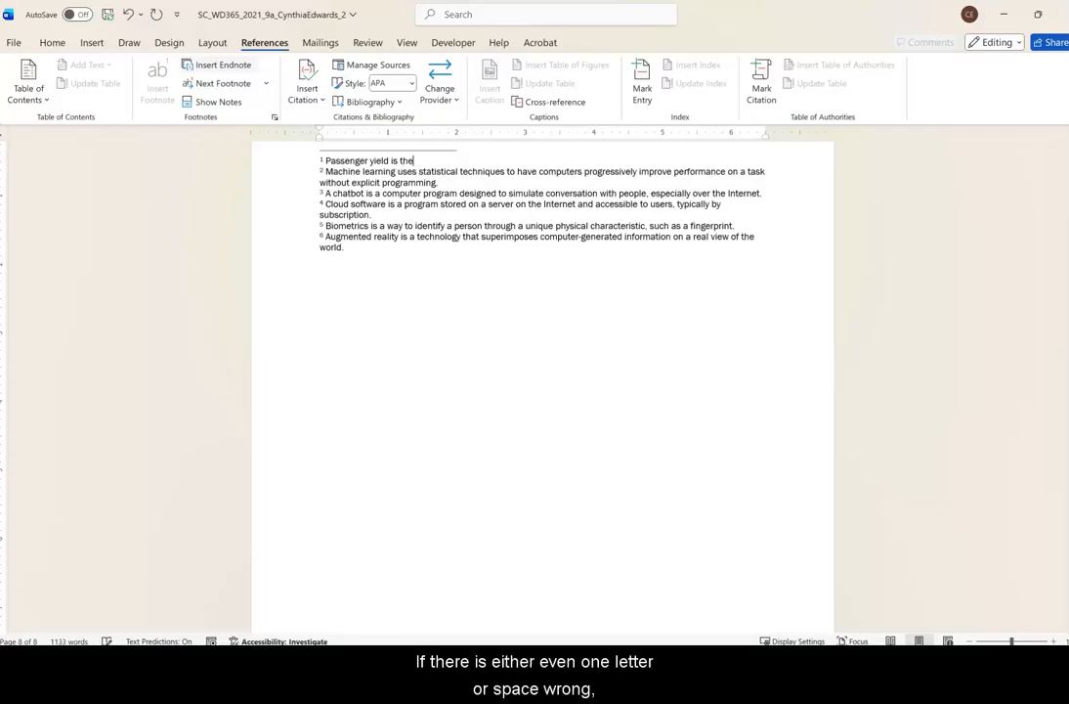
type(" difference")
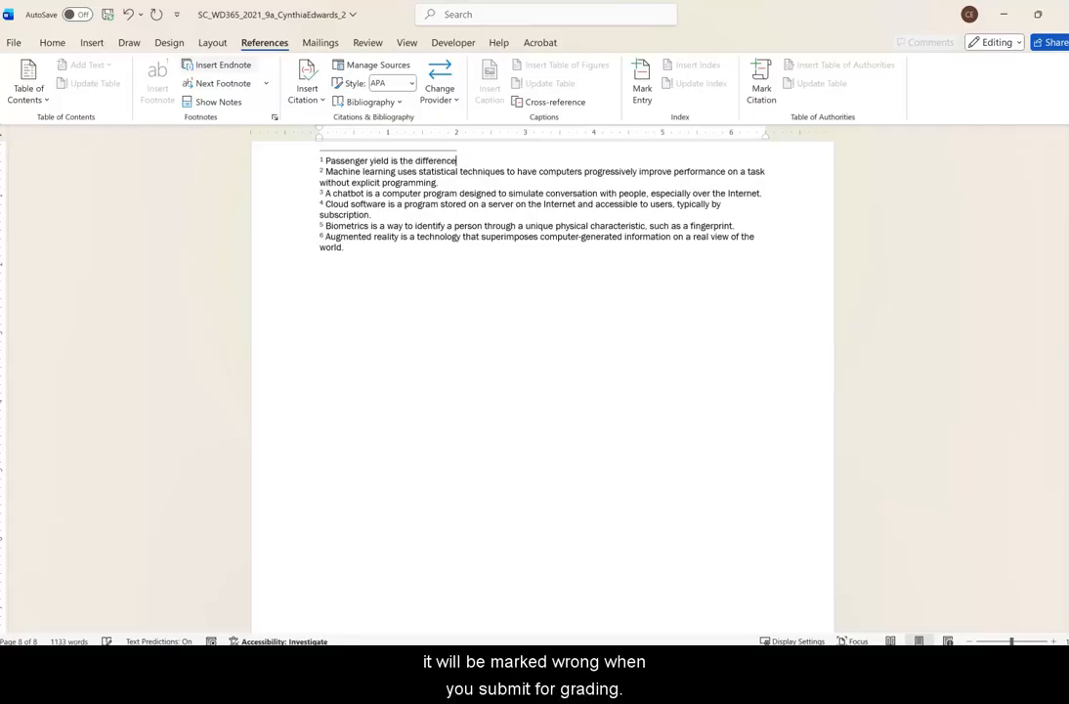
type(" between the si")
type("pply a")
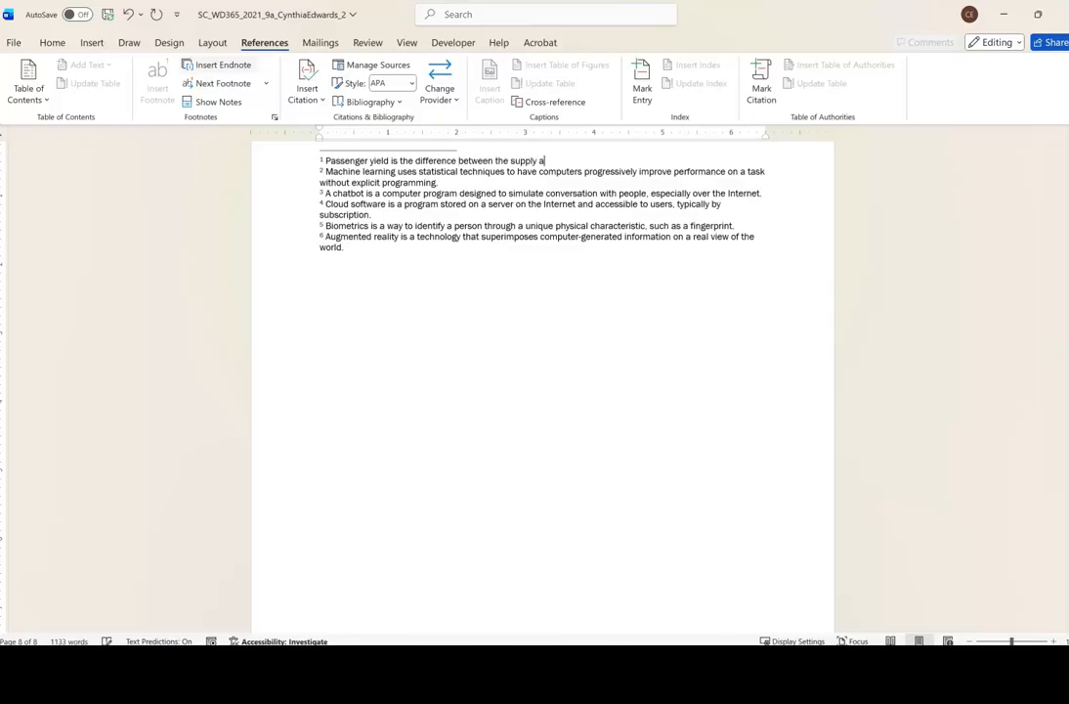
type("nd demand of seats on a flight.")
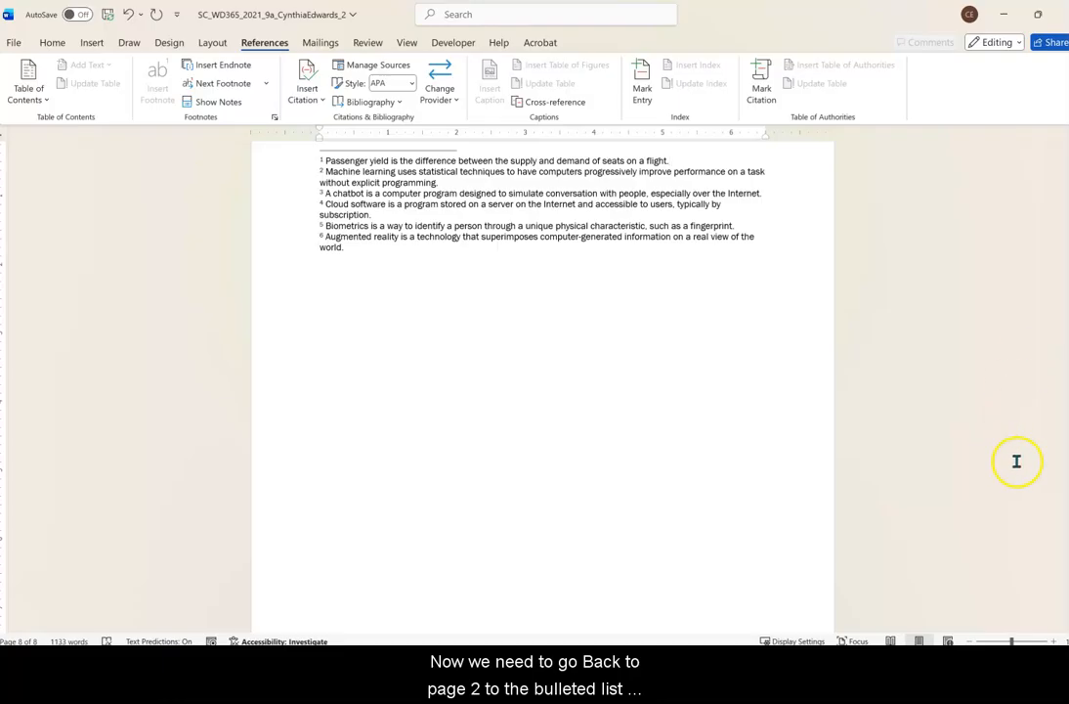
Replace the "[euro symbol]" placeholder in the Personal experiences bullet on page 2 with the Euro Sign symbol.
left_click_drag(1068, 583, 1068, 200)
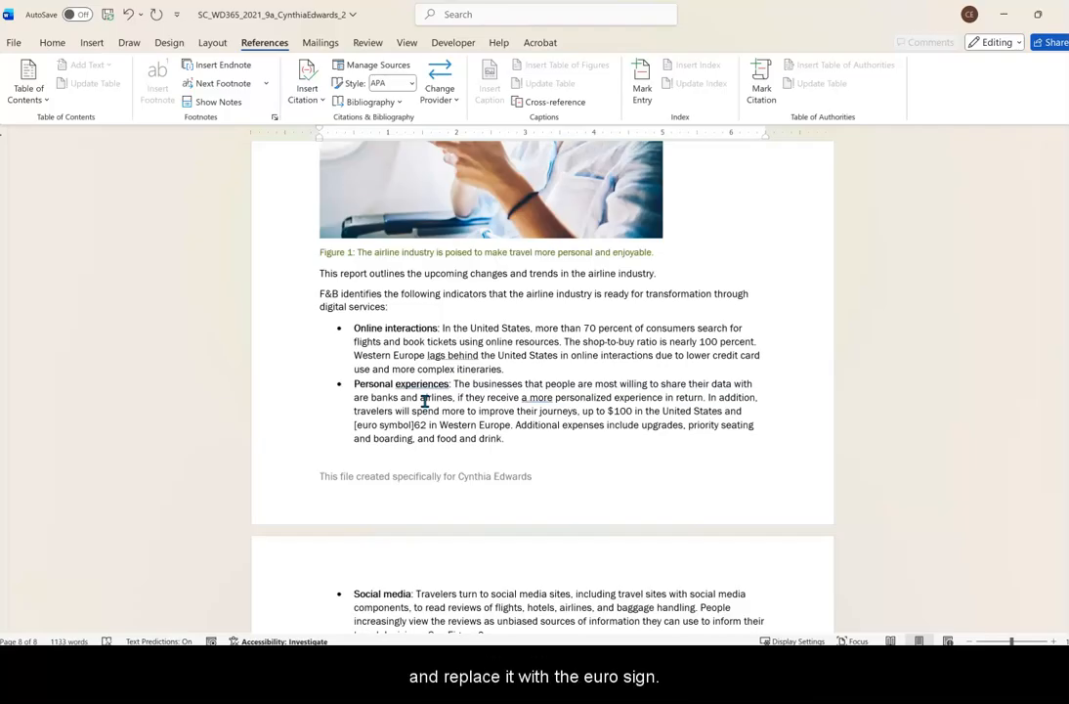
left_click(351, 427)
left_click_drag(360, 426, 416, 428)
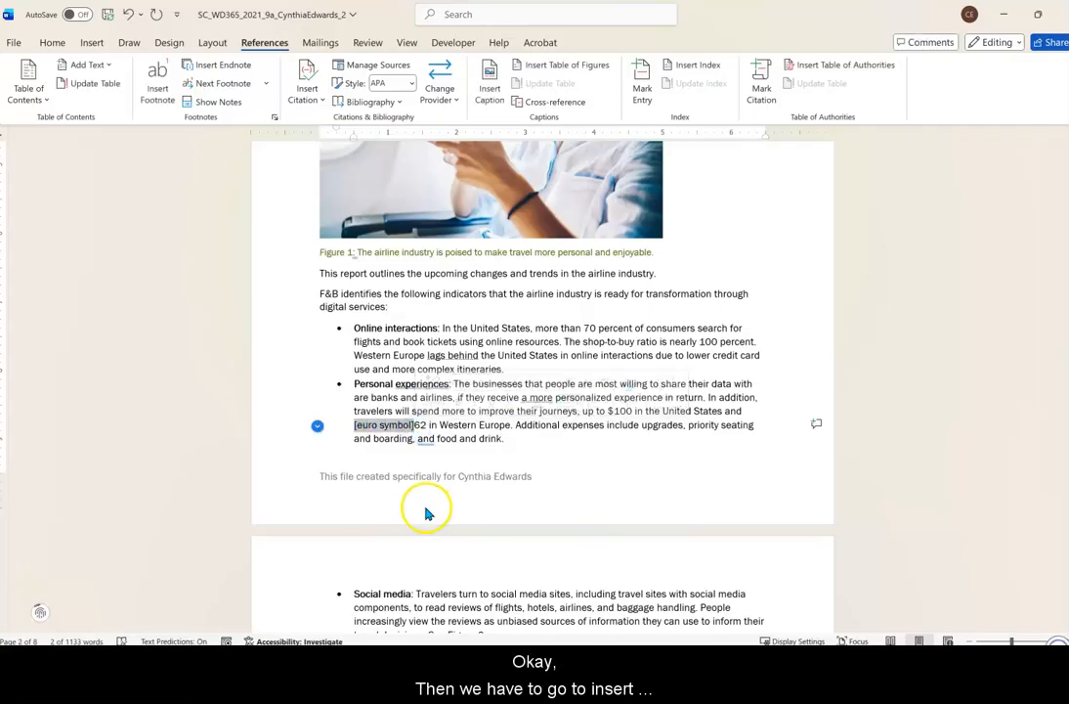
left_click(92, 47)
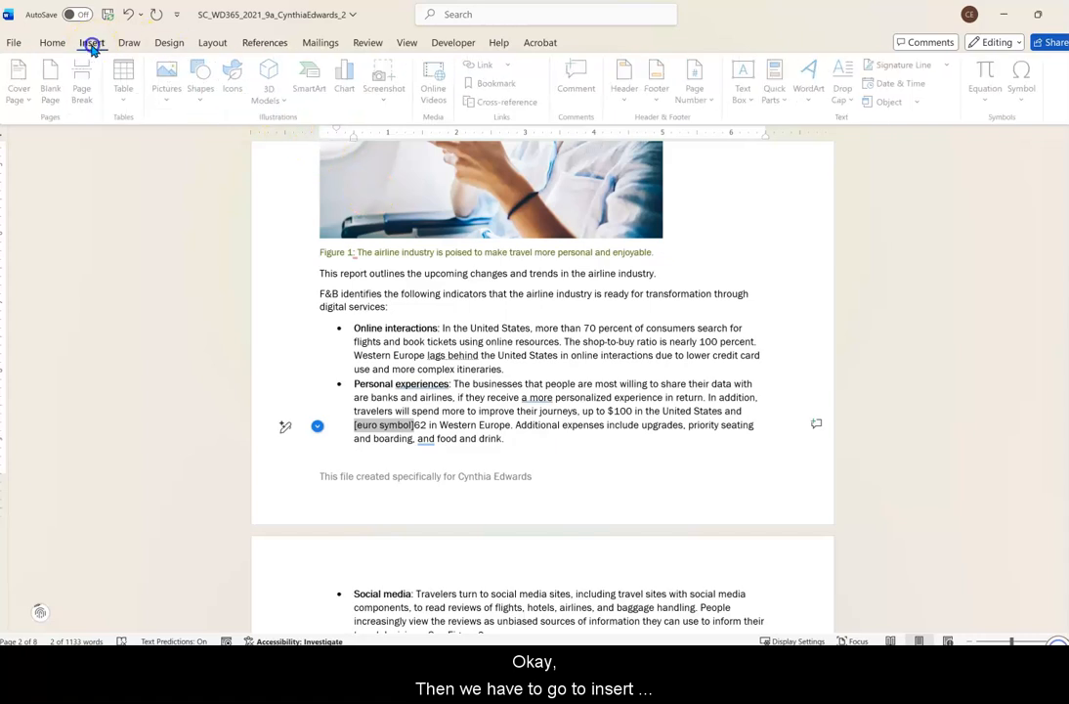
left_click(1021, 98)
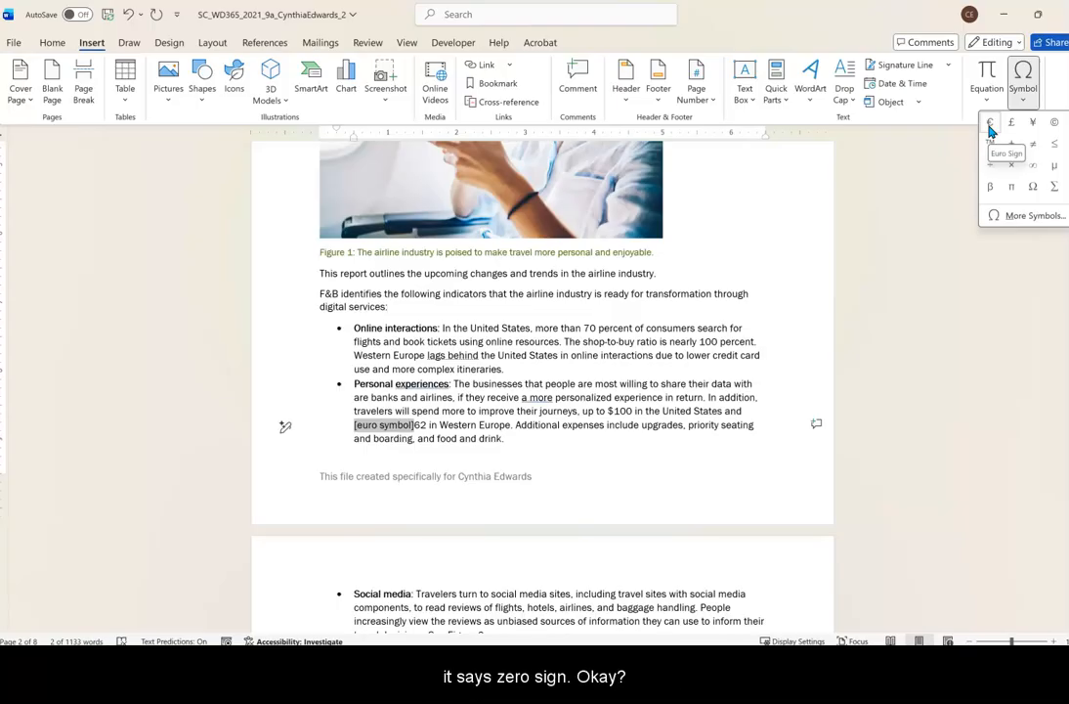
left_click(990, 127)
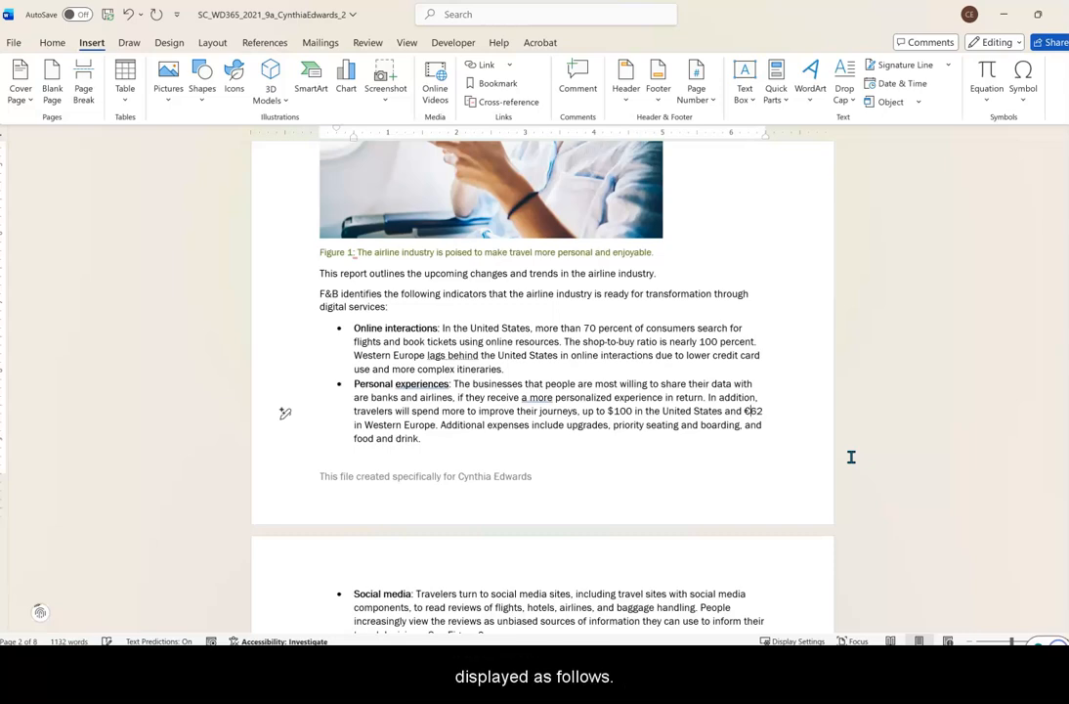
Add the caption "Figure 3: Some airlines use chatbots." below the Lufthansa website picture on page 4.
scroll(851, 456, "down", 10)
scroll(851, 457, "down", 7)
left_click(448, 350)
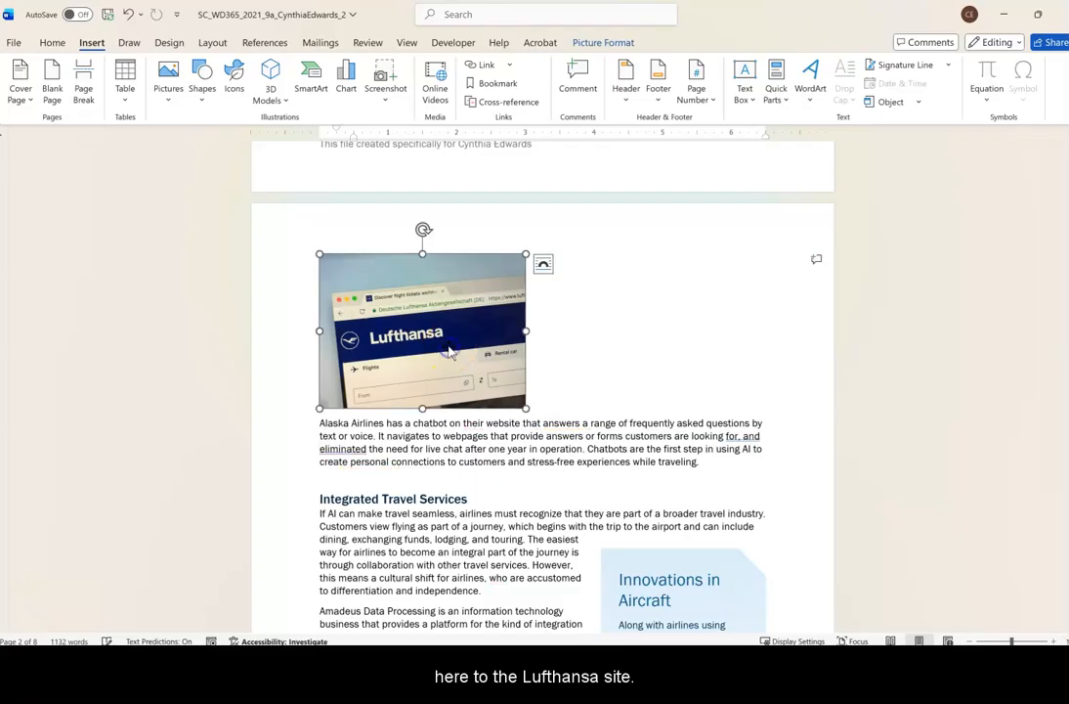
left_click(590, 45)
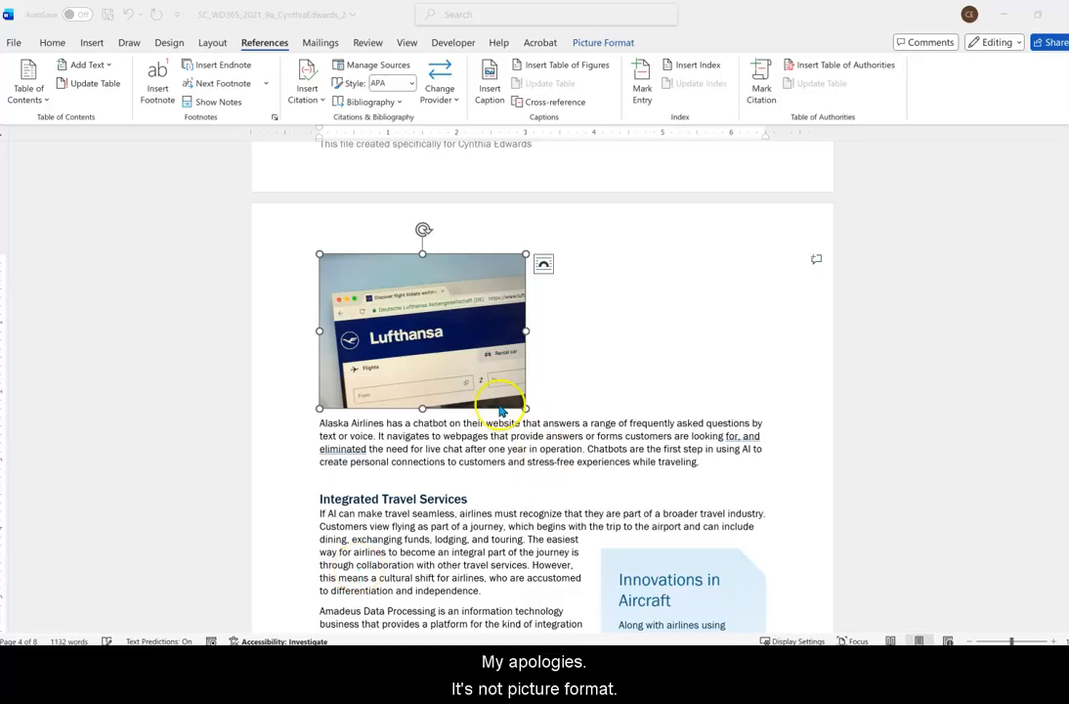
left_click(491, 93)
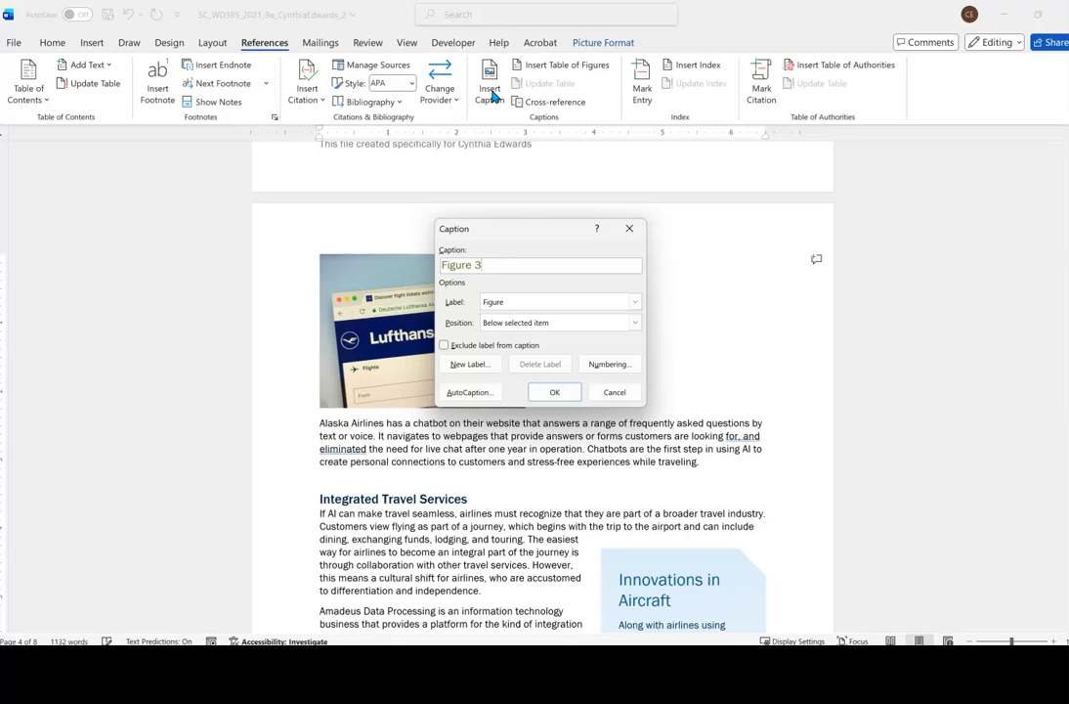
type(": Some airlines use cha")
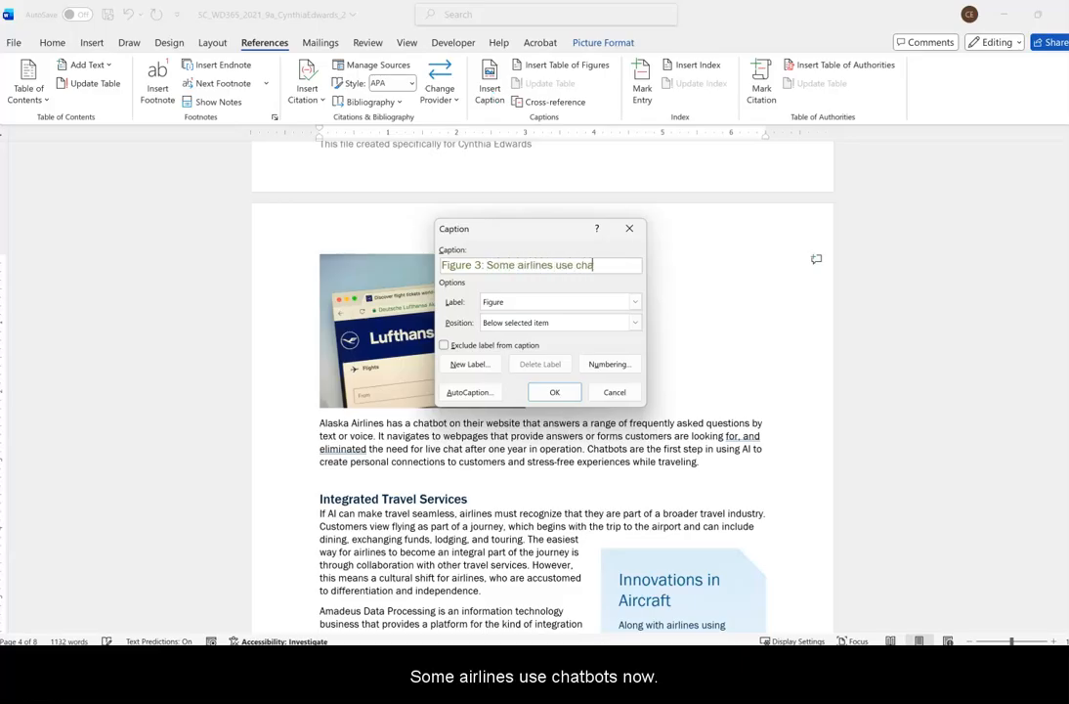
type("tbots.")
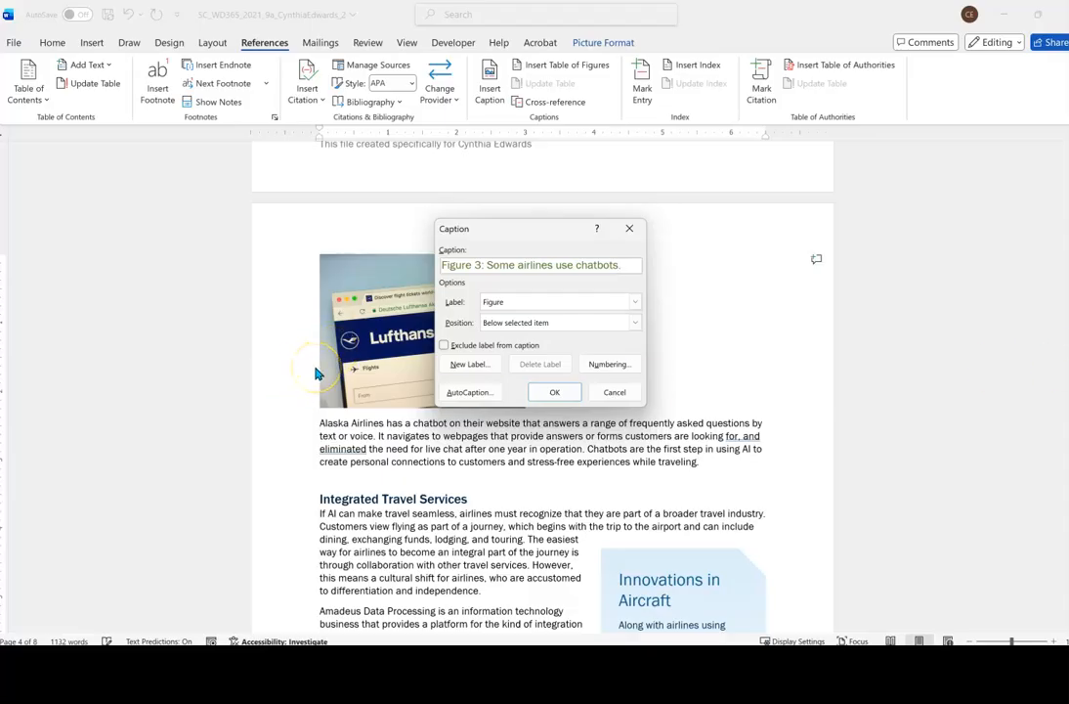
left_click(547, 393)
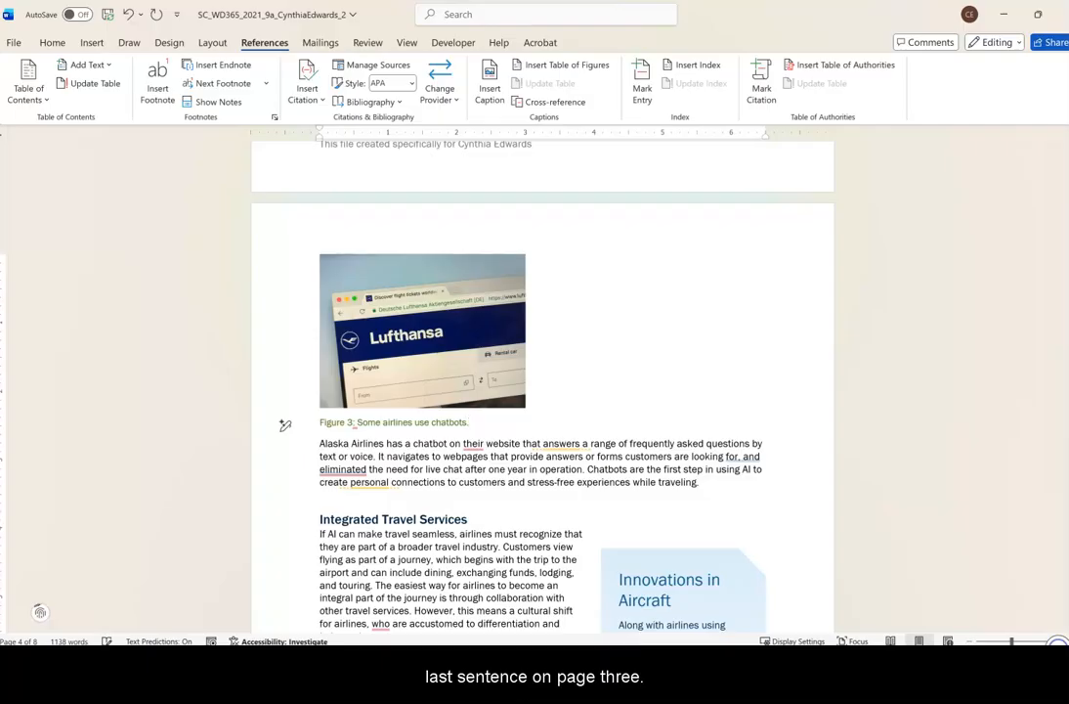
Replace the "[insert cross-reference]" placeholder under Chatbots with a cross-reference to the Figure 3 caption, only label and number, followed by a space.
scroll(662, 354, "up", 3)
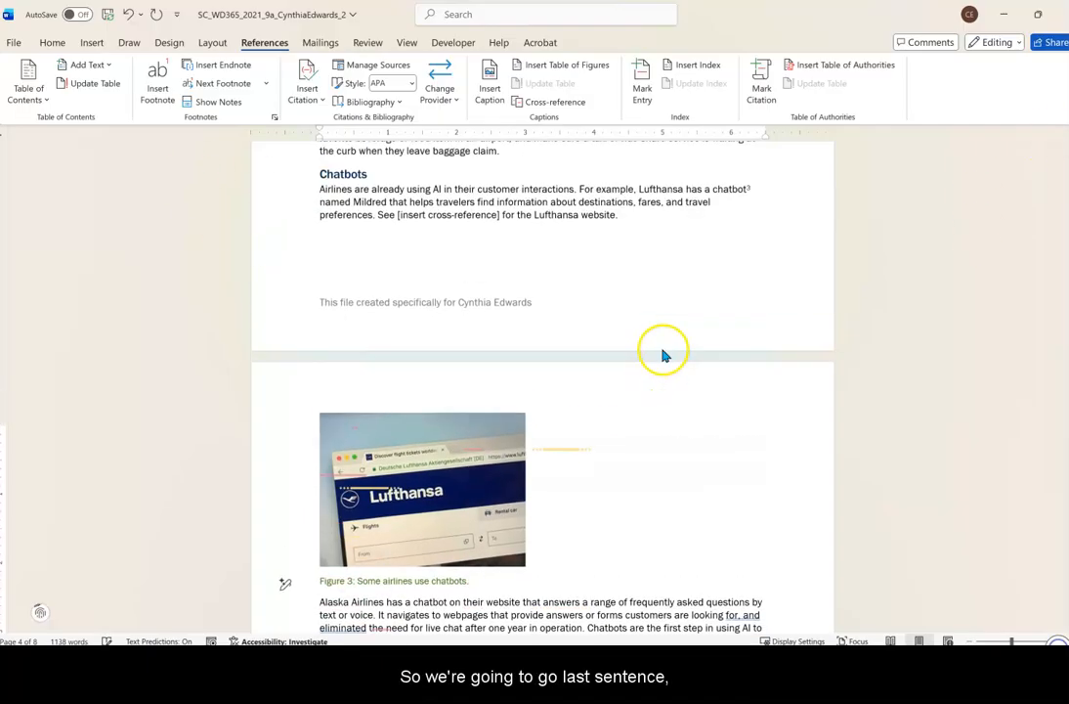
scroll(664, 351, "up", 1)
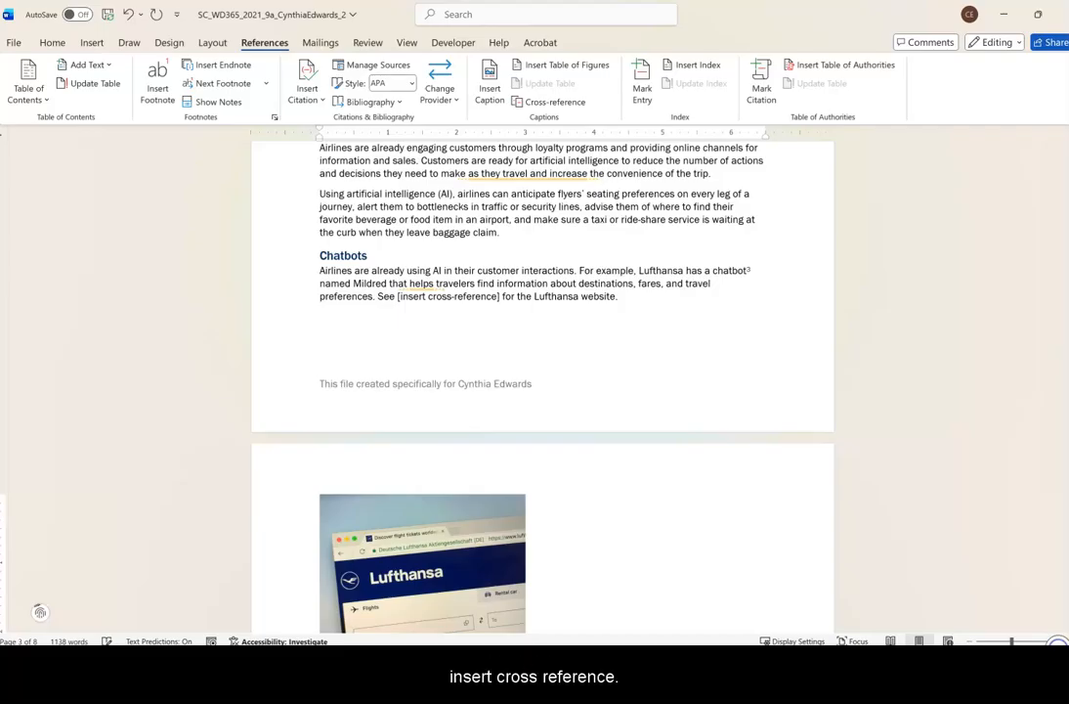
left_click_drag(396, 299, 498, 298)
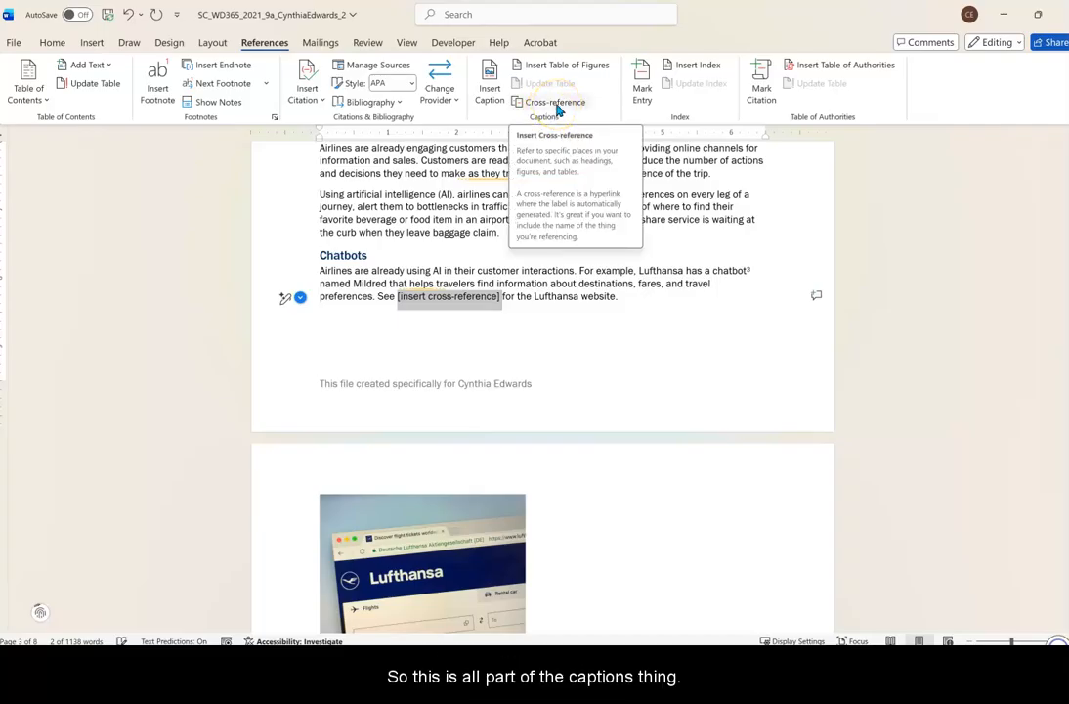
left_click(559, 104)
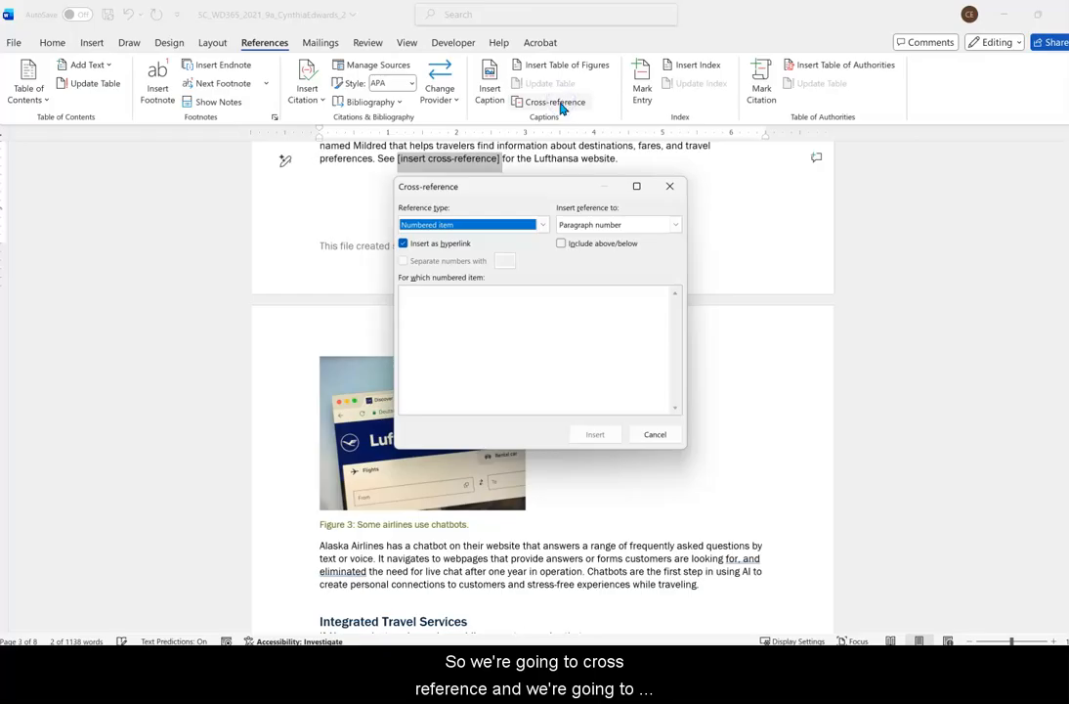
left_click(540, 226)
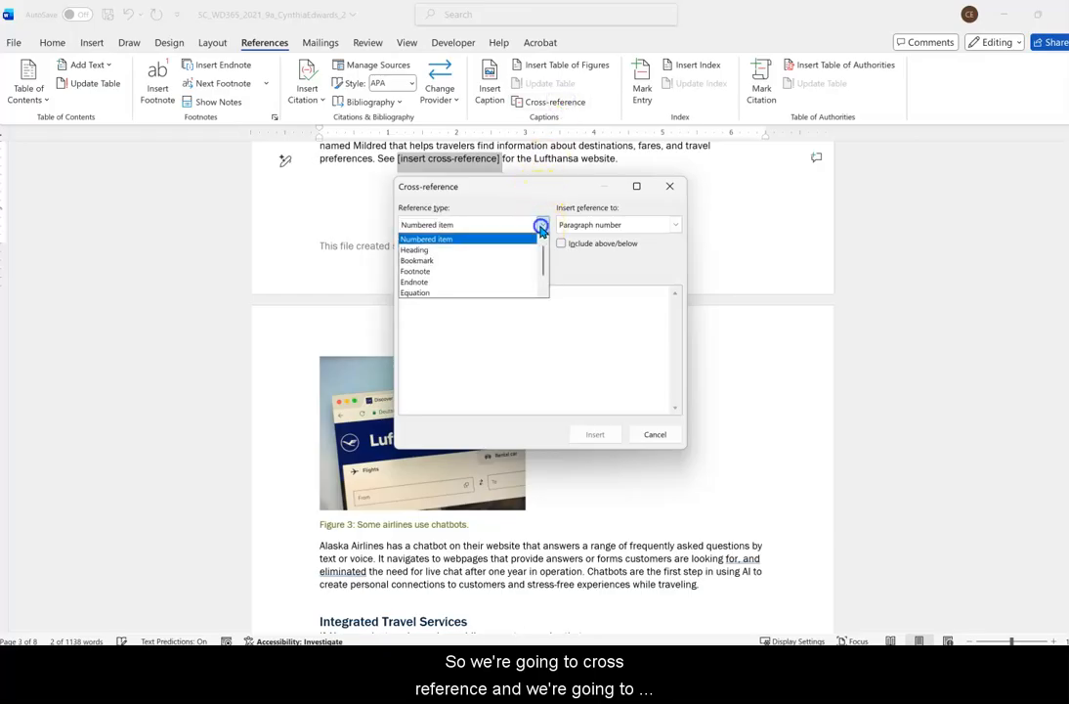
left_click_drag(540, 266, 542, 279)
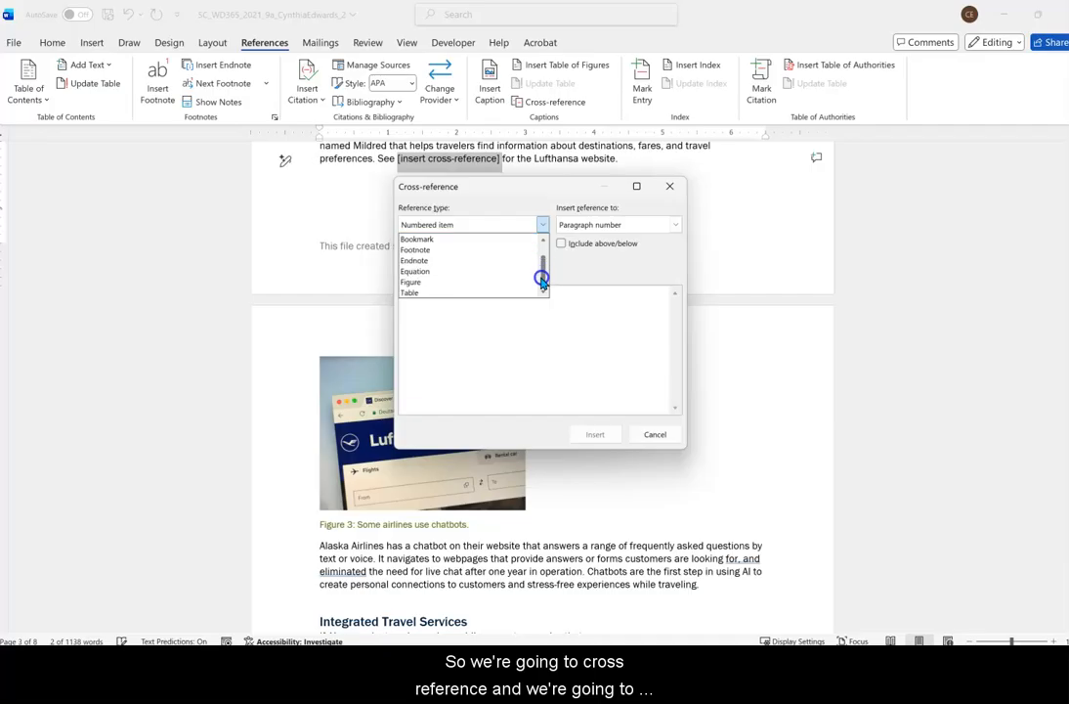
left_click(443, 285)
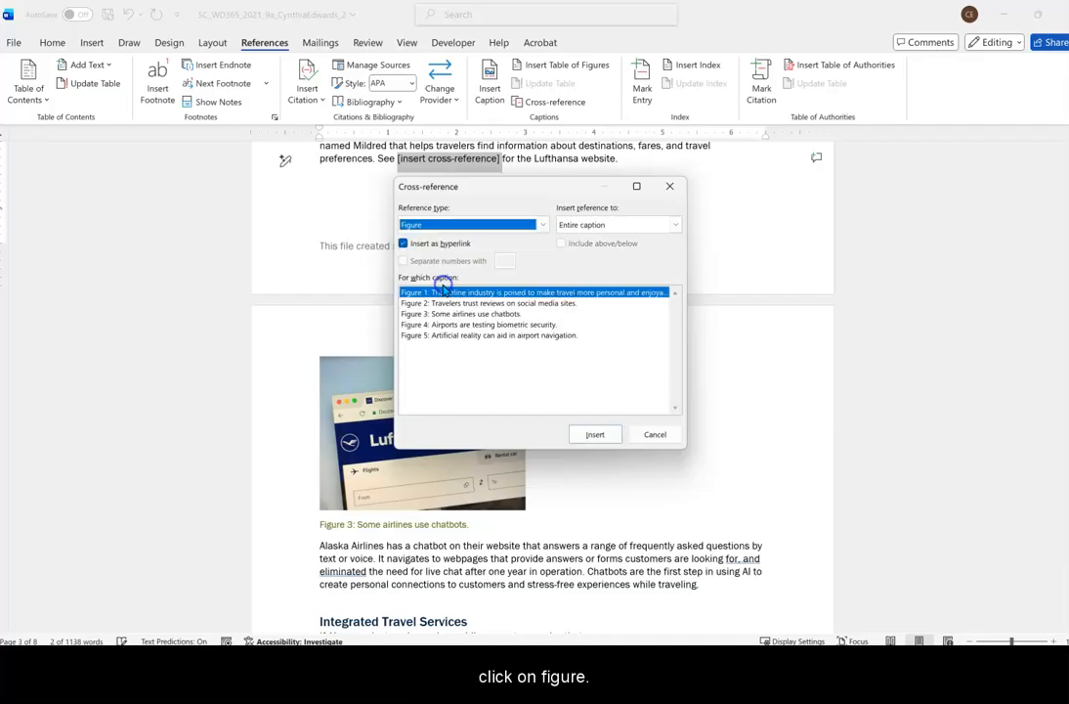
left_click(675, 226)
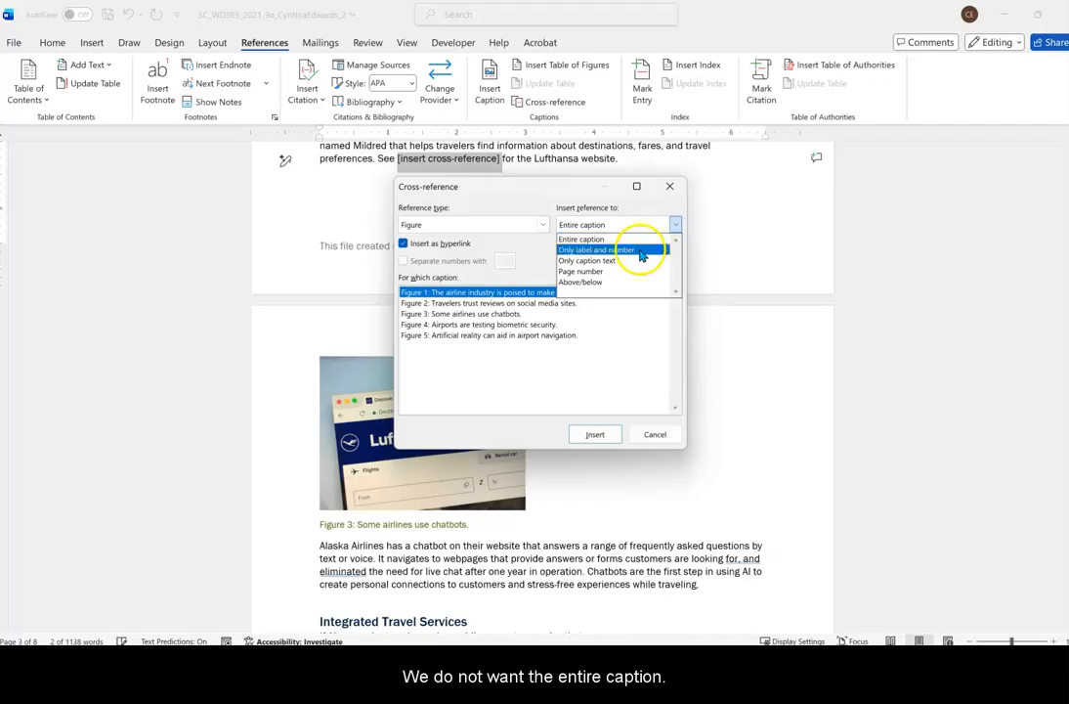
left_click(635, 251)
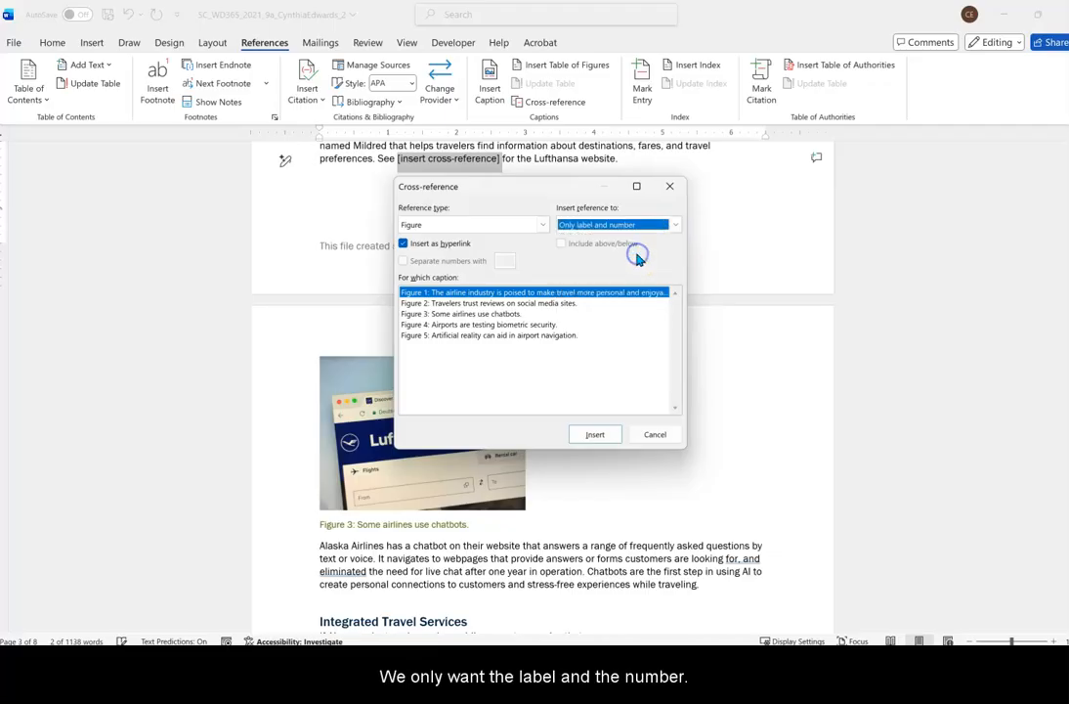
left_click(484, 314)
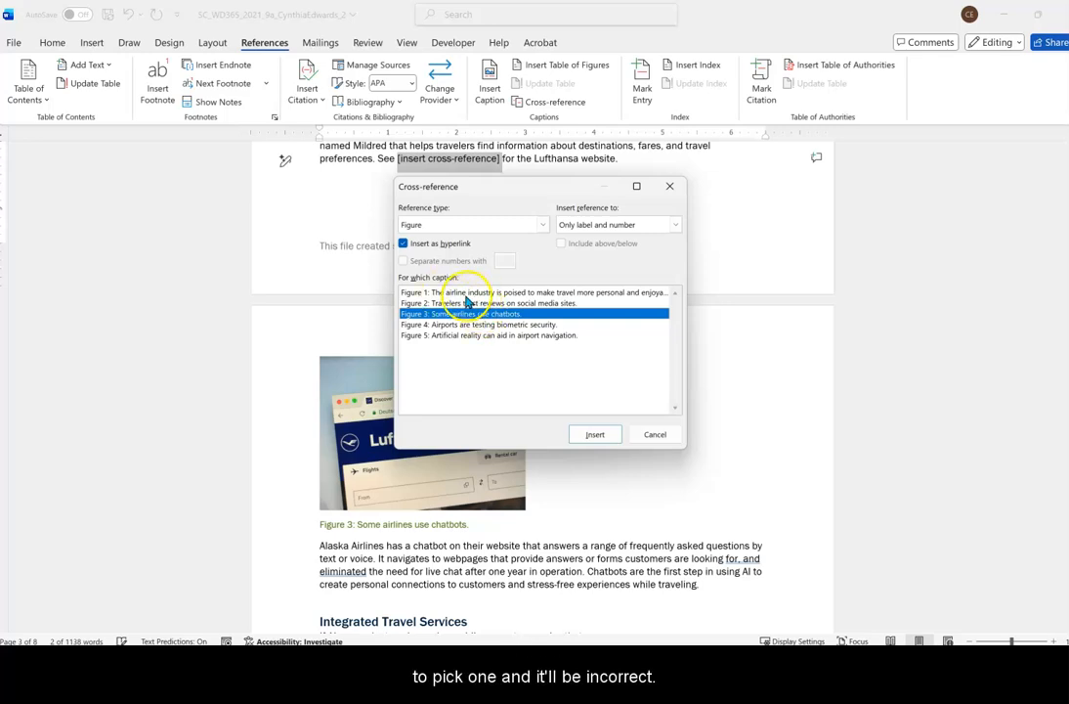
left_click(597, 434)
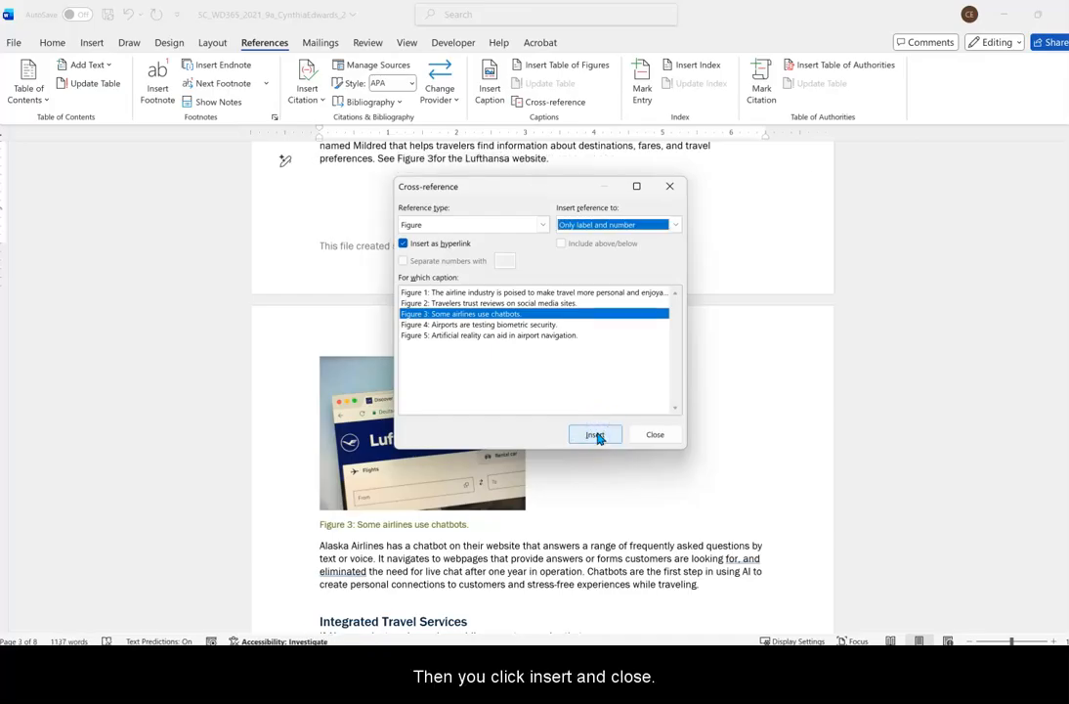
left_click(657, 434)
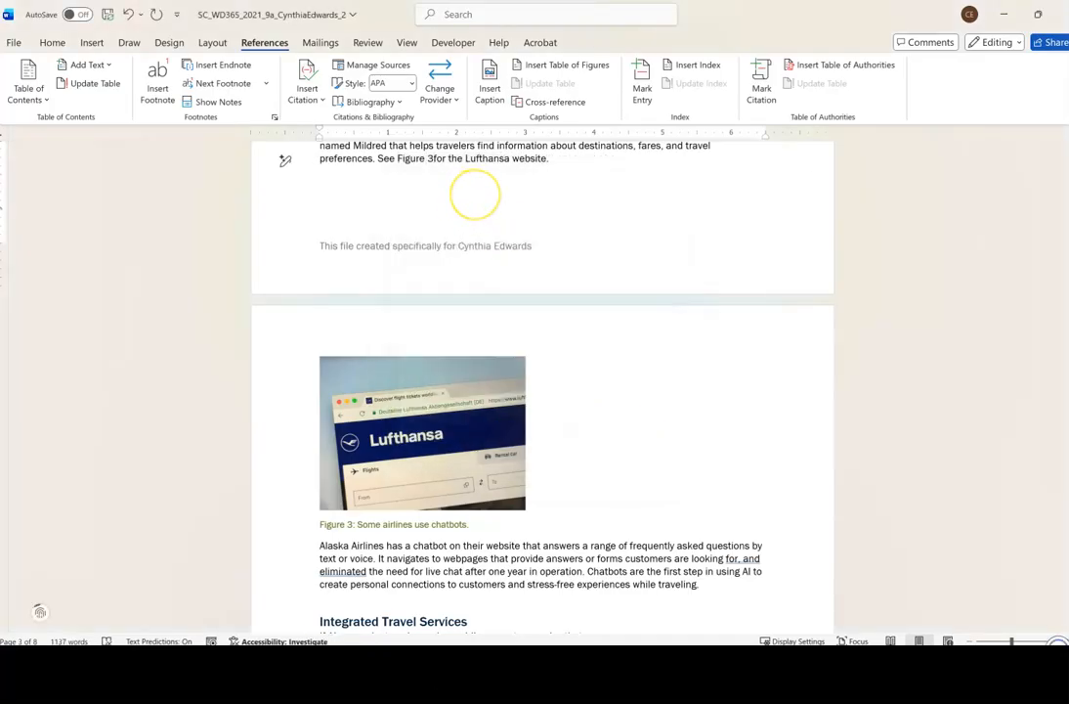
left_click(428, 157)
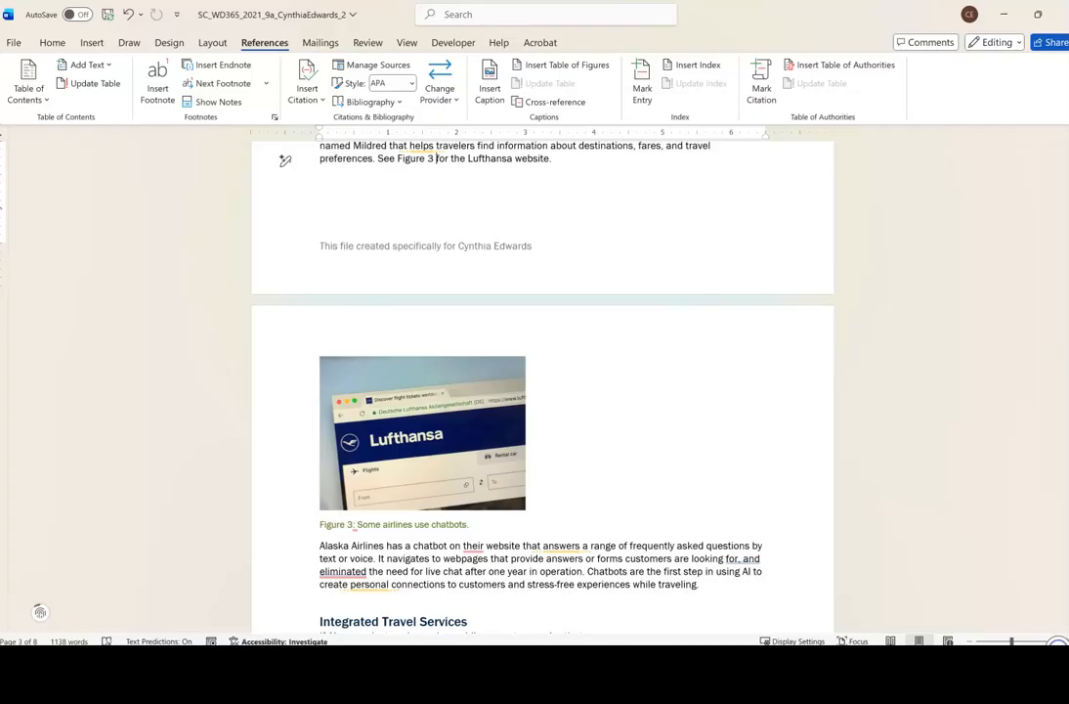
Mark "travel industry" in the first sentence under Integrated Travel Services as an index entry for the current page.
scroll(542, 465, "down", 3)
scroll(542, 465, "down", 5)
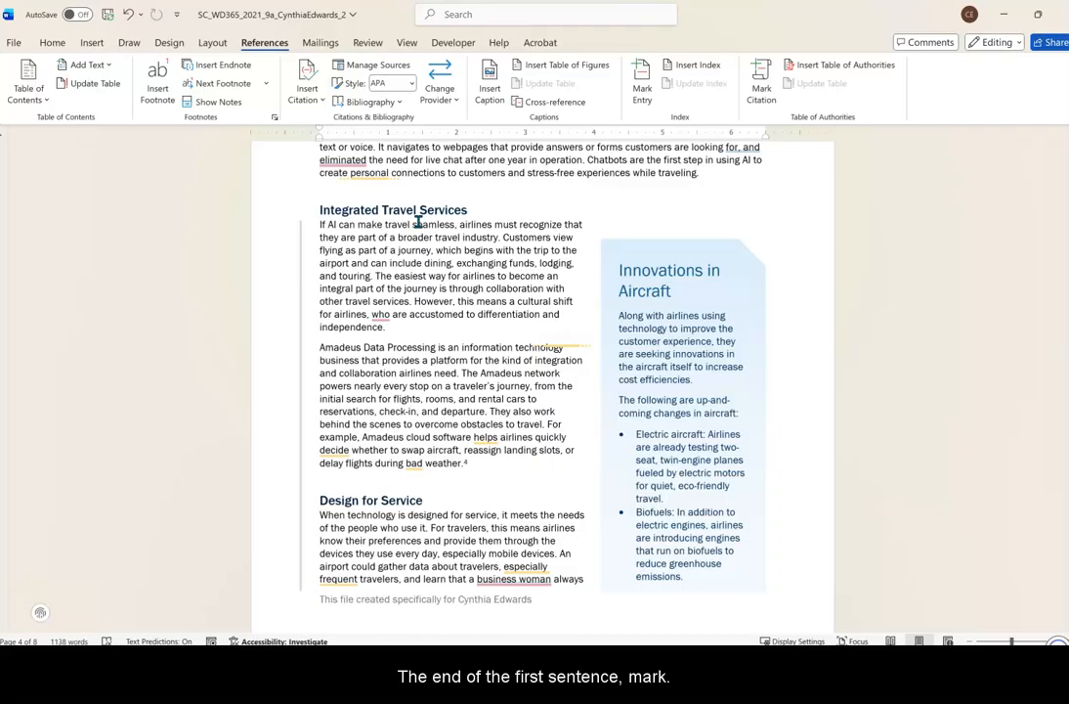
left_click(431, 212)
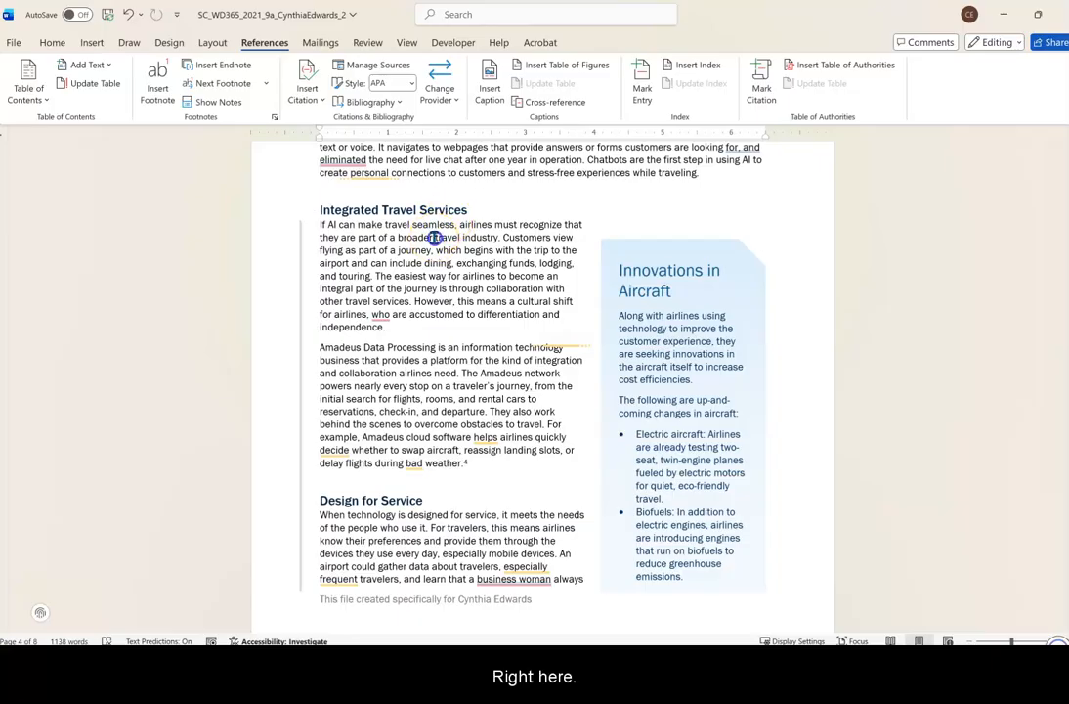
left_click_drag(432, 238, 459, 237)
left_click(437, 238)
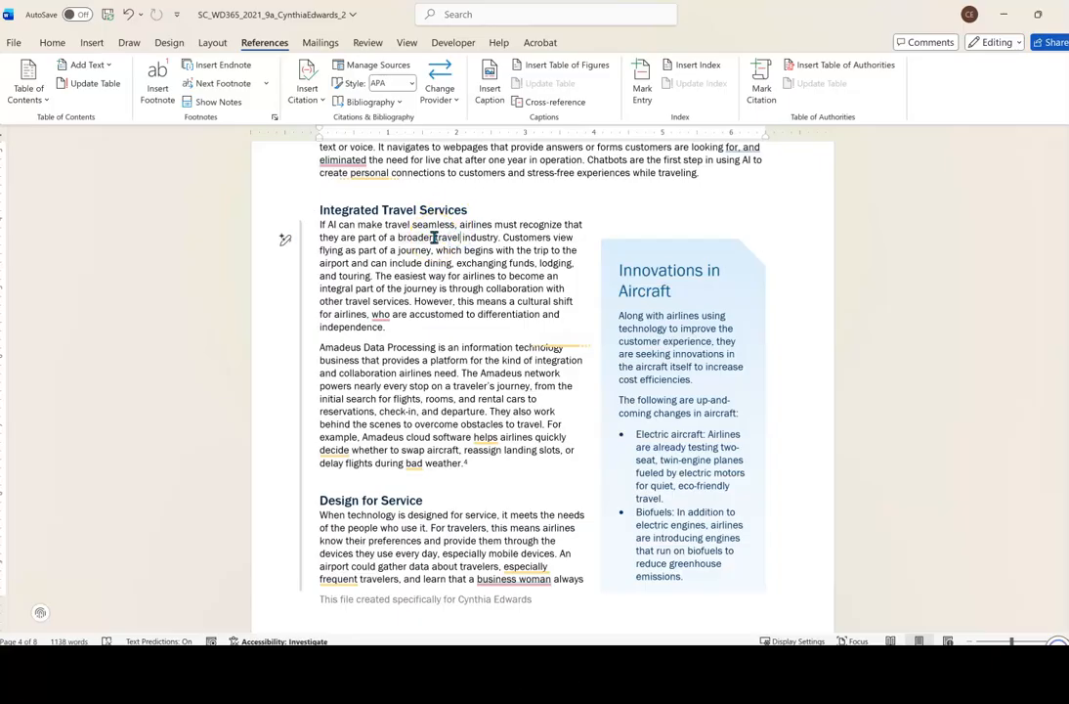
double_click(447, 238)
left_click_drag(483, 238, 487, 240)
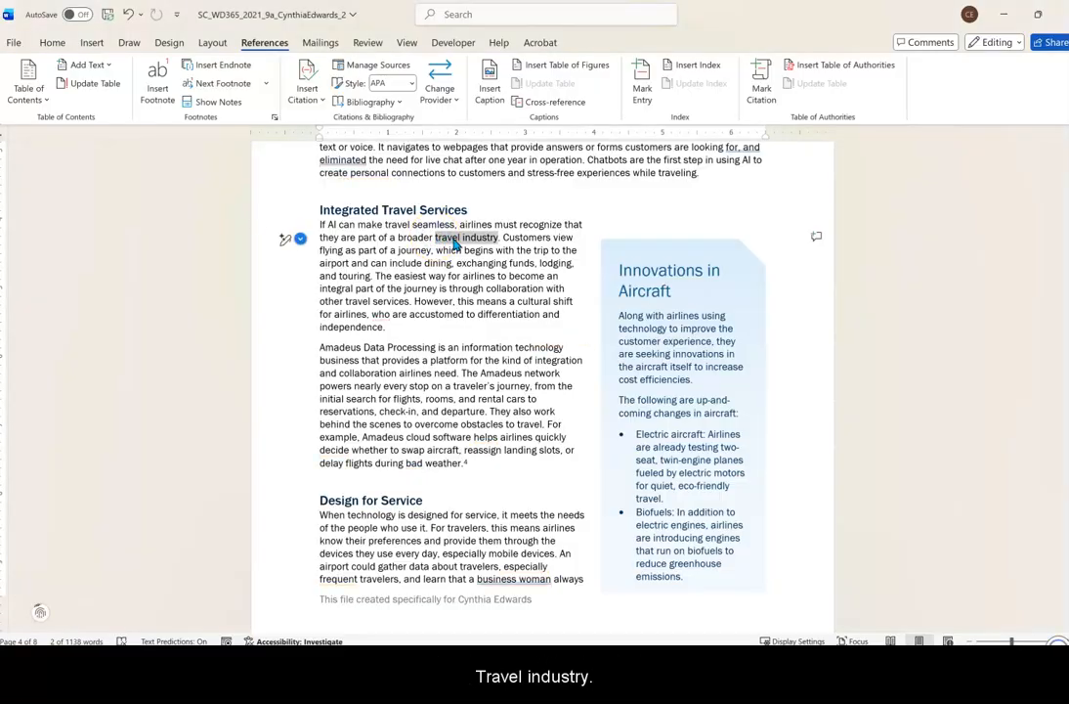
left_click(644, 91)
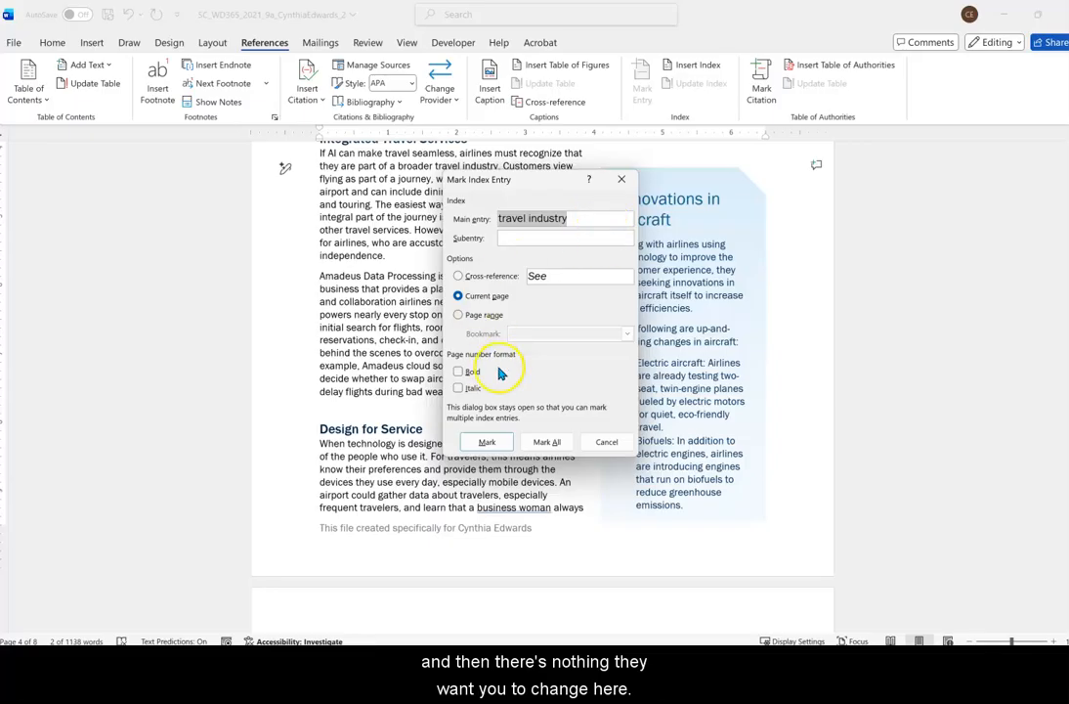
left_click(485, 443)
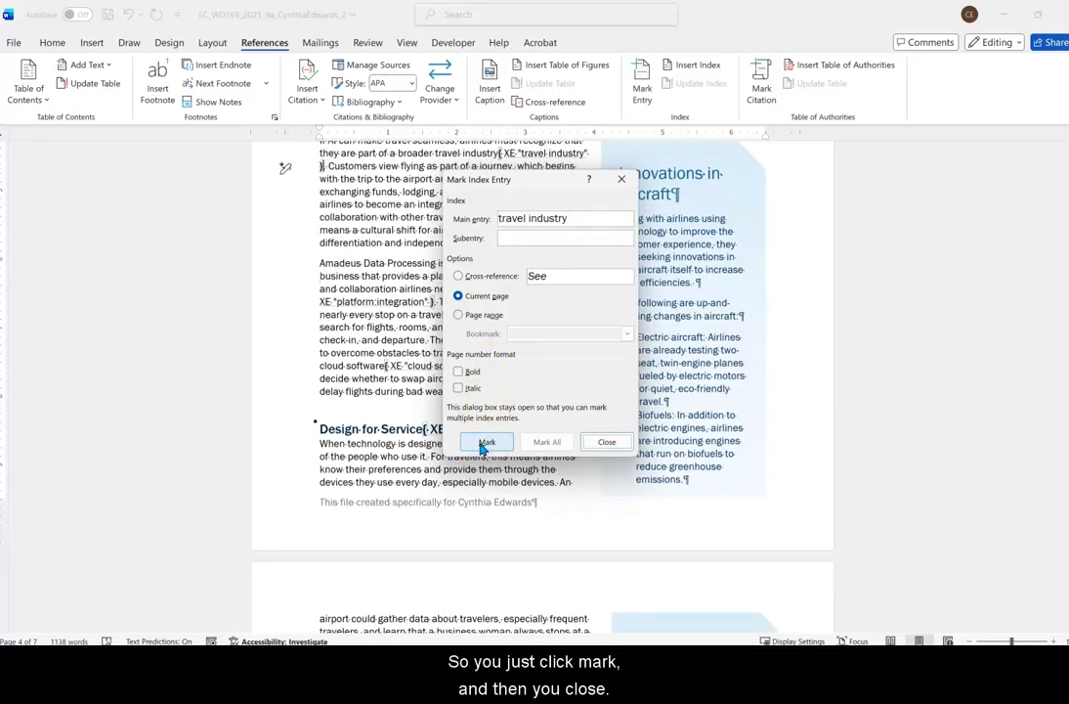
left_click(603, 443)
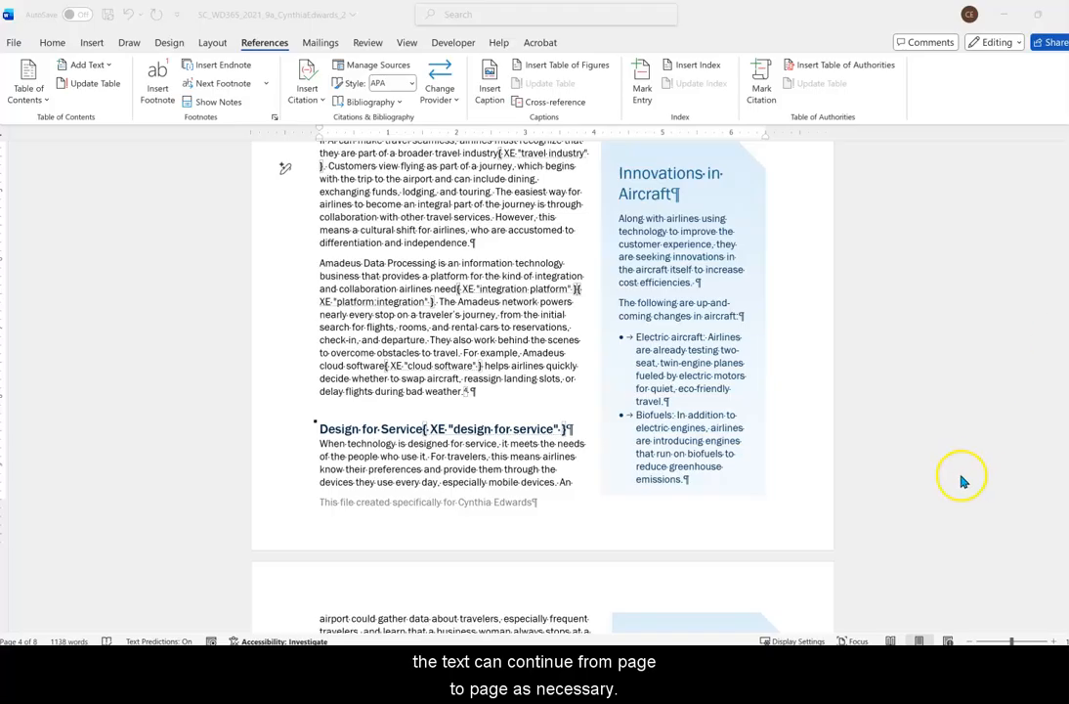
Link the "Innovations in Aircraft" text box on page 4 to the empty text box on page 5.
scroll(713, 429, "down", 5)
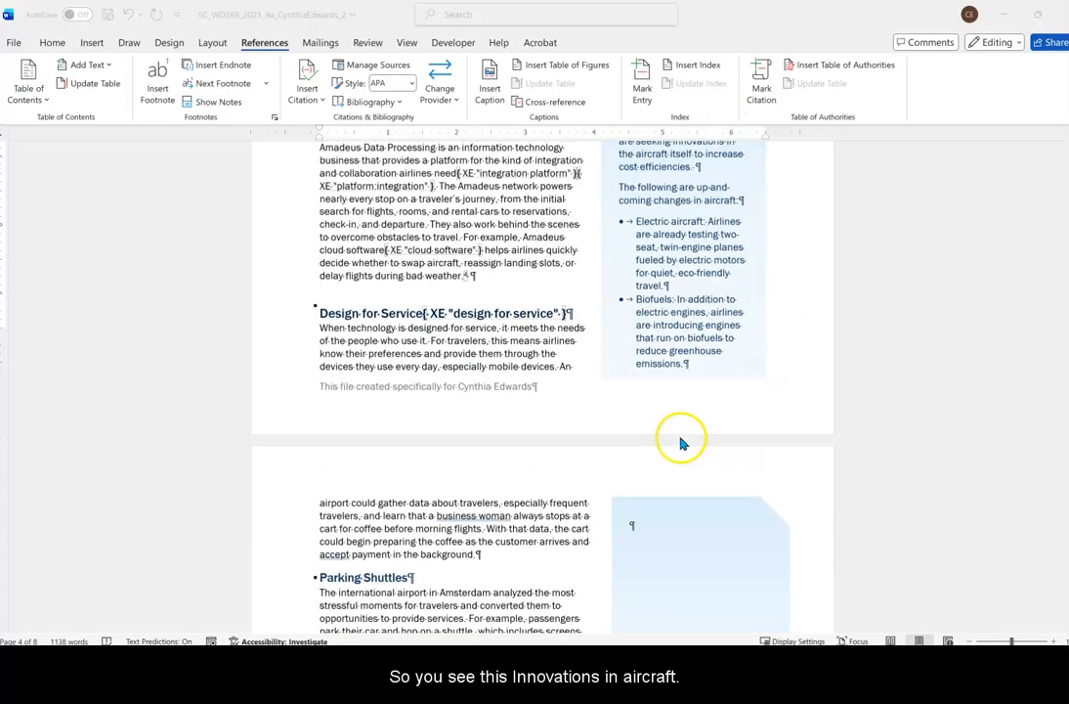
scroll(771, 401, "up", 3)
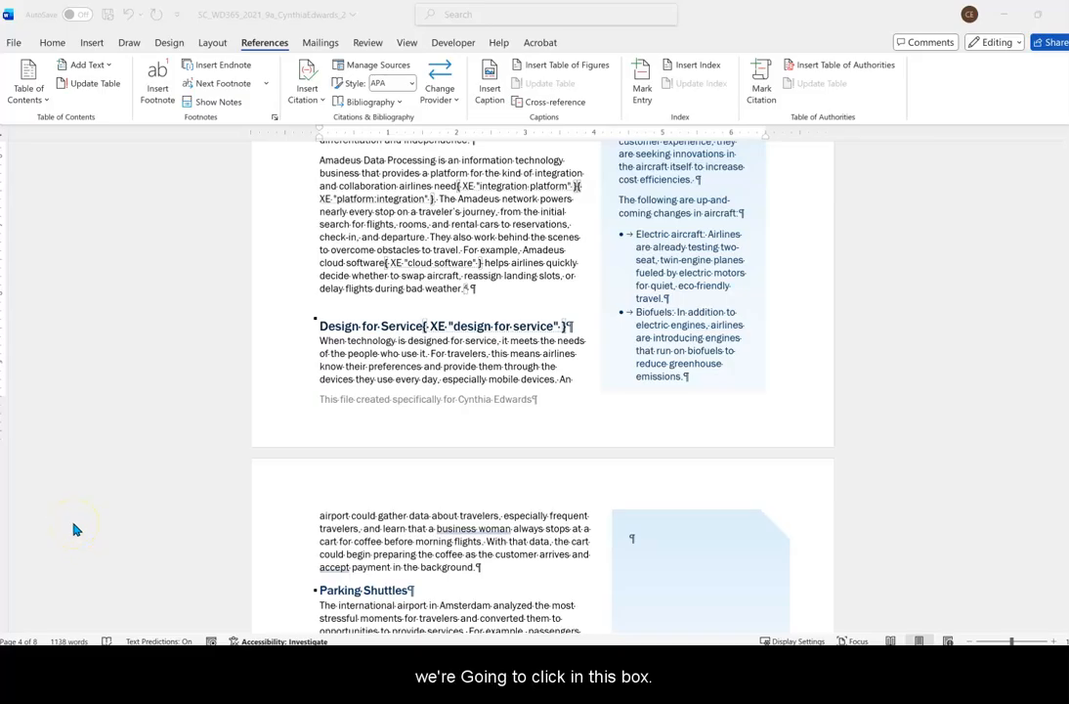
left_click(741, 250)
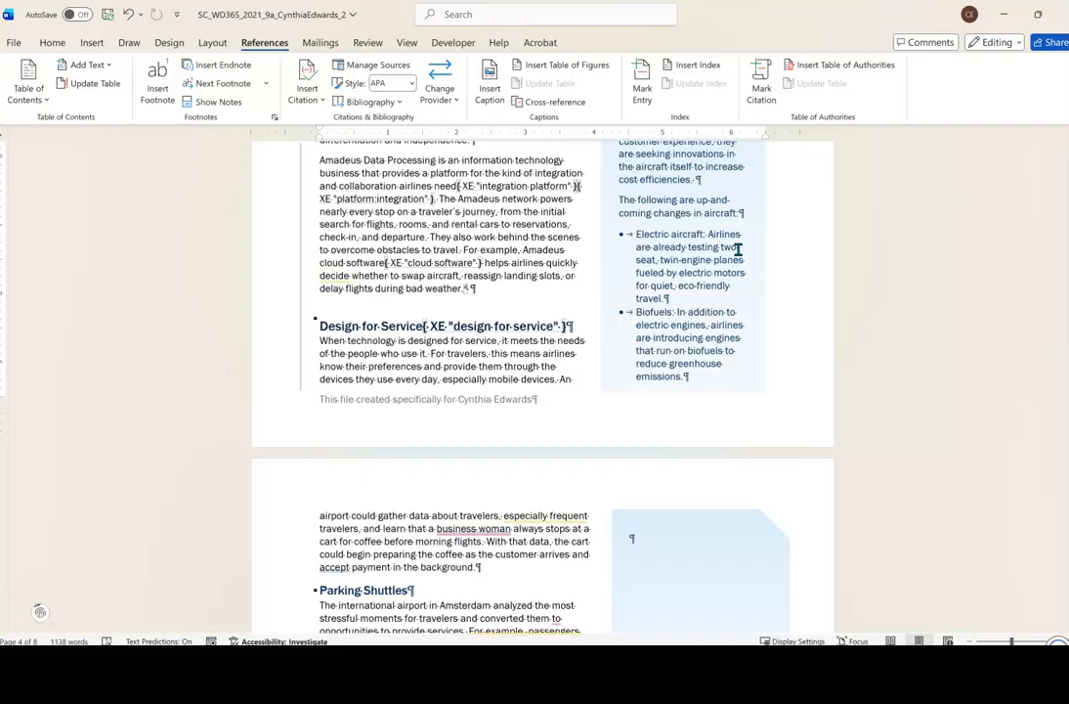
left_click(751, 238)
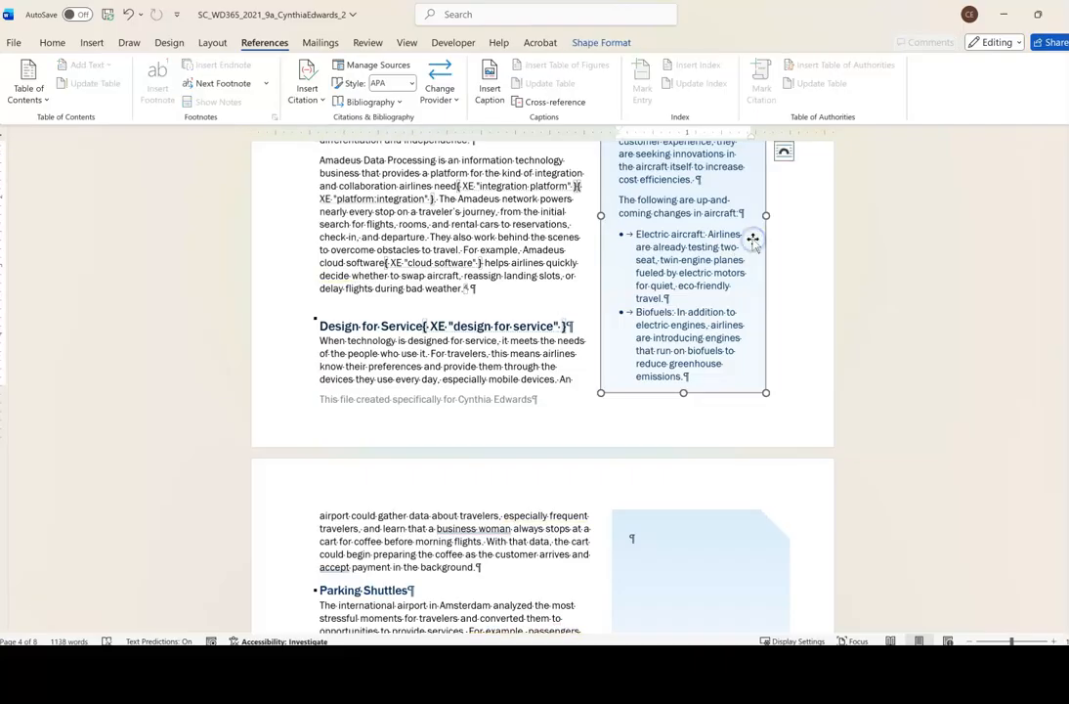
left_click(603, 43)
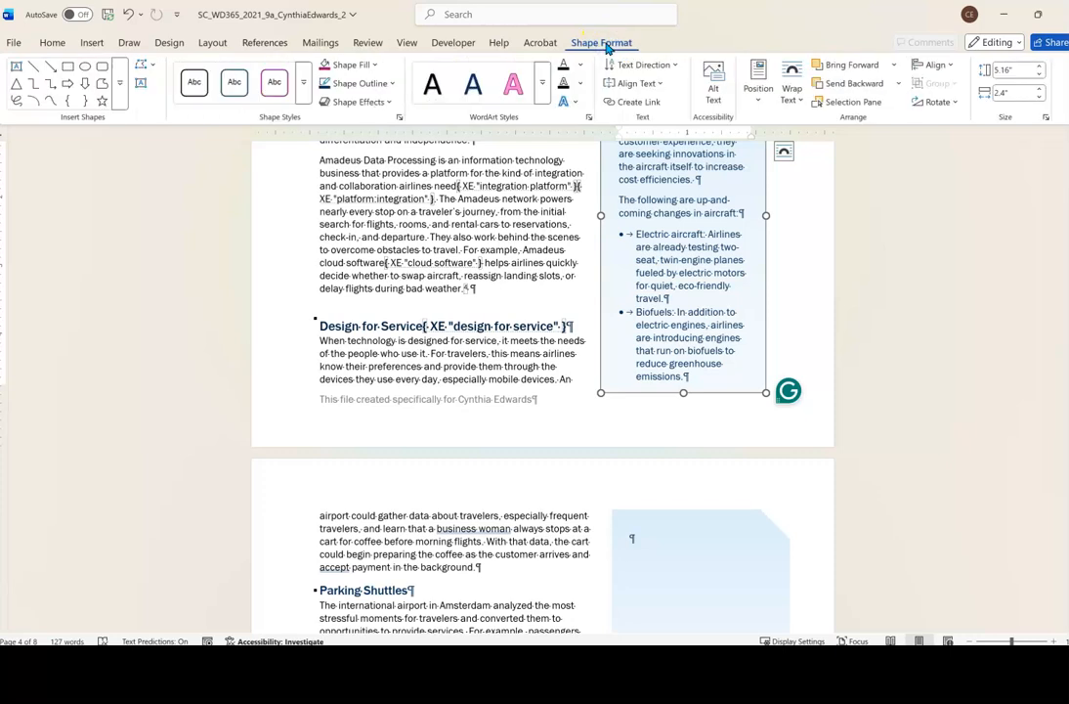
left_click(635, 102)
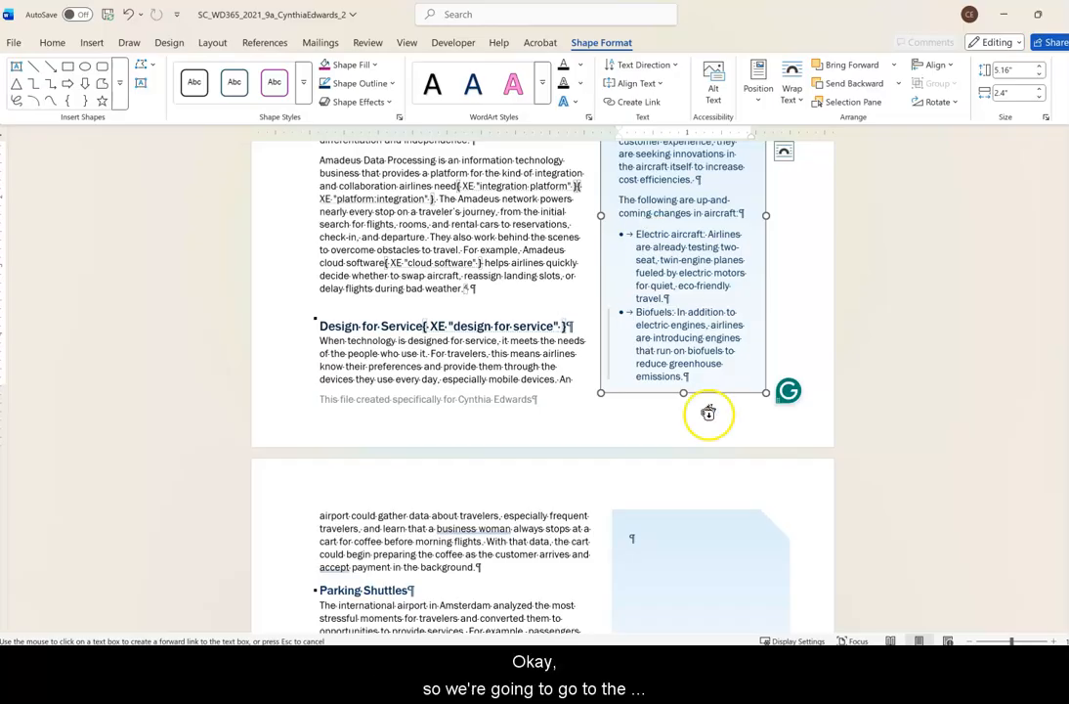
left_click(687, 583)
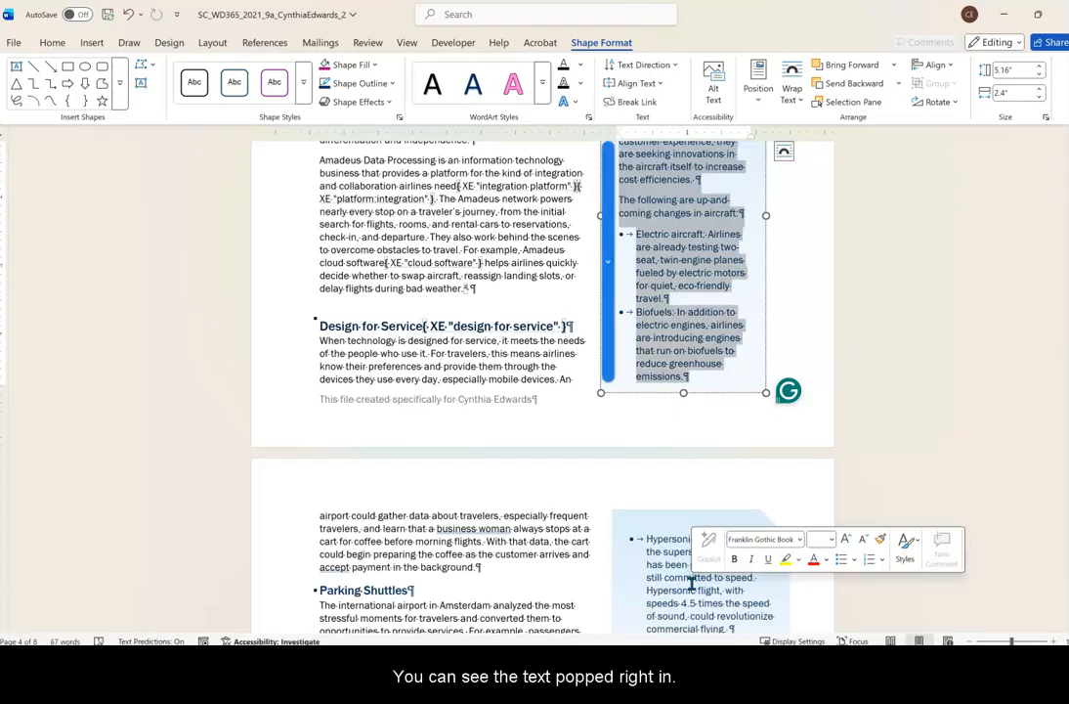
left_click(945, 445)
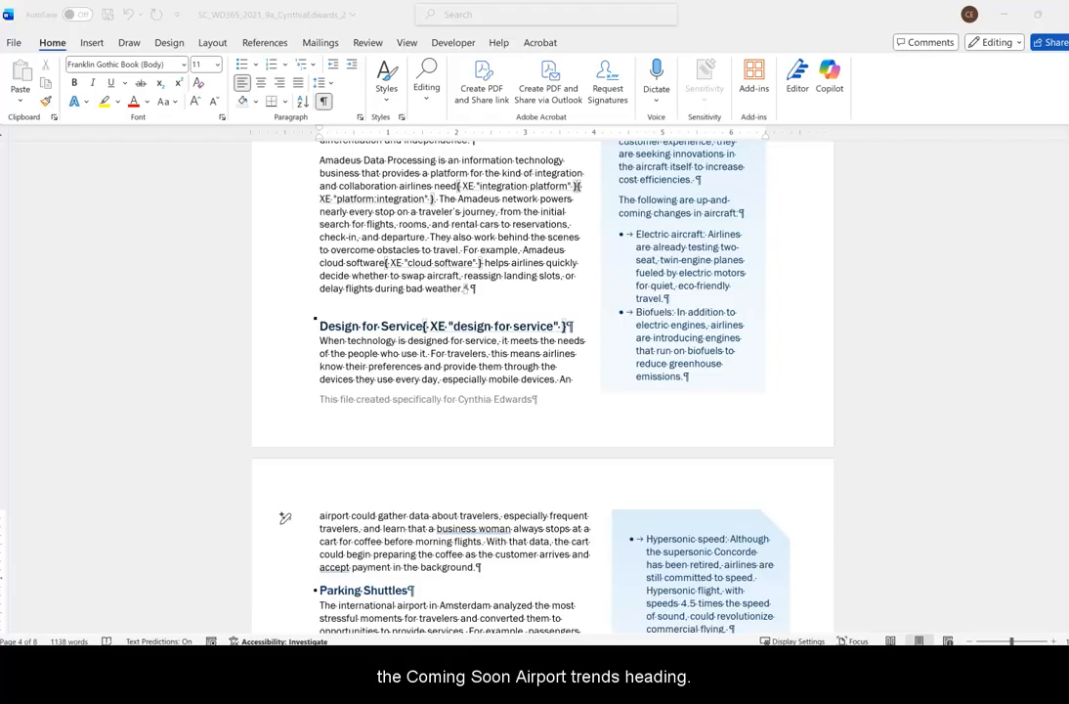
Insert a page break before the "Coming Soon: Airport Trends" heading on page 5.
scroll(484, 485, "down", 5)
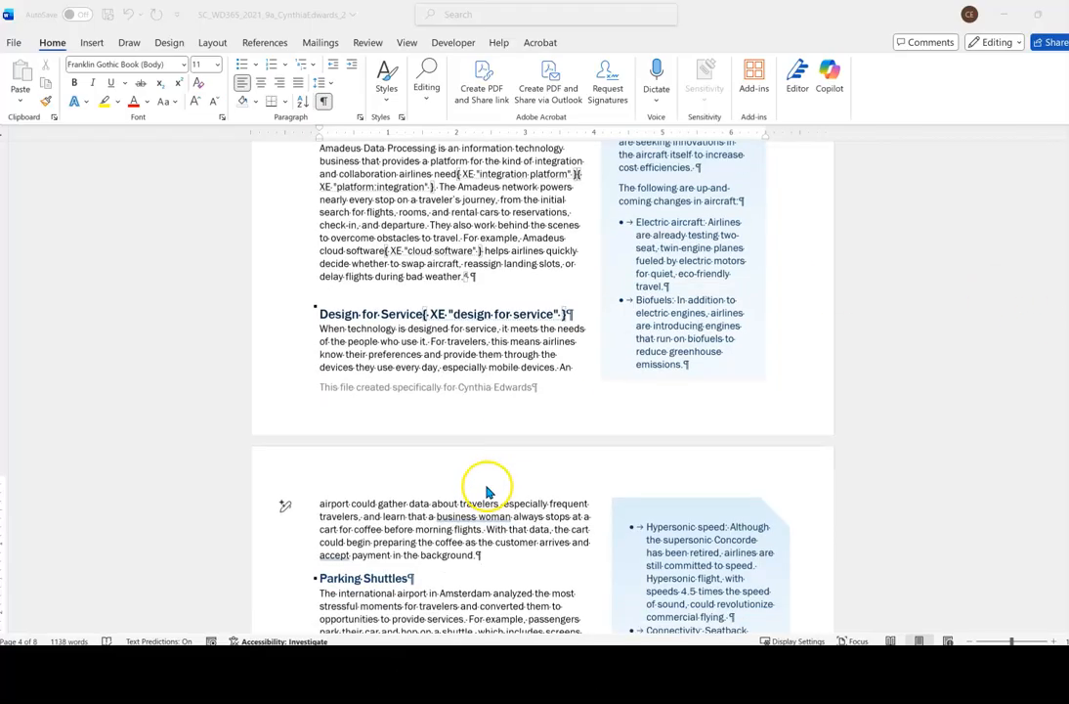
scroll(494, 489, "down", 10)
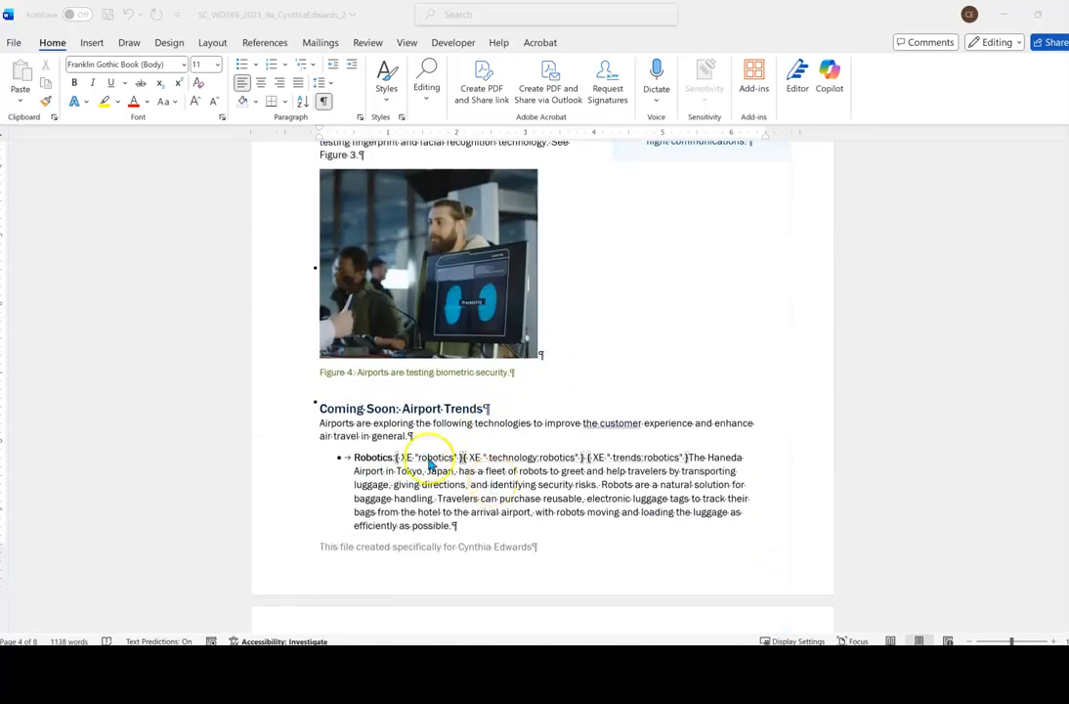
left_click(330, 414)
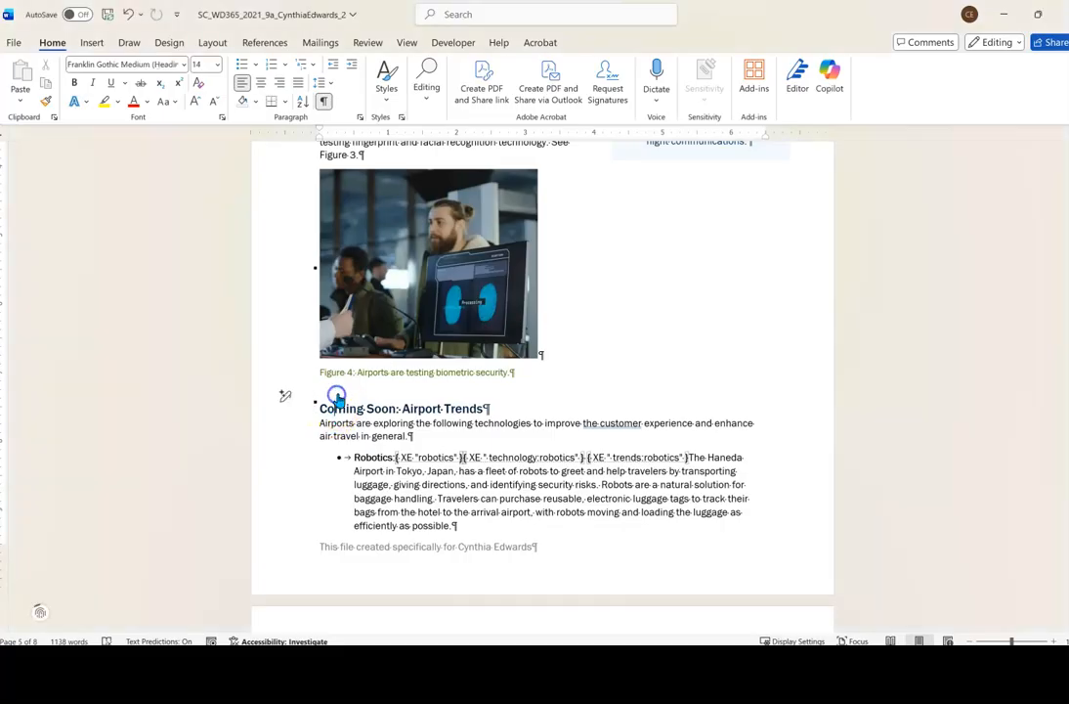
key("Up")
key("Down")
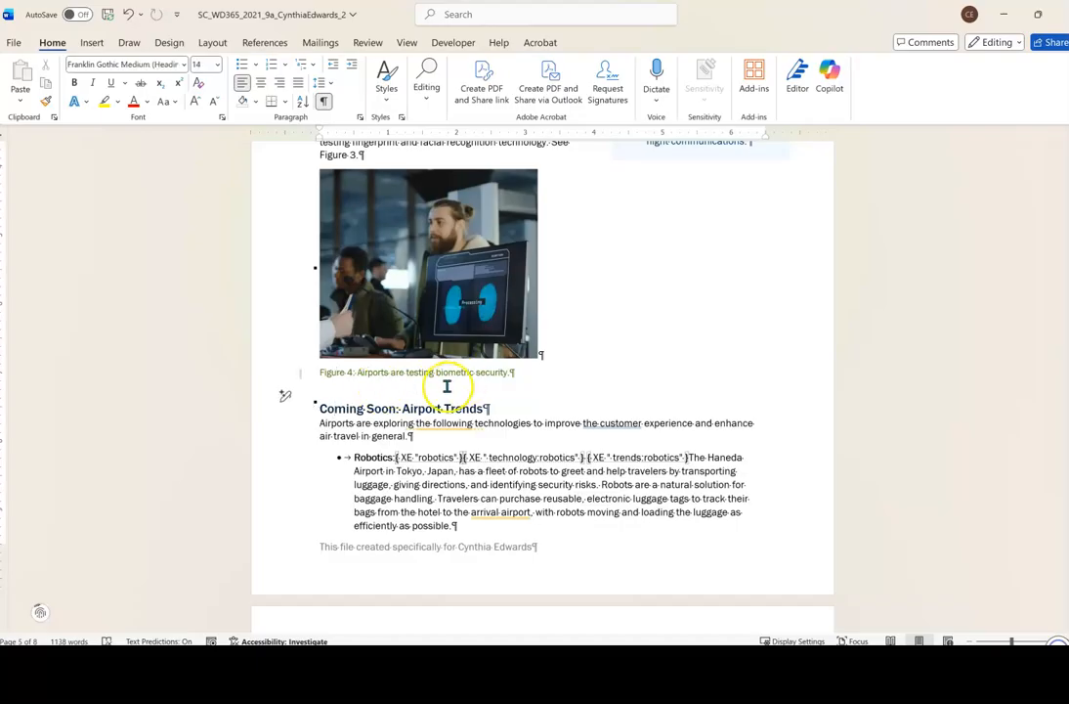
left_click(322, 410)
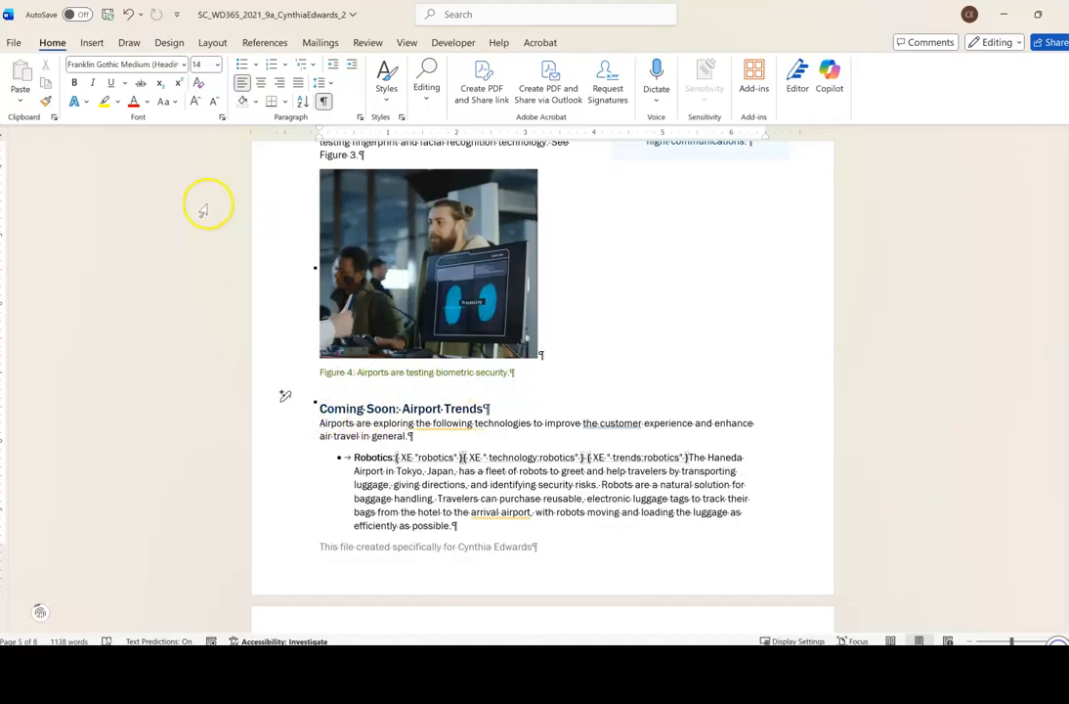
left_click(90, 42)
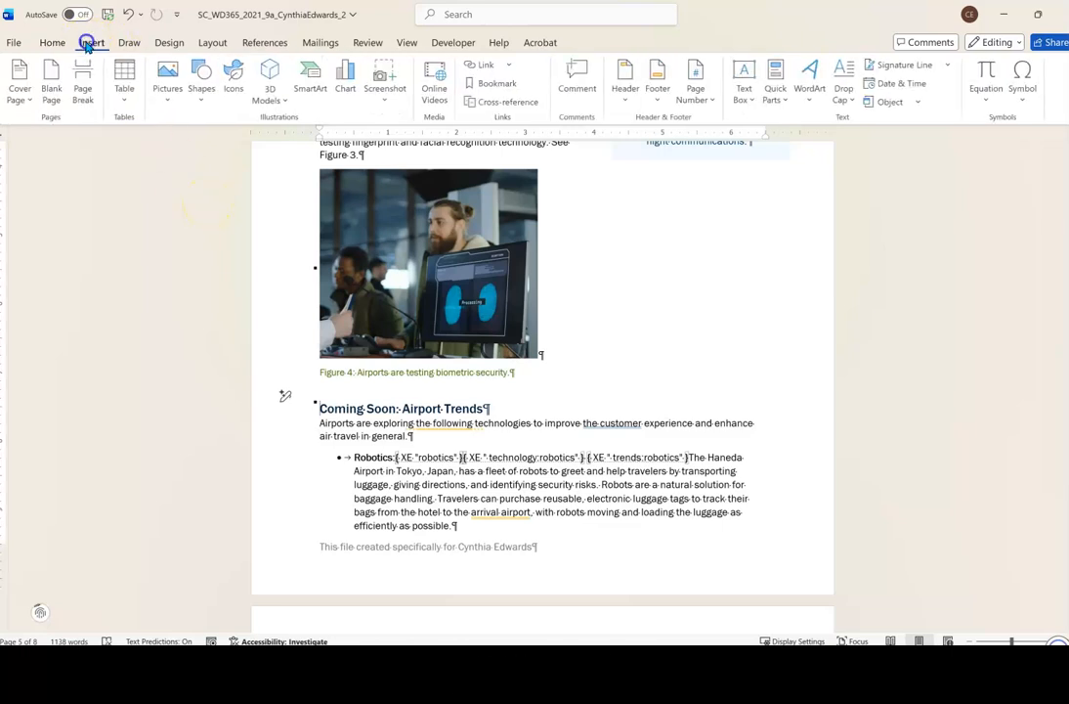
left_click(83, 88)
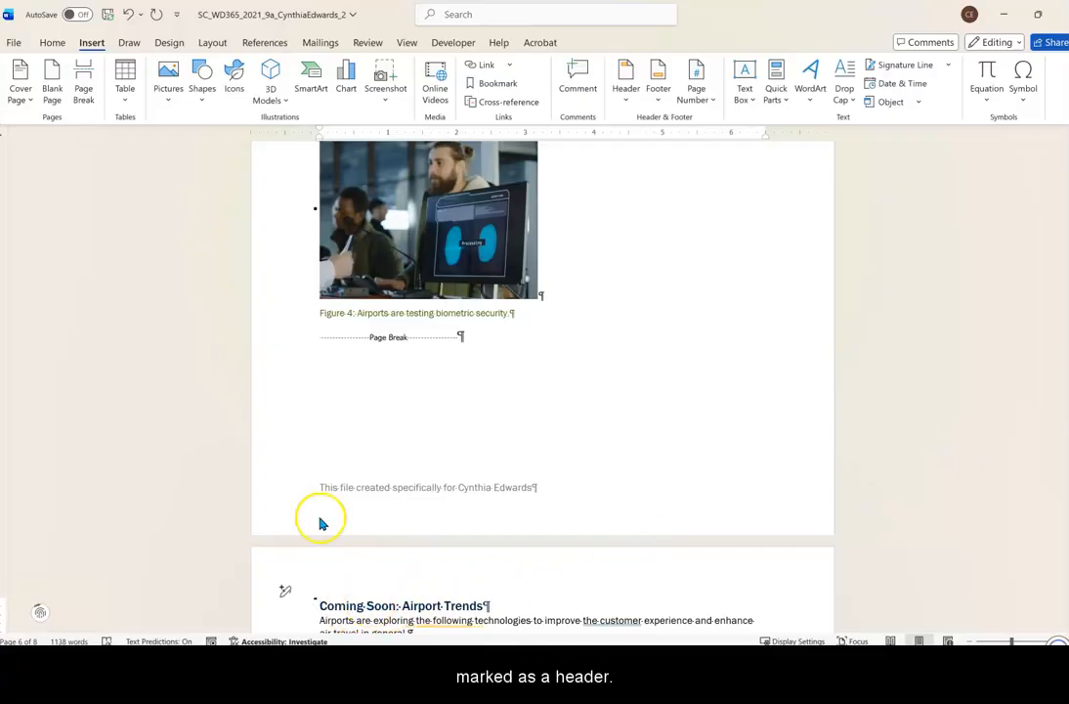
Check which paragraph style is applied to the "Coming Soon: Airport Trends" heading.
left_click(49, 43)
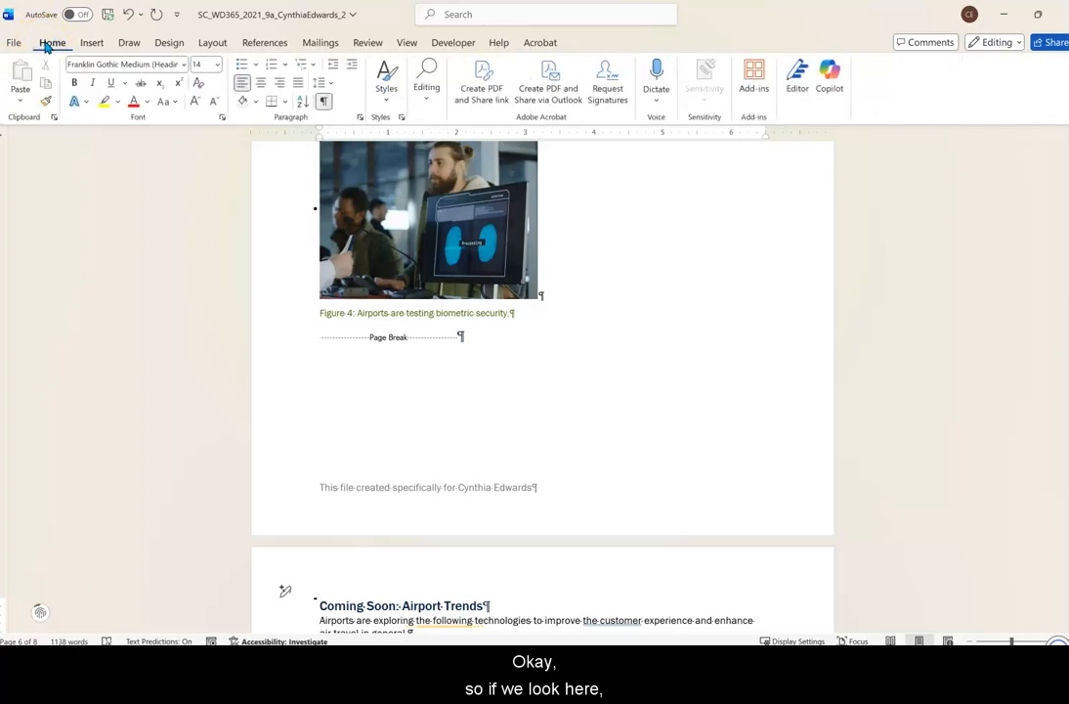
left_click(383, 605)
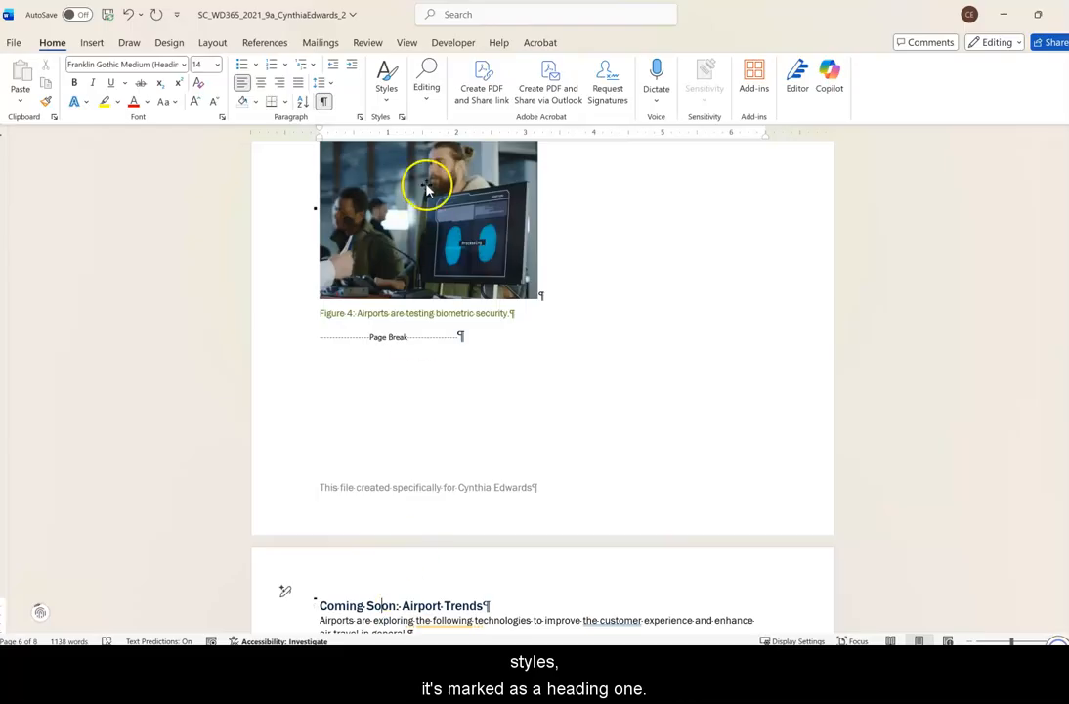
left_click(388, 106)
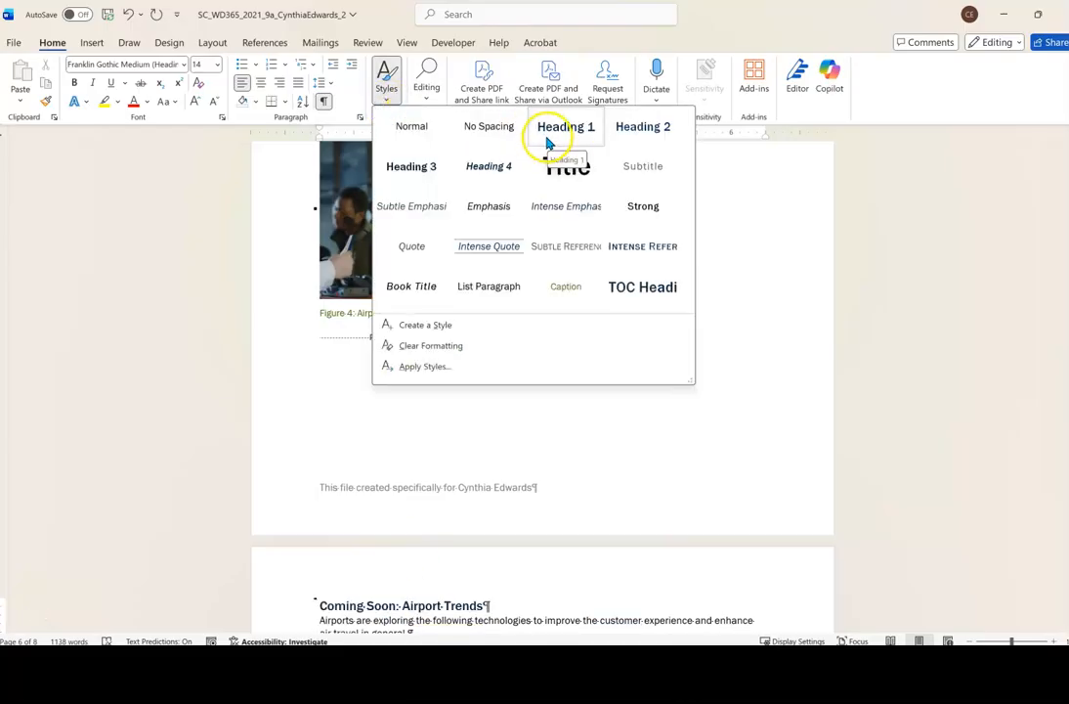
left_click(942, 337)
Hyperlink the word "trends" in the sentence after Figure 1 to the "Coming Soon: Airport Trends" heading in this document.
scroll(985, 384, "up", 3)
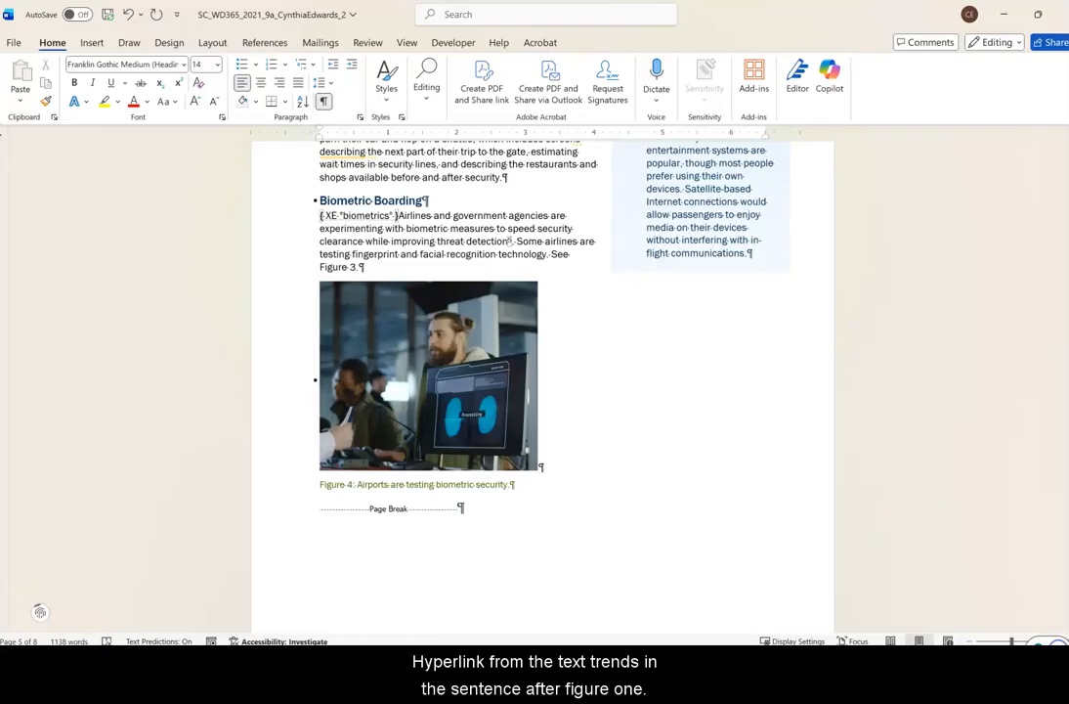
mouse_move(1066, 425)
left_mouse_down()
mouse_move(1065, 340)
mouse_move(1061, 420)
left_mouse_up()
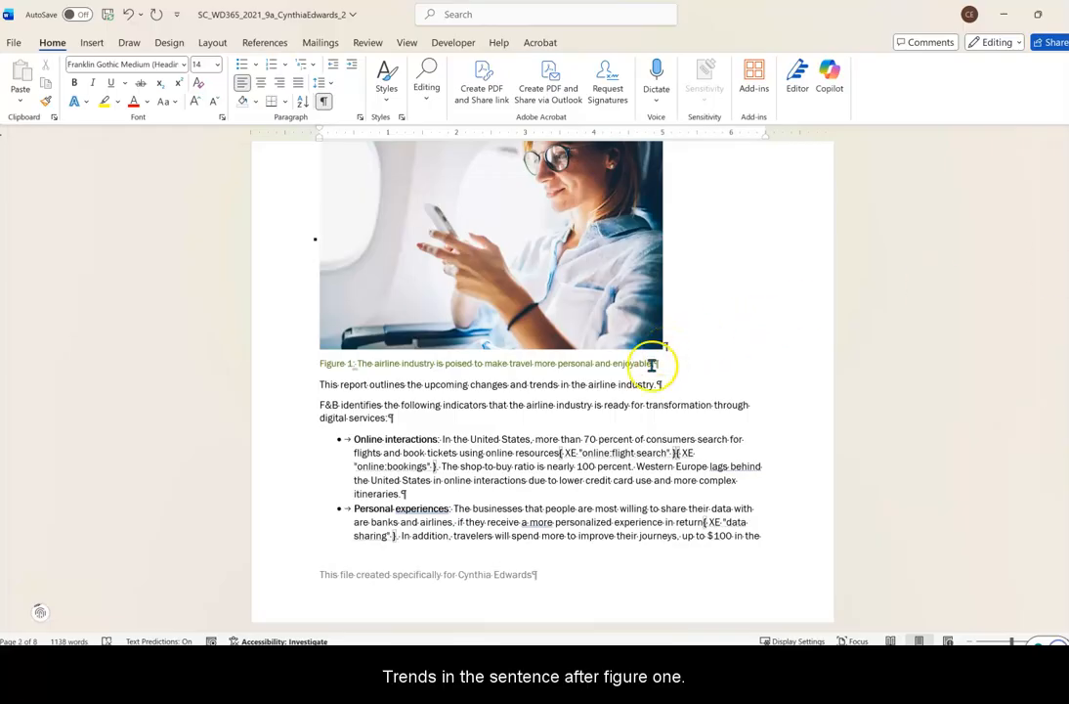
left_click(532, 385)
left_click_drag(532, 385, 556, 385)
left_click(540, 385)
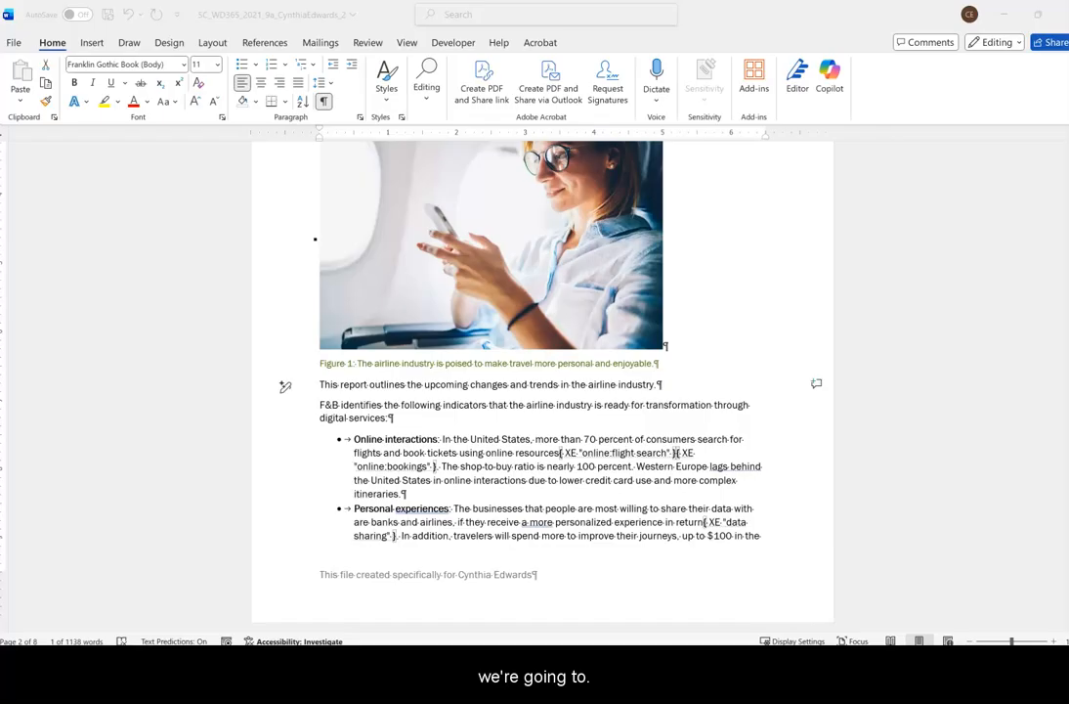
double_click(544, 385)
left_click(91, 45)
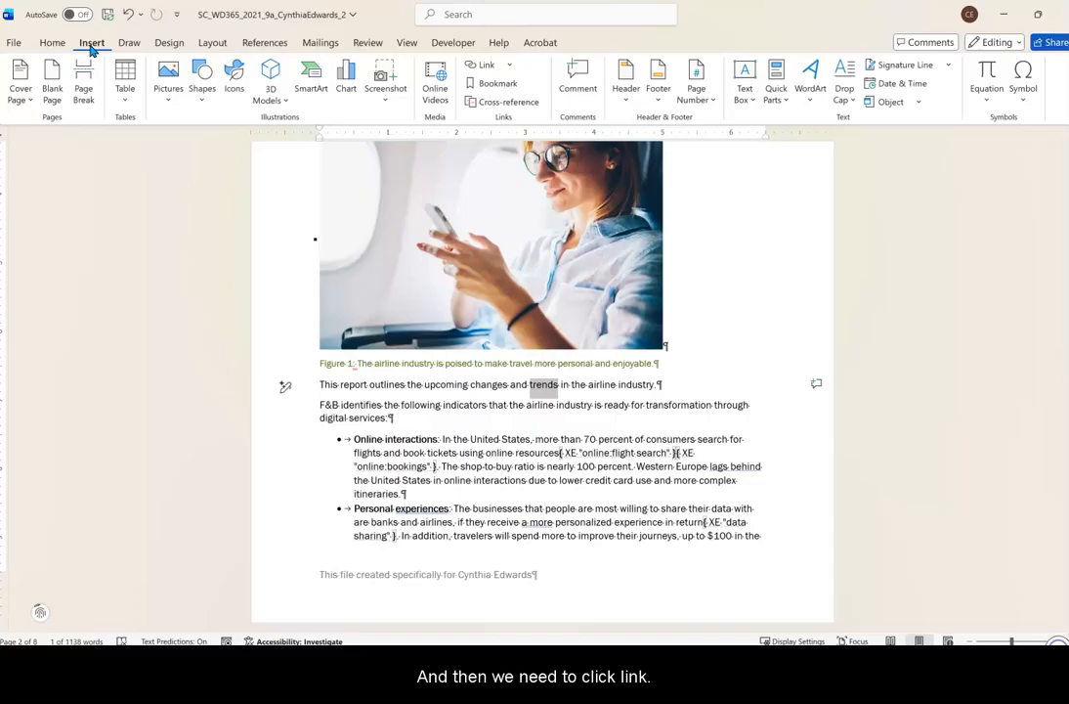
left_click(485, 68)
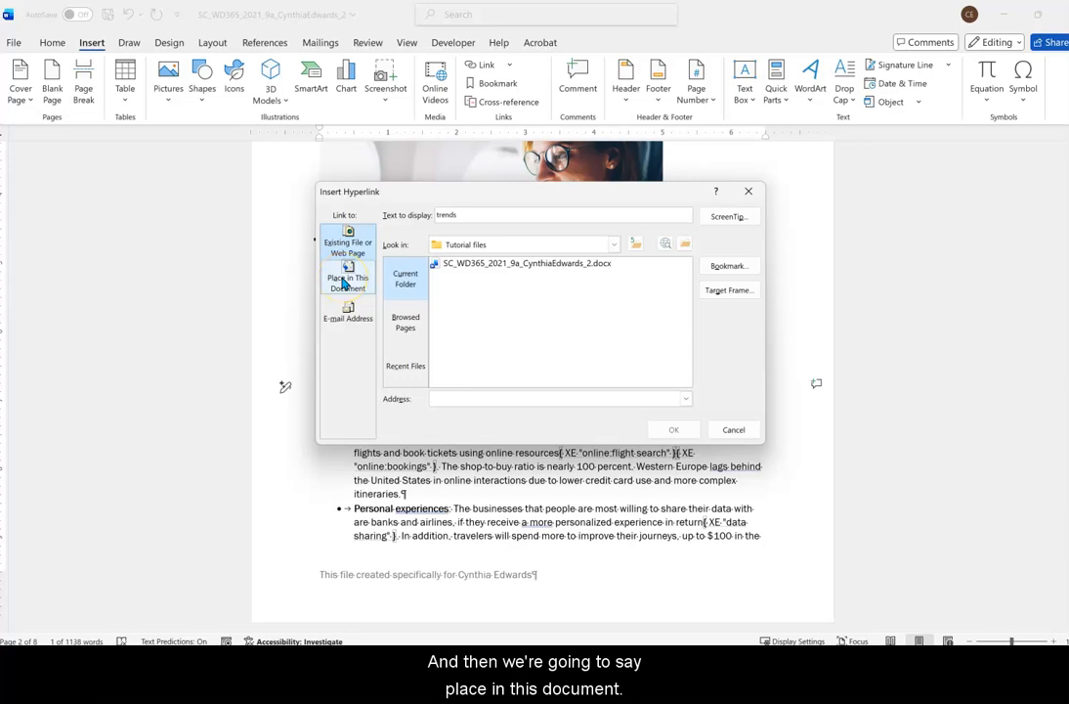
left_click(346, 280)
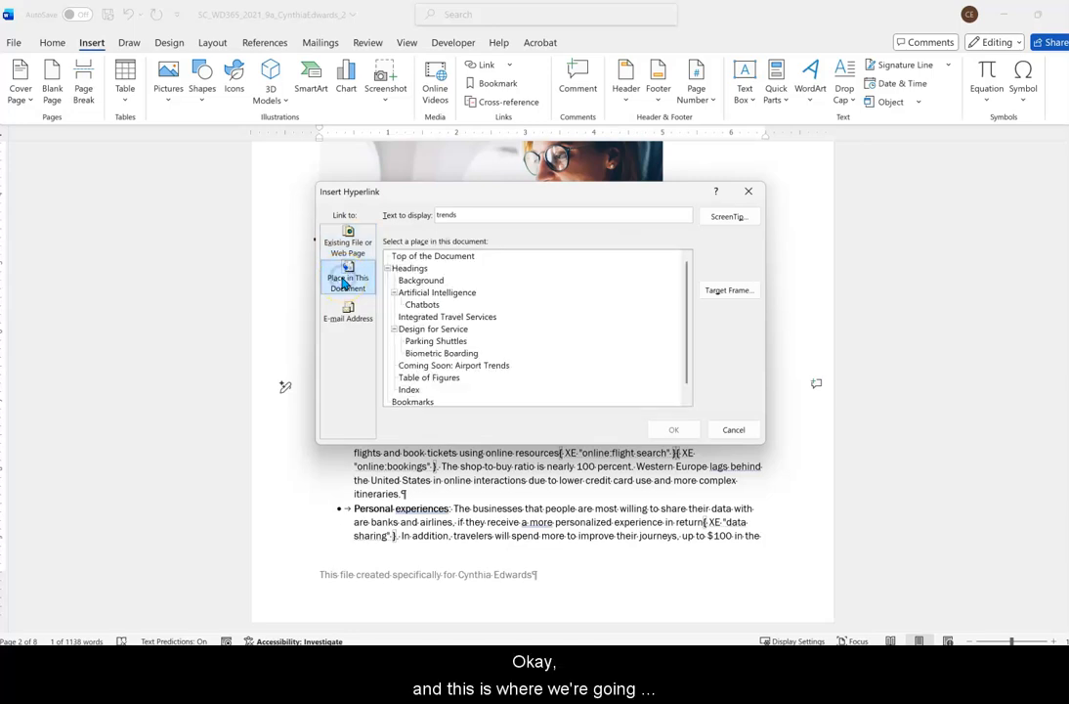
left_click(497, 368)
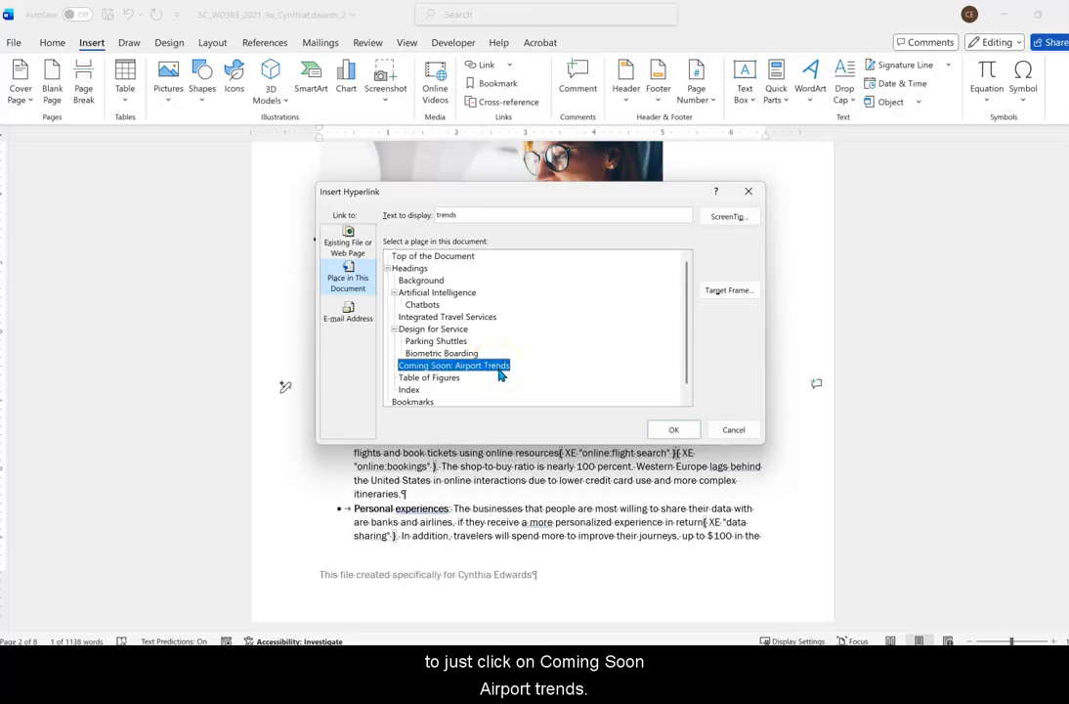
left_click(668, 432)
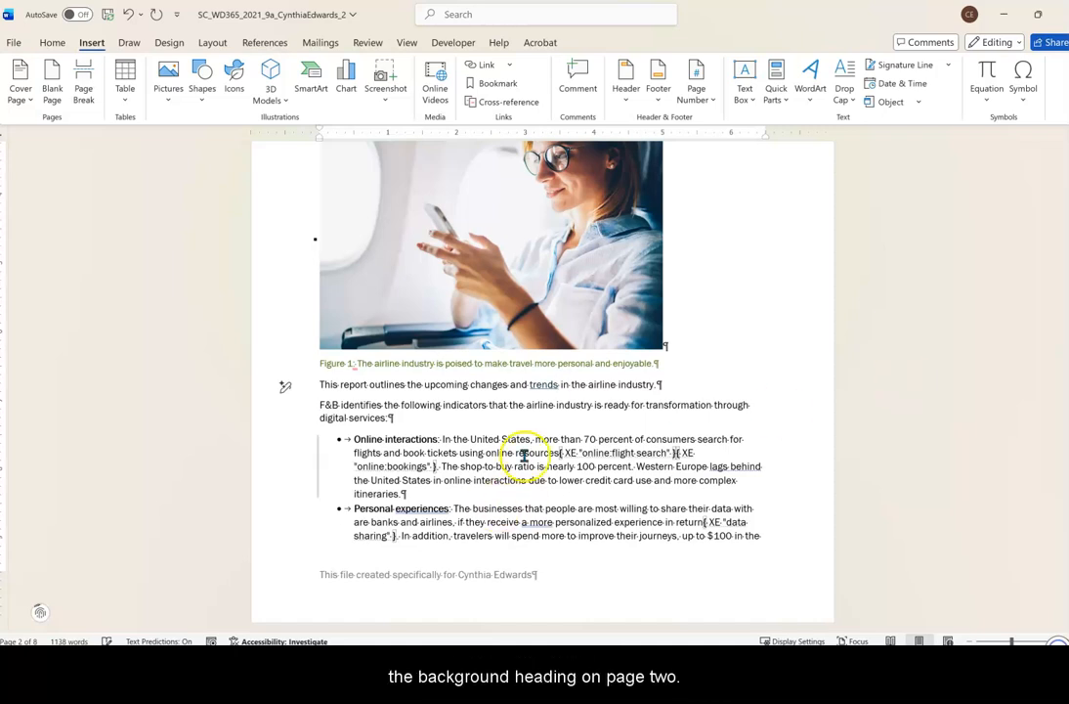
Insert a blank page before the Background heading on page 2.
scroll(477, 353, "up", 5)
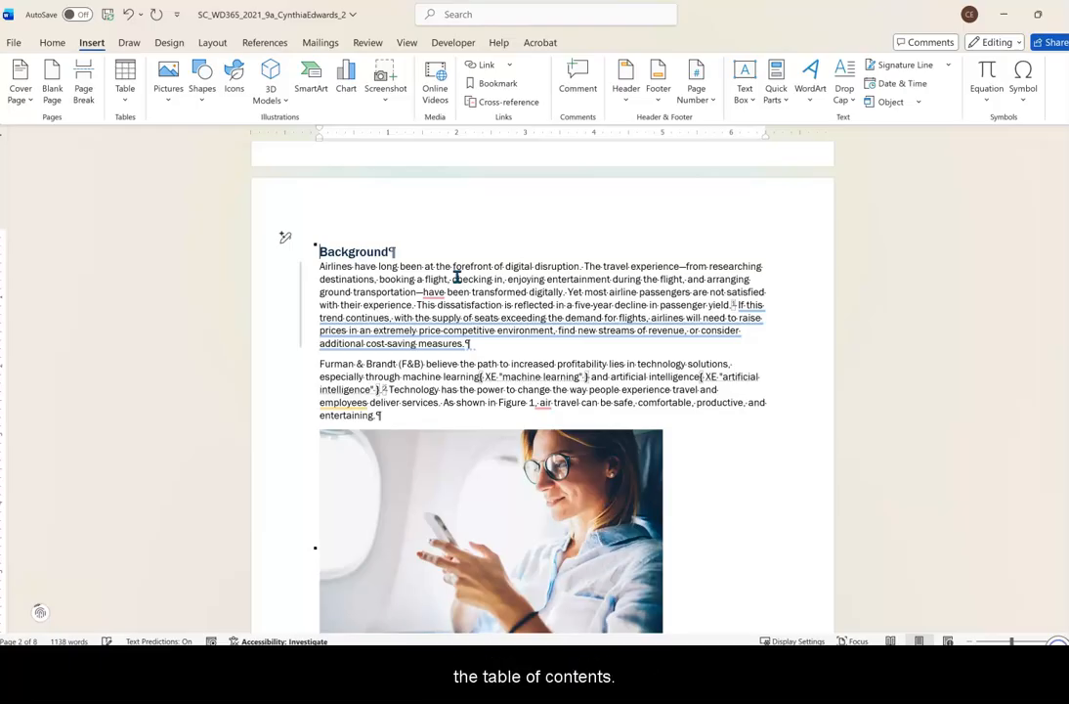
left_click(51, 78)
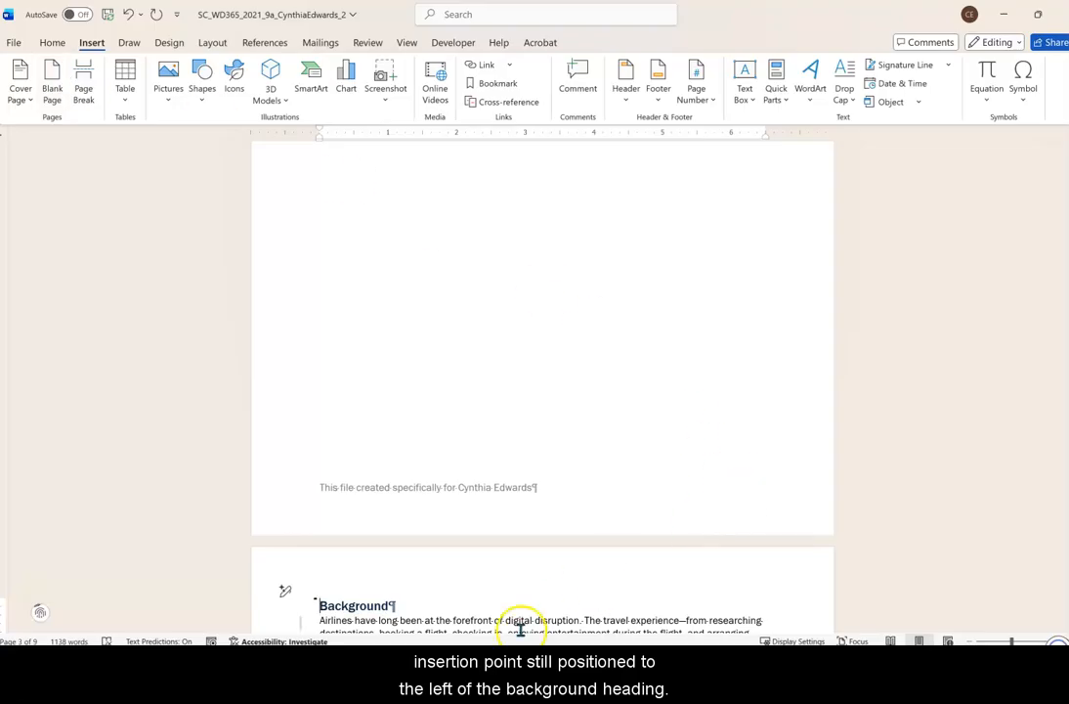
Insert a continuous section break before the Background heading.
scroll(363, 596, "down", 4)
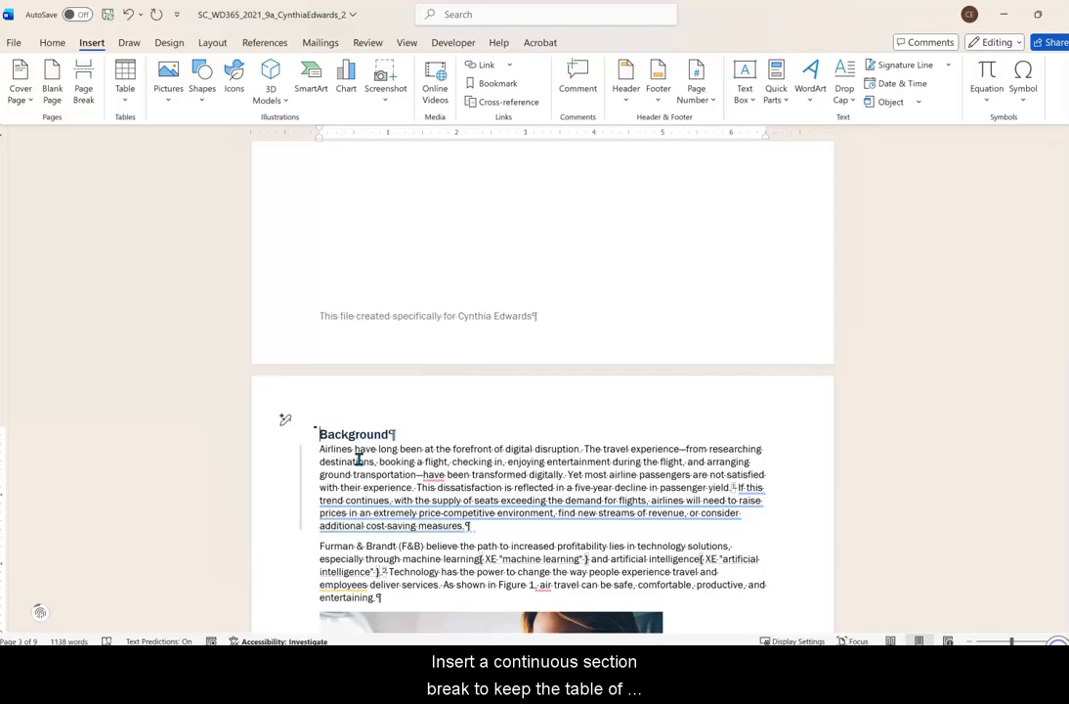
left_click(263, 371)
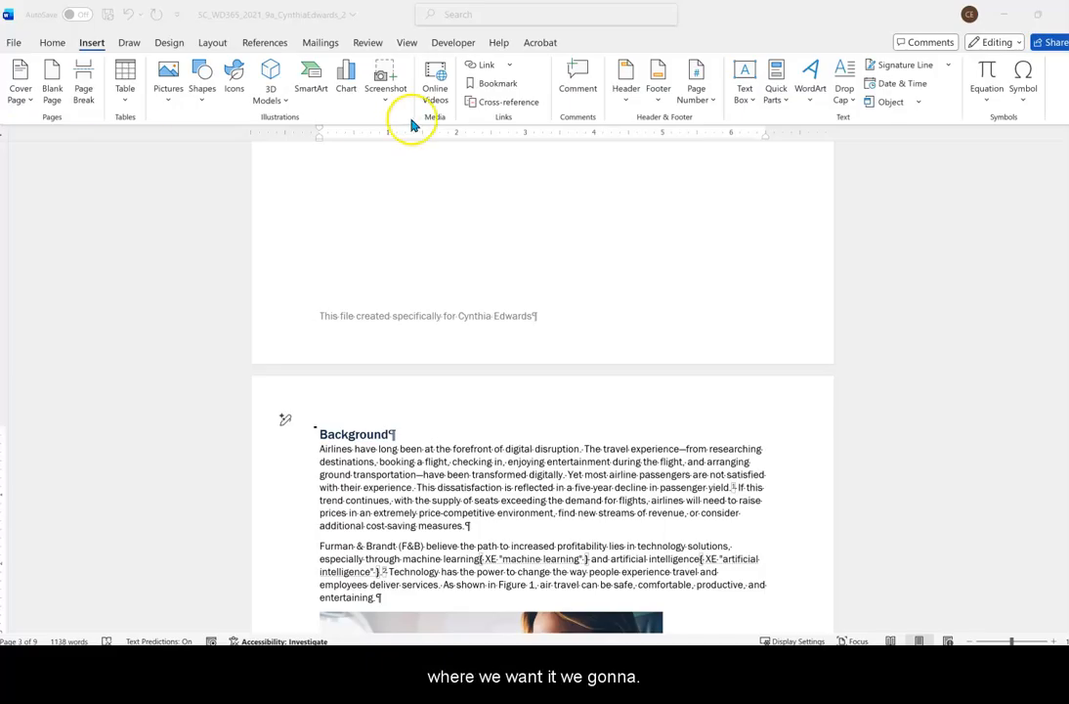
left_click(215, 47)
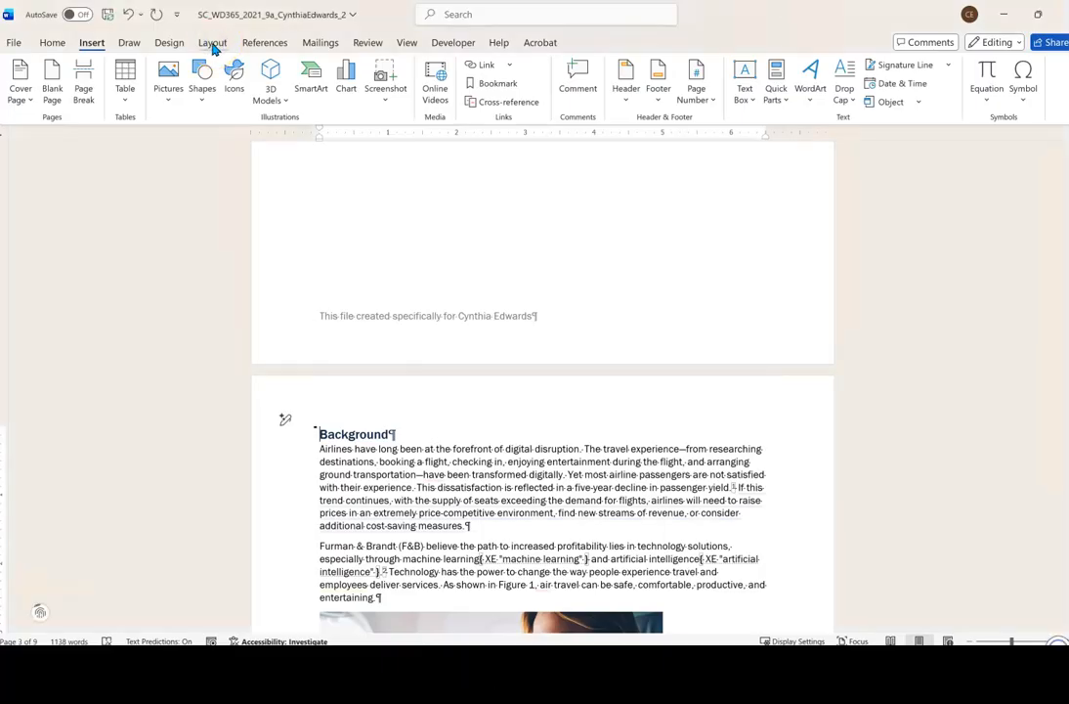
left_click(212, 43)
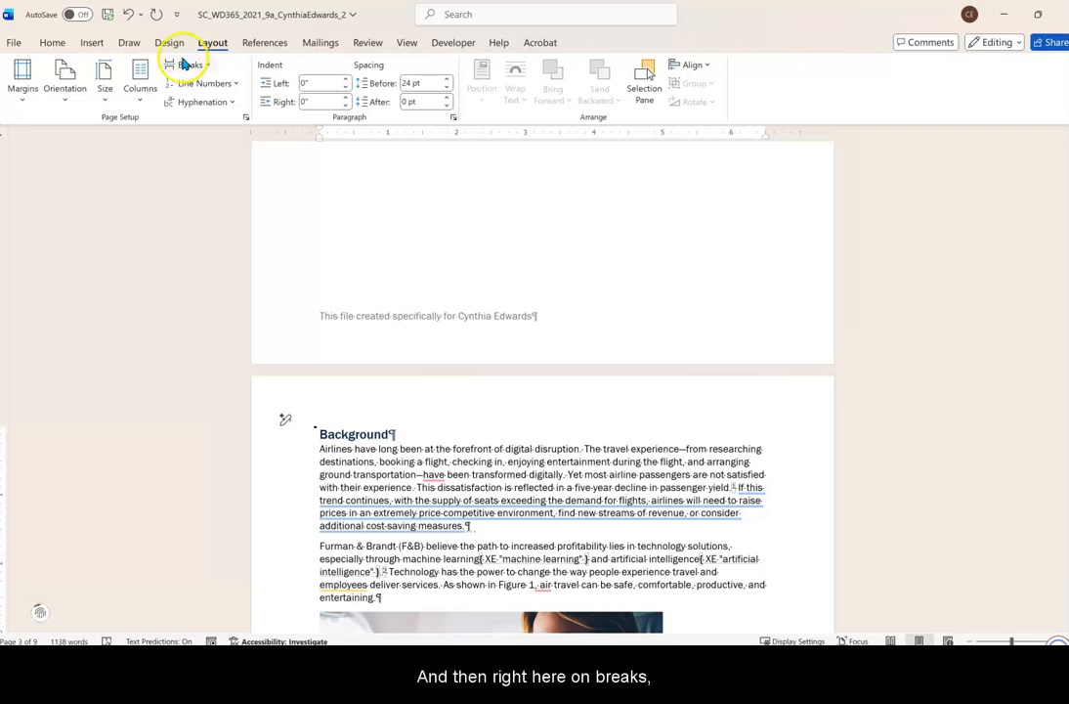
left_click(200, 64)
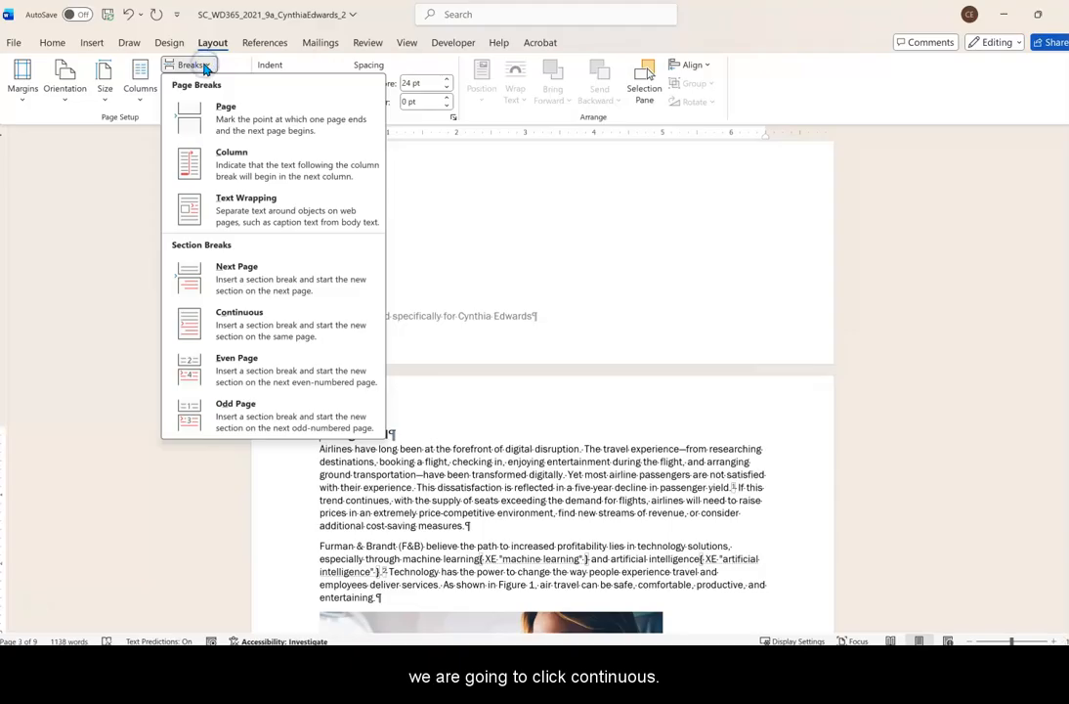
left_click(243, 326)
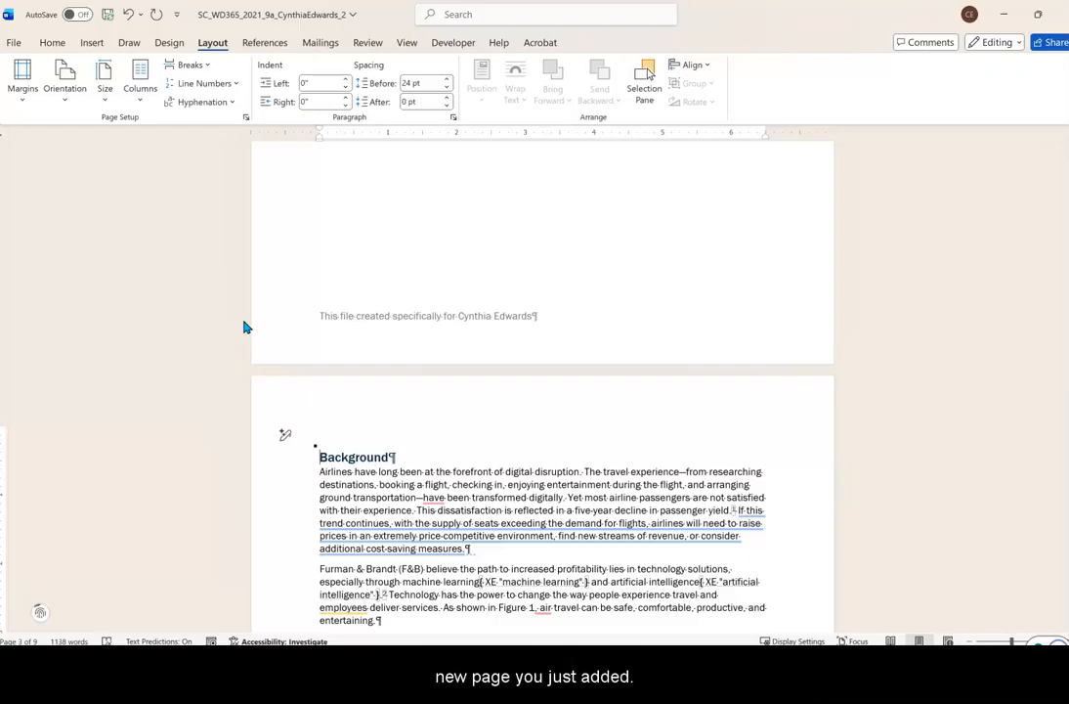
Insert a table of contents in the Automatic Table 2 style at the top of the new blank page.
left_click(365, 287)
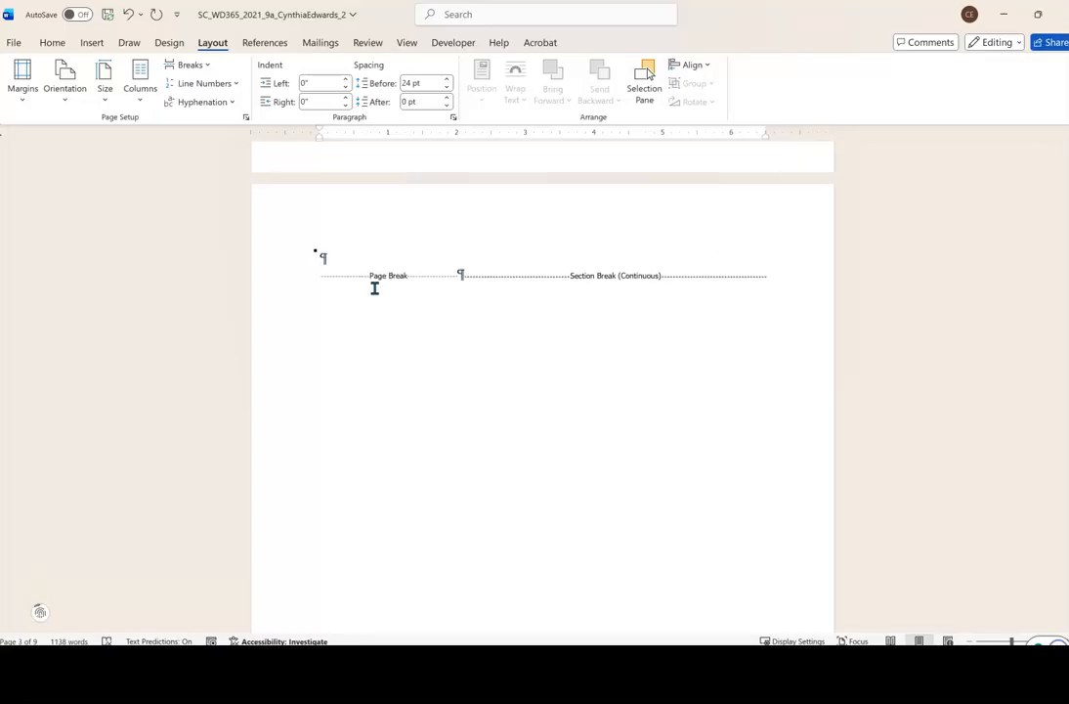
left_click(341, 270)
left_click(321, 270)
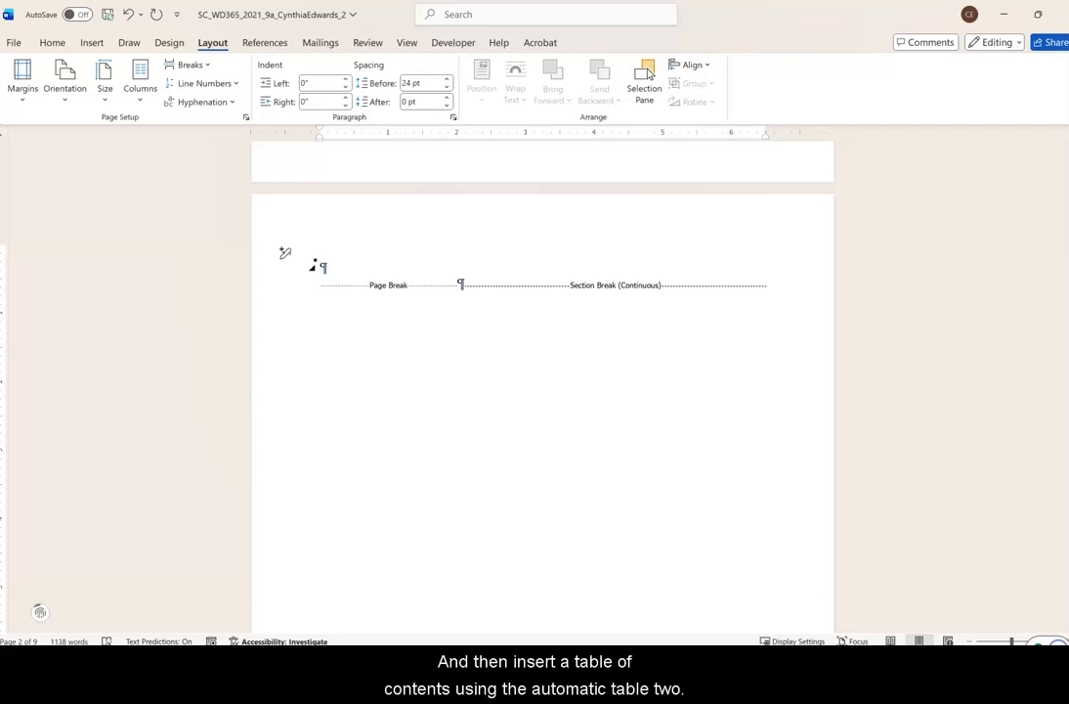
left_click(93, 44)
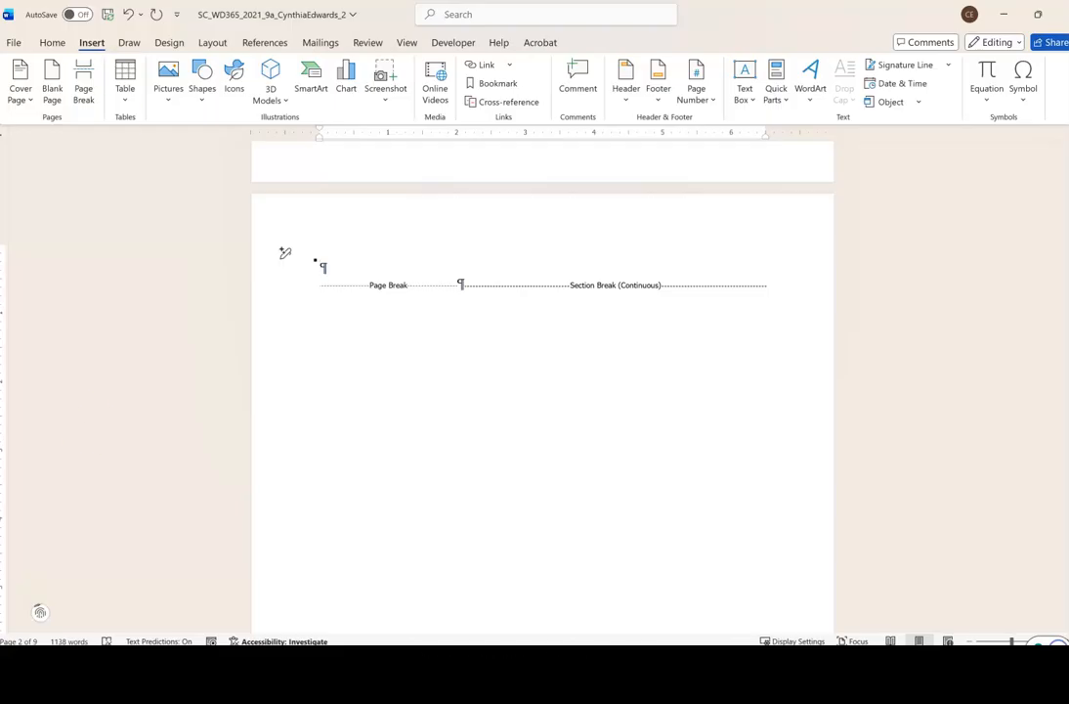
left_click(262, 43)
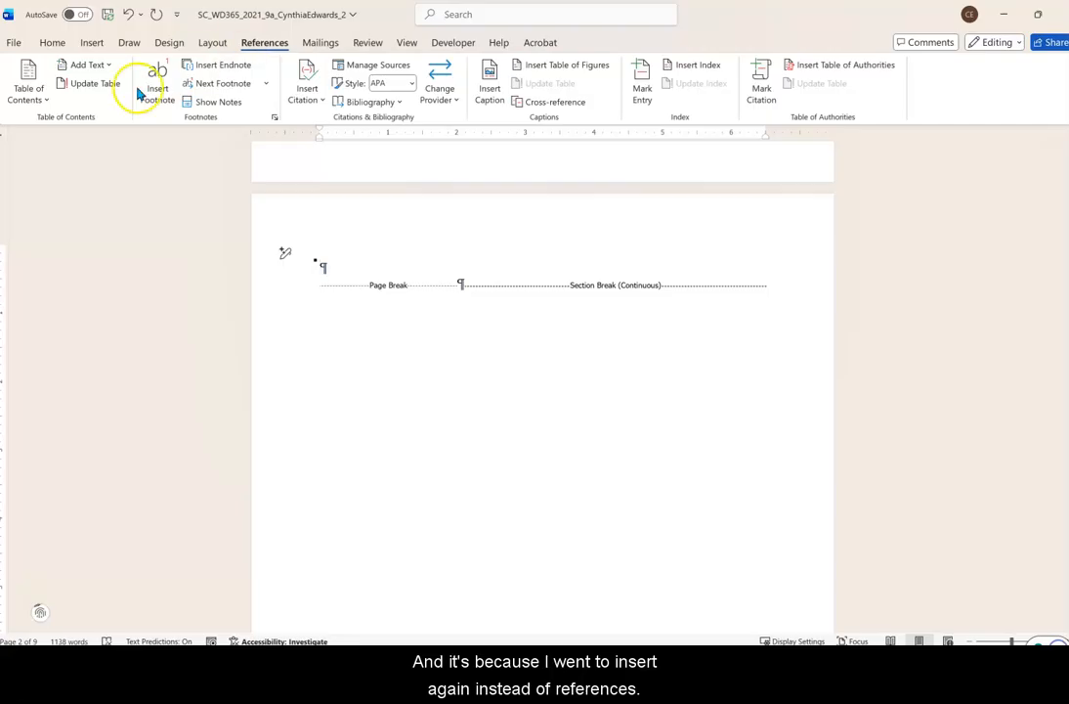
left_click(33, 99)
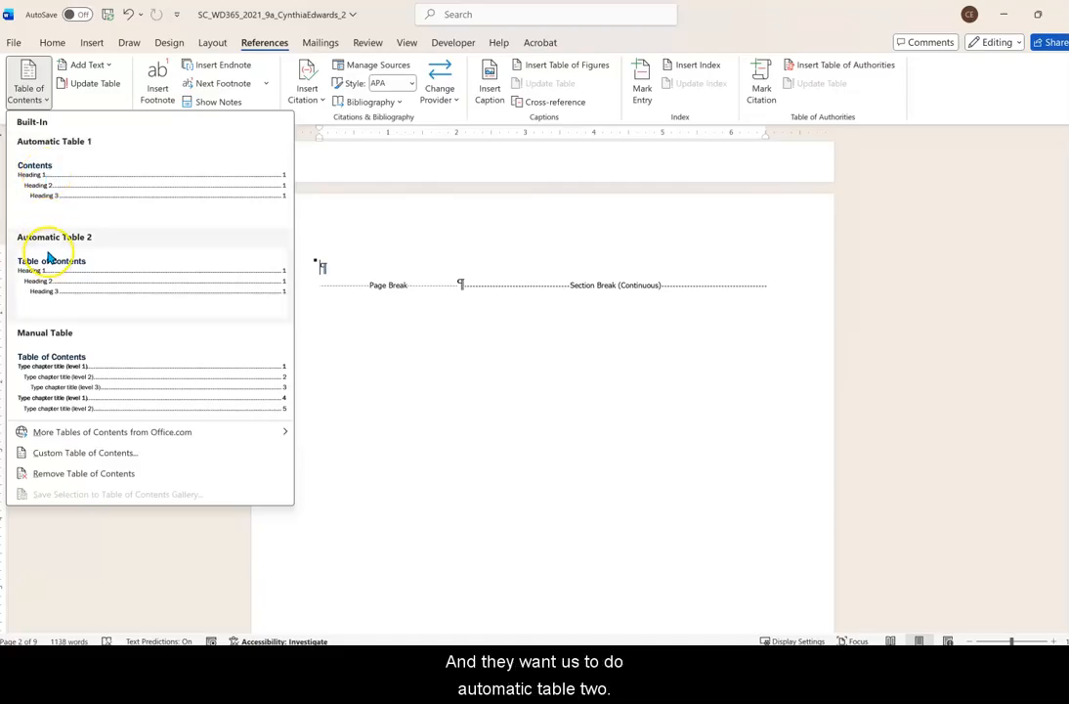
left_click(48, 256)
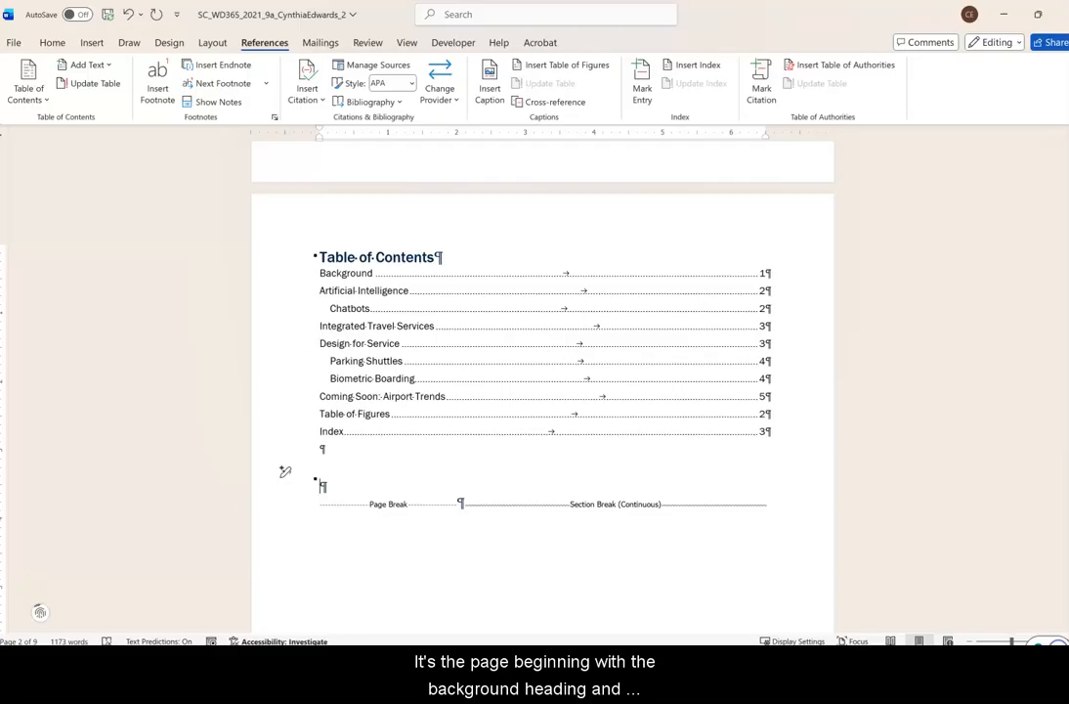
Insert the Slice 1 header on the page that begins with the Background heading and unlink it from the previous section.
left_click(604, 280)
scroll(425, 420, "down", 8)
scroll(424, 436, "down", 5)
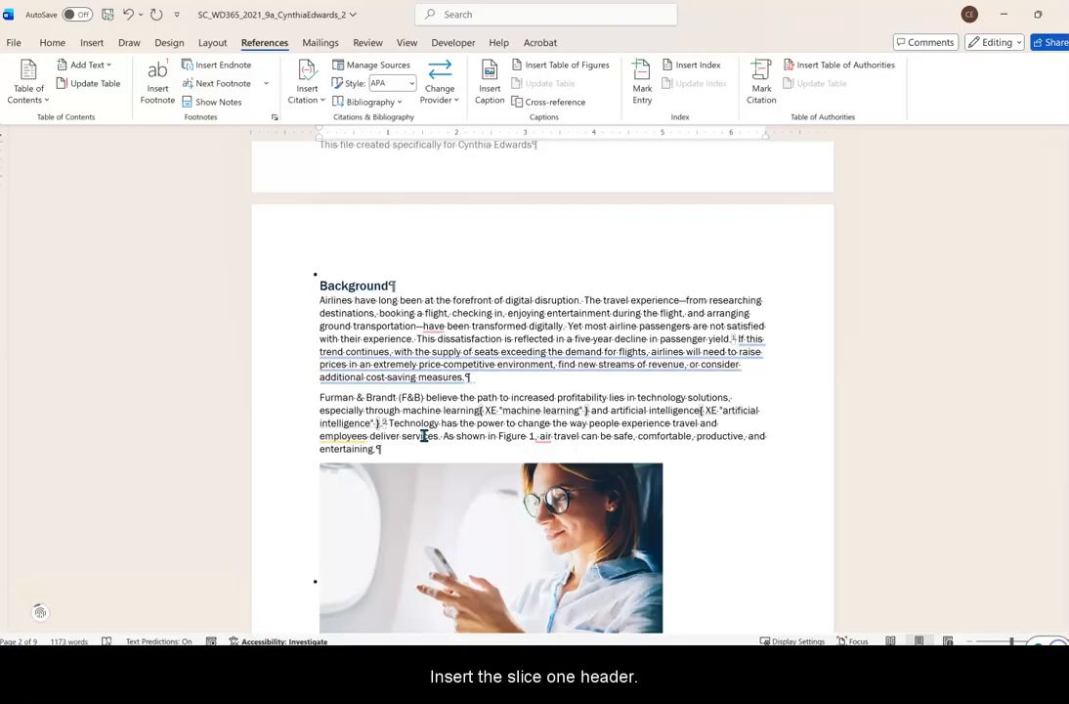
left_click(327, 239)
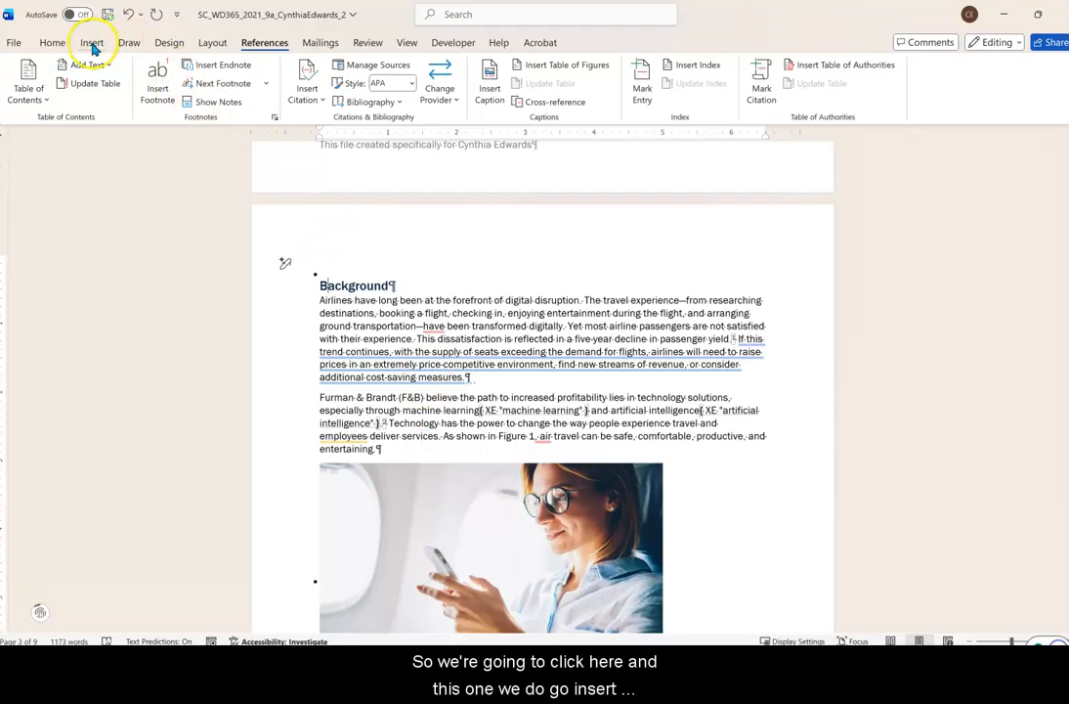
left_click(92, 44)
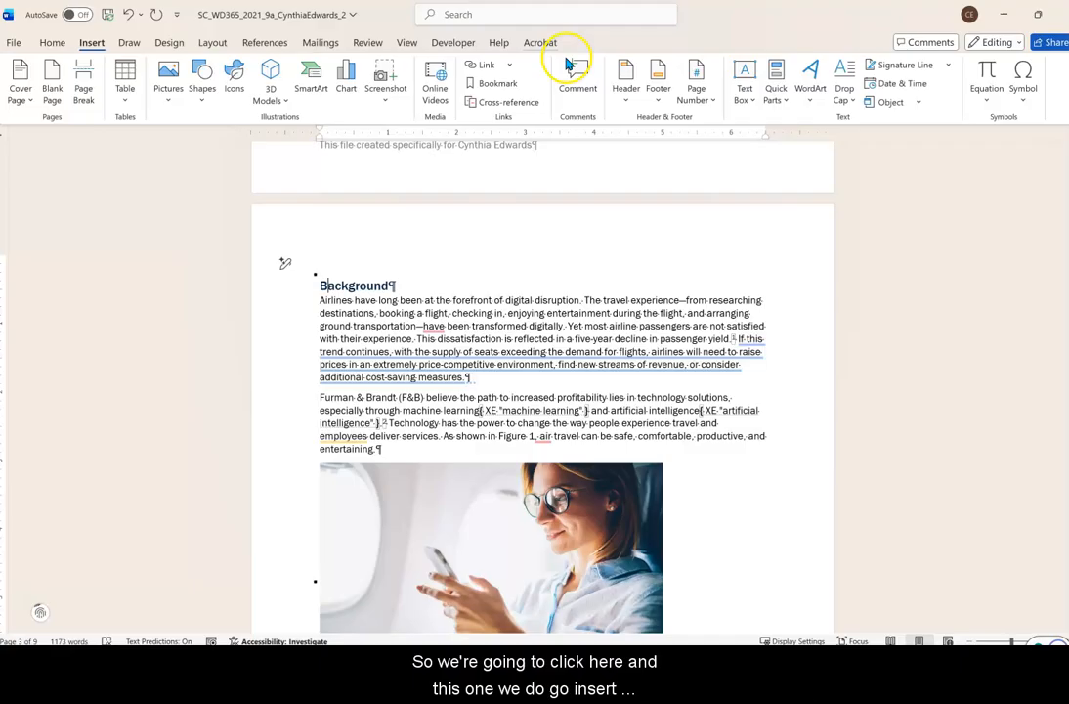
left_click(627, 96)
scroll(739, 323, "down", 10)
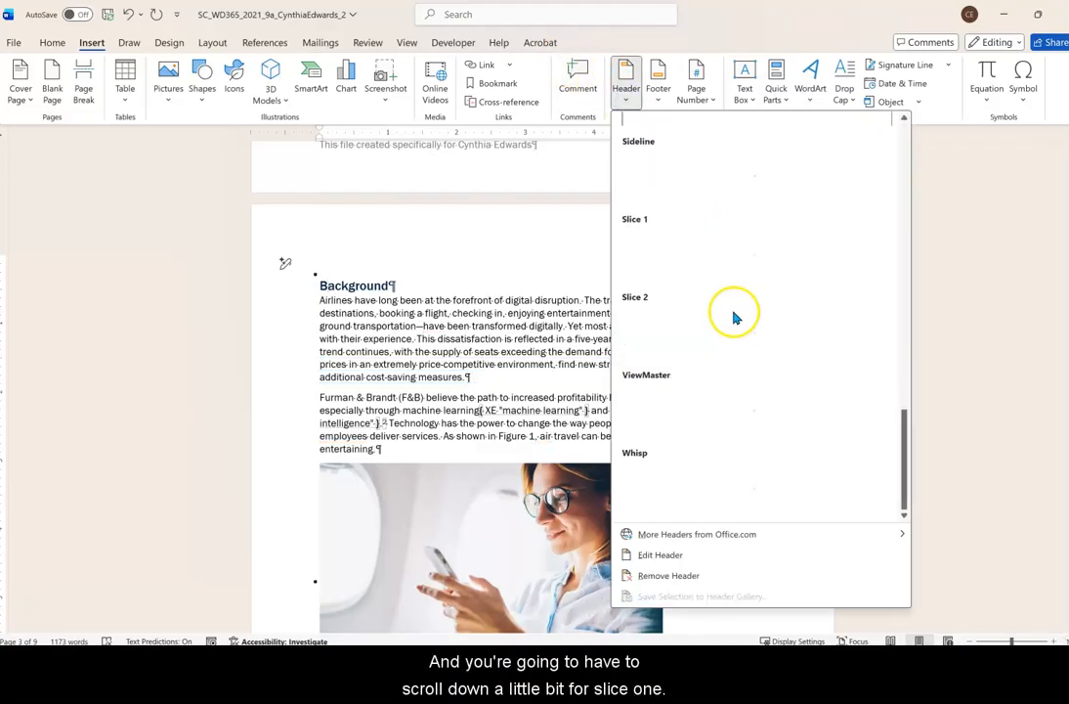
left_click(678, 248)
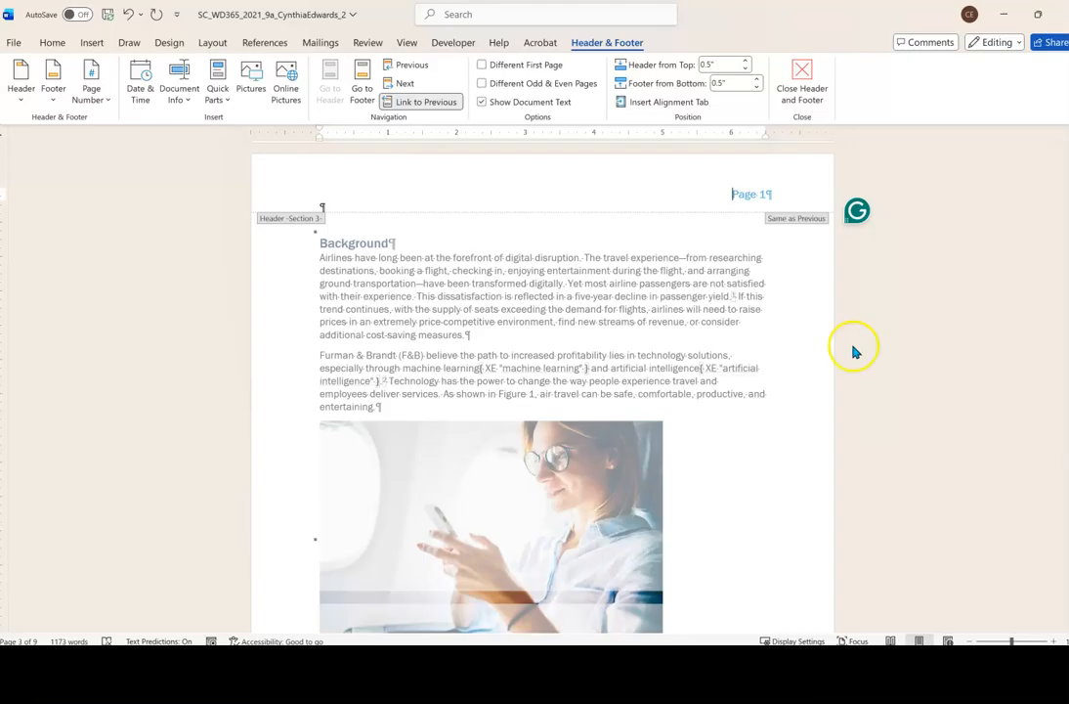
left_click(427, 102)
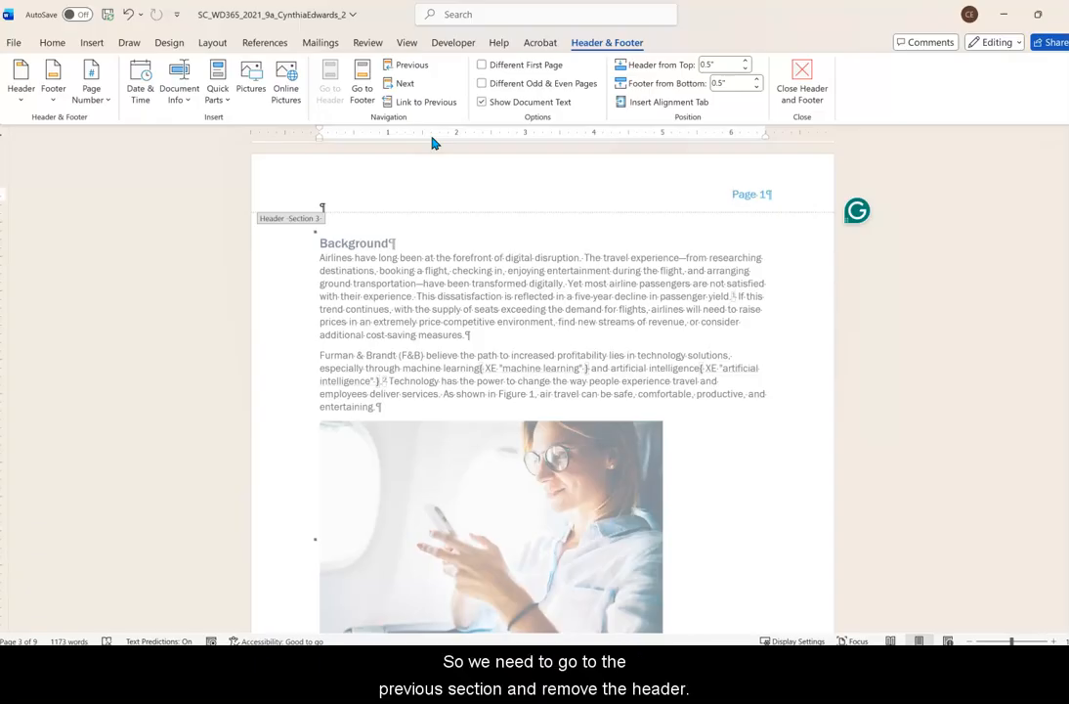
Remove the header from the Table of Contents section and close header and footer editing.
left_click(439, 147)
scroll(438, 182, "up", 6)
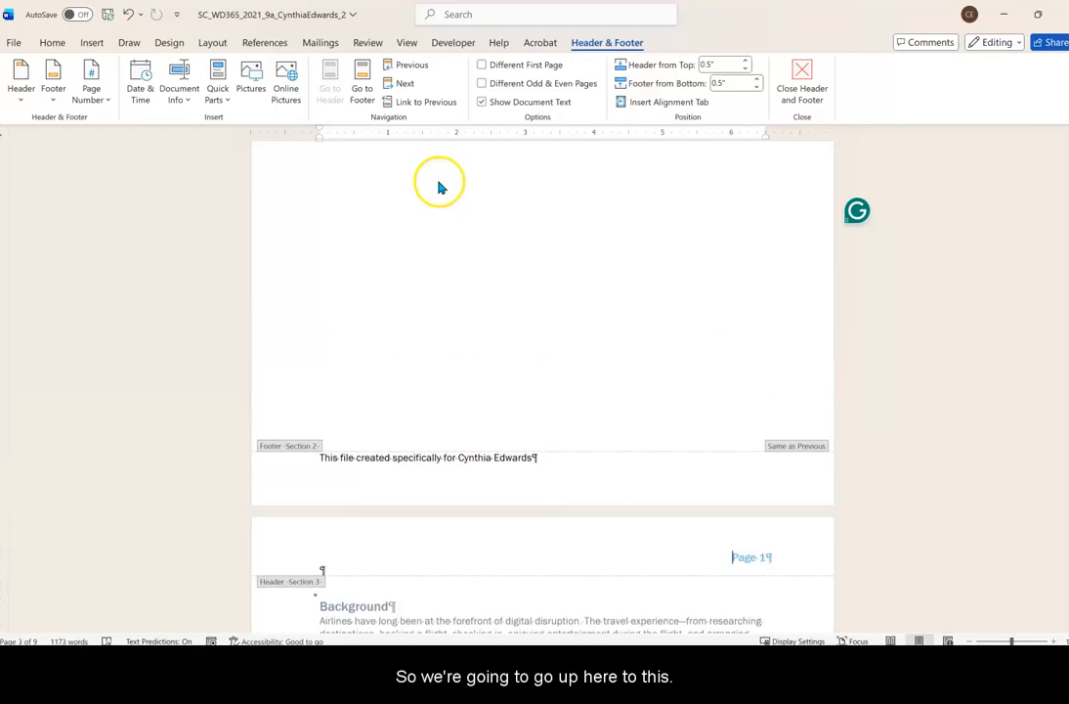
scroll(437, 186, "up", 5)
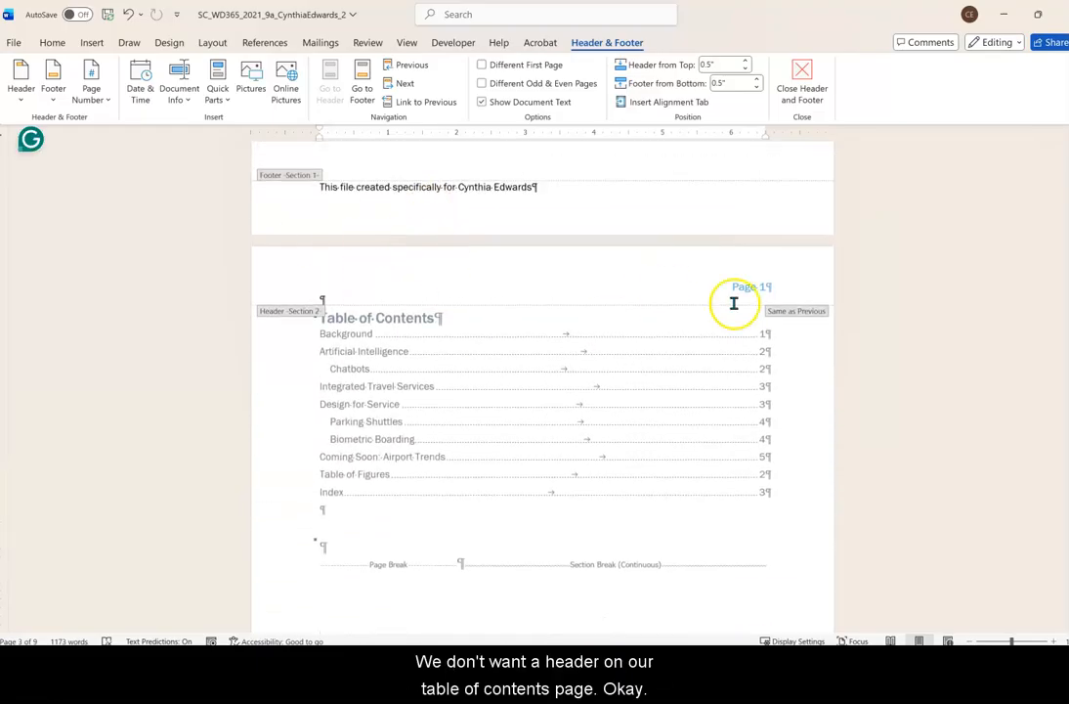
left_click(527, 283)
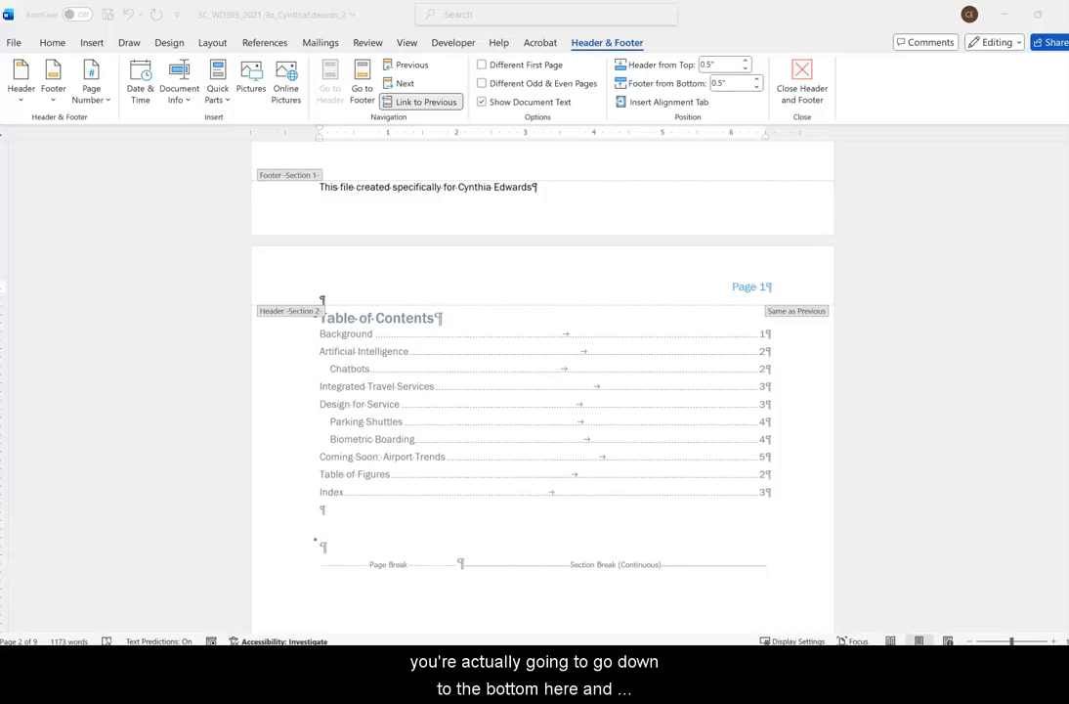
left_click(715, 285)
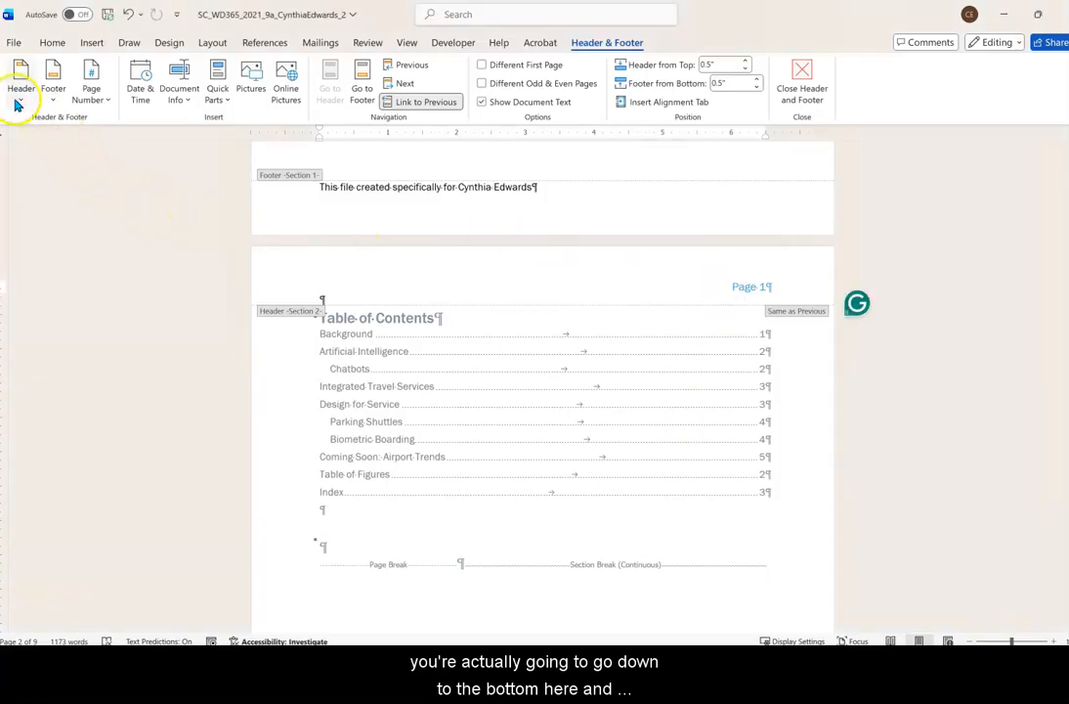
left_click(18, 100)
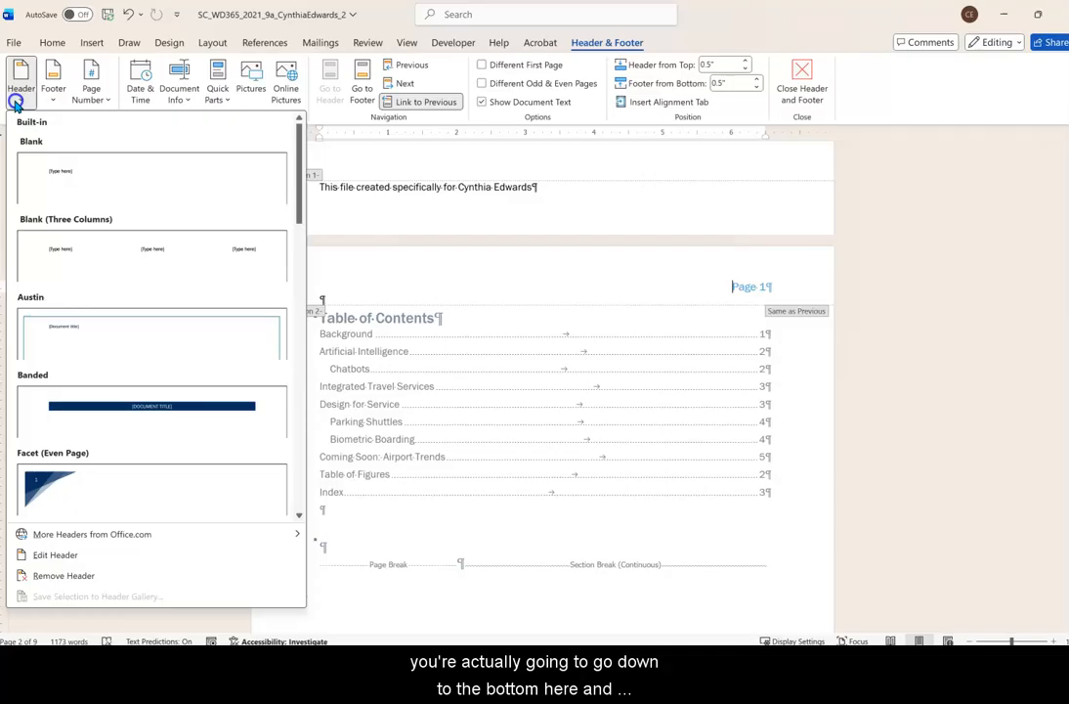
left_click(65, 575)
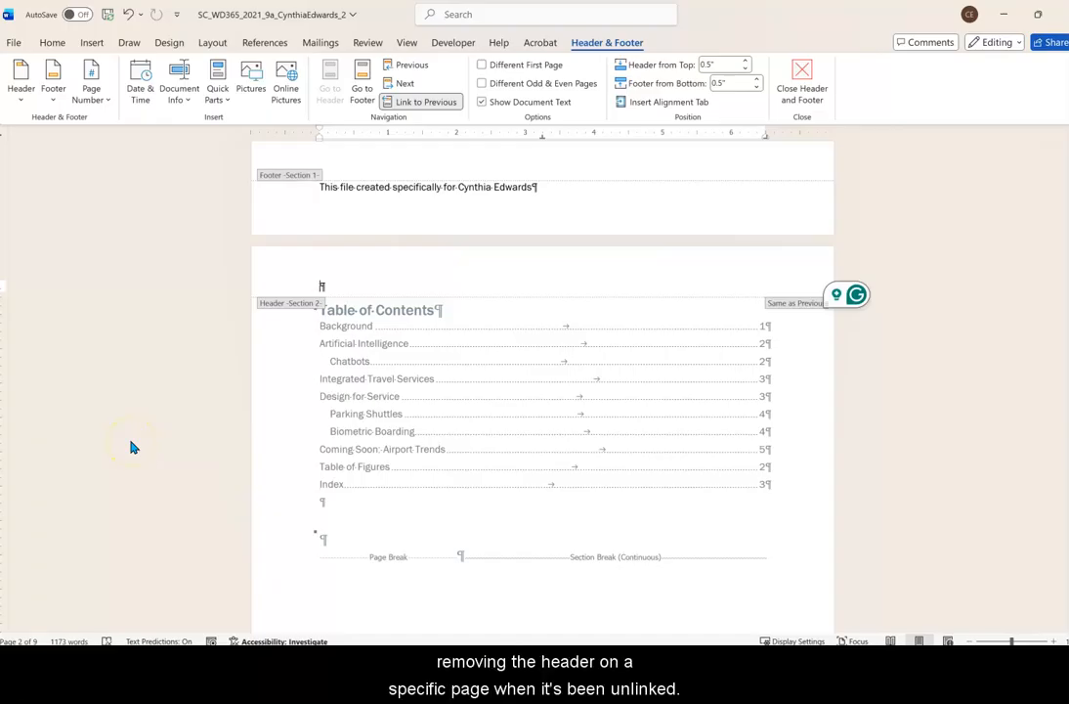
left_click(804, 76)
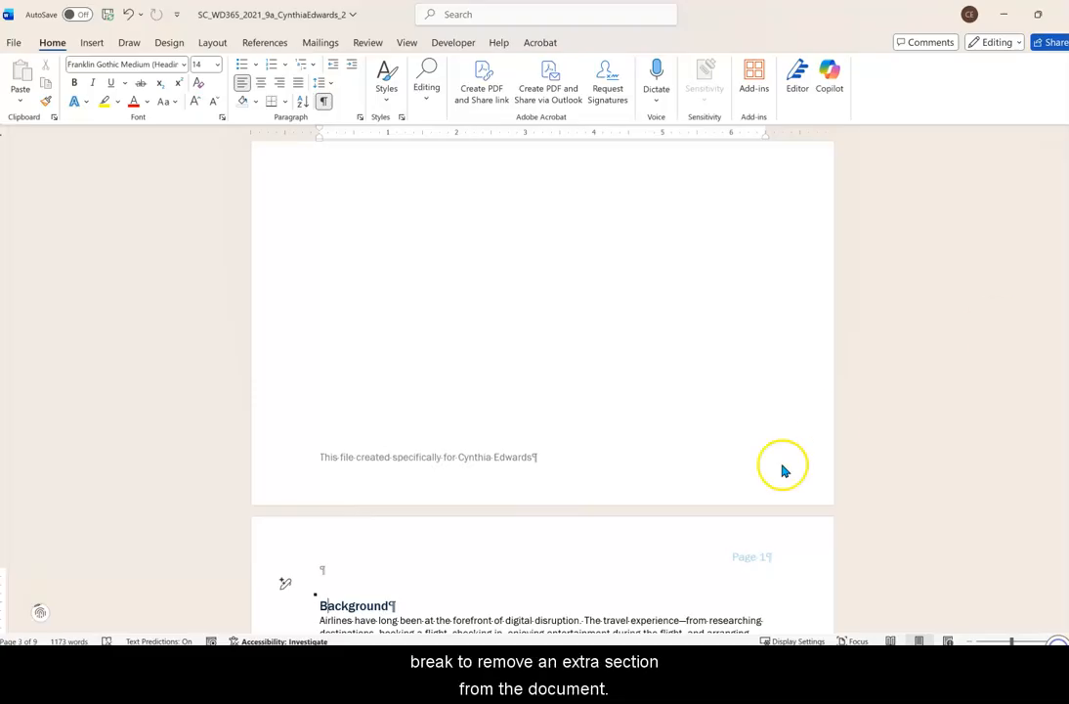
Delete the Next Page section break below the Figure 5 caption to remove the extra section.
scroll(530, 369, "down", 8)
scroll(534, 370, "down", 17)
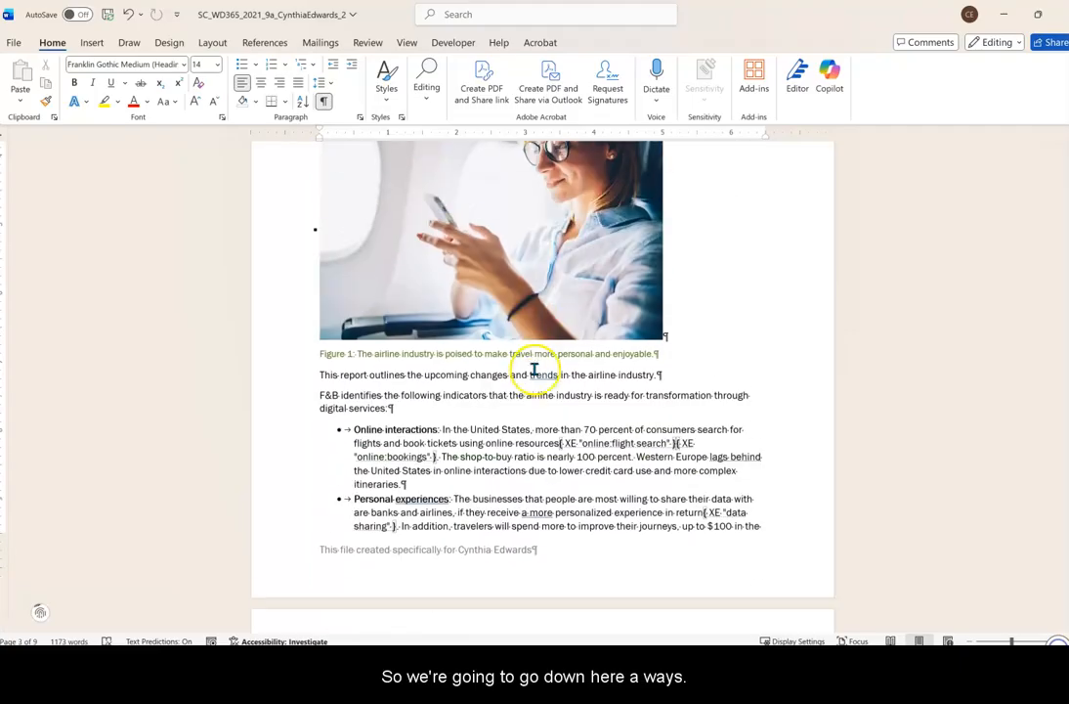
scroll(535, 369, "down", 20)
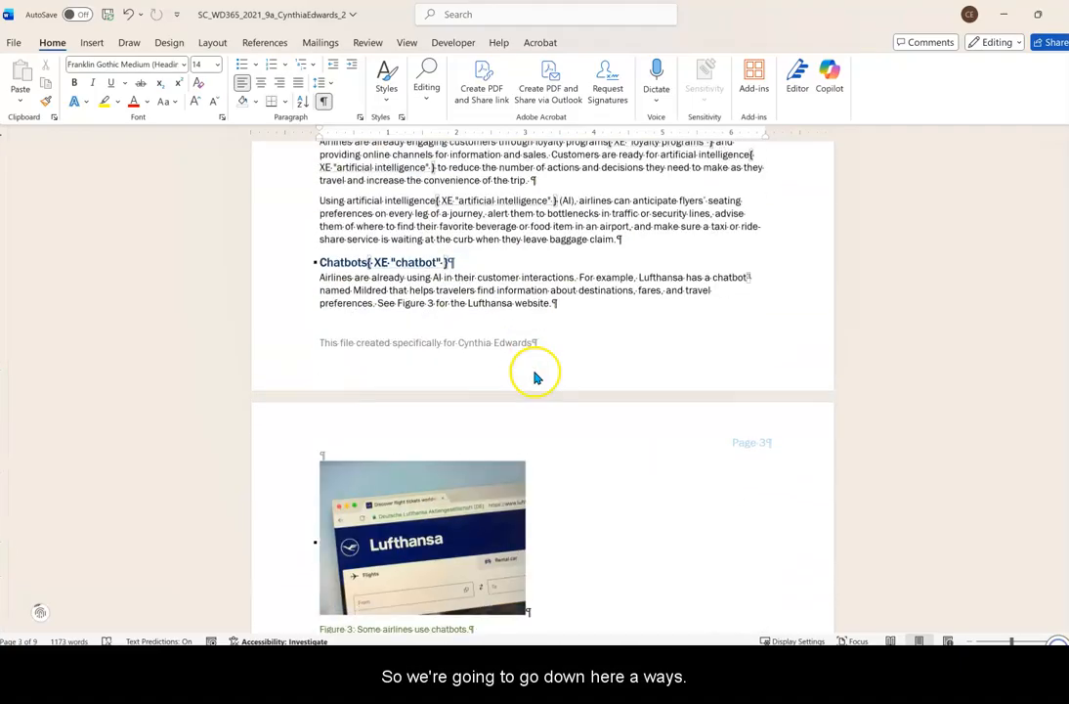
scroll(534, 372, "down", 18)
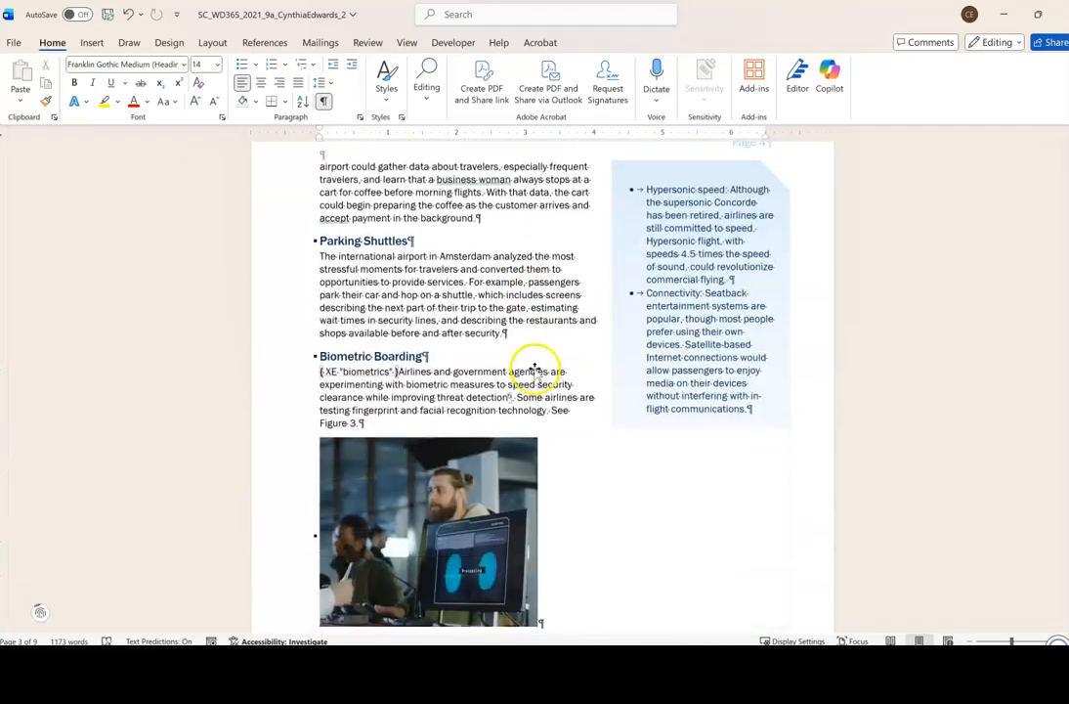
scroll(535, 370, "down", 6)
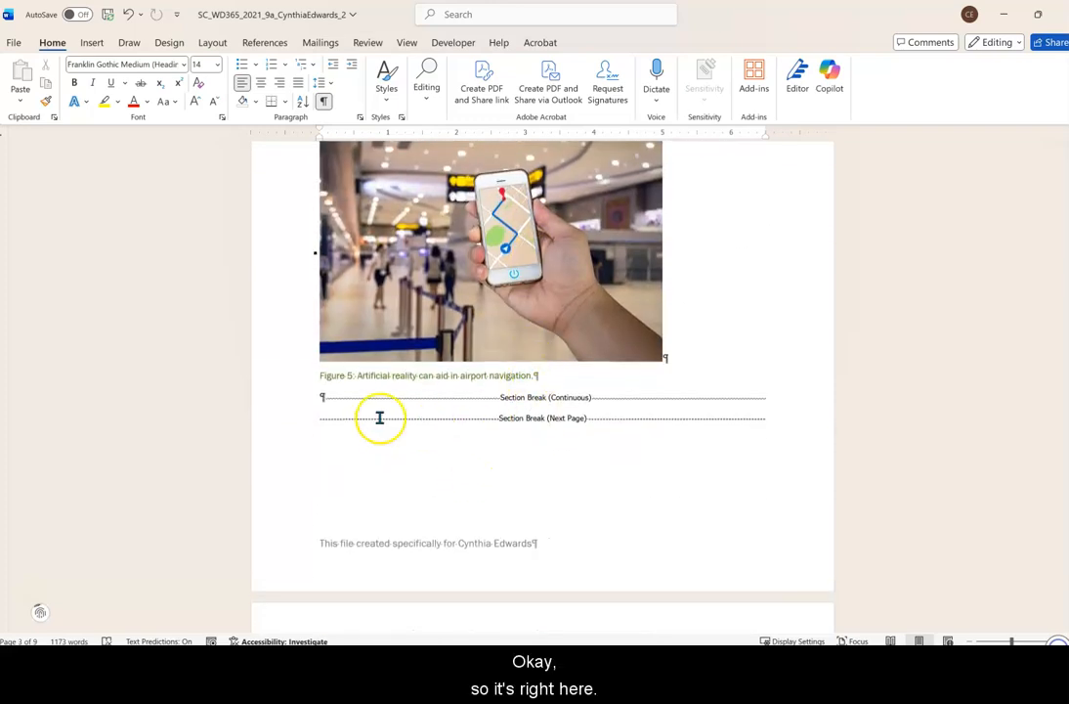
left_click(318, 425)
left_click(320, 420)
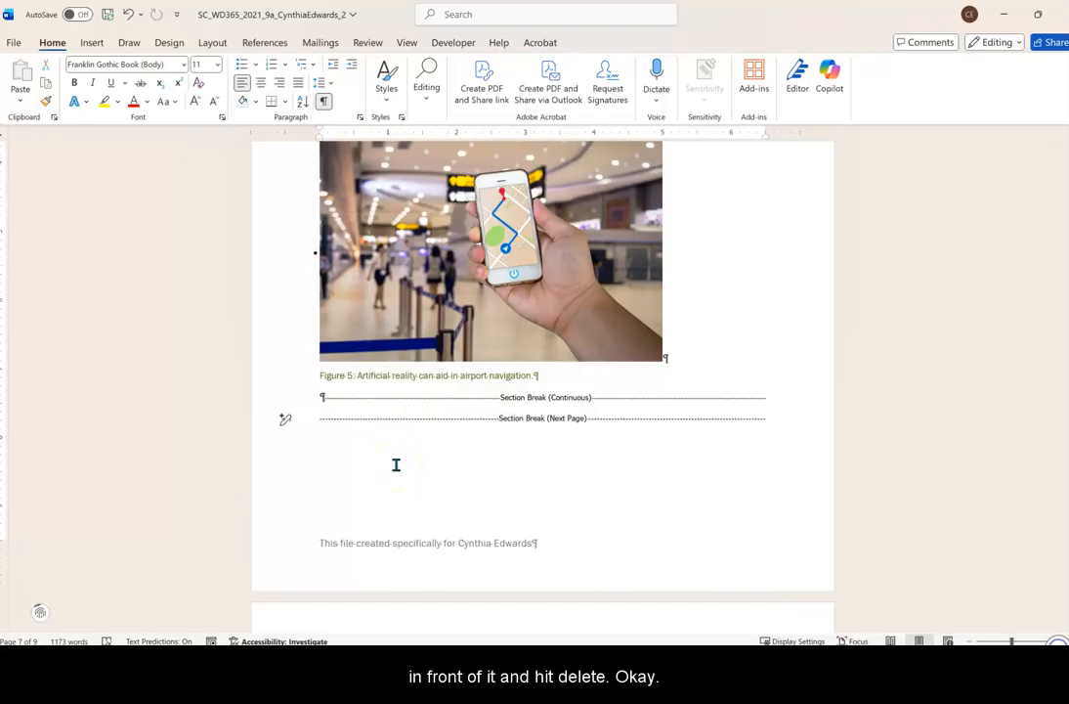
key("Delete")
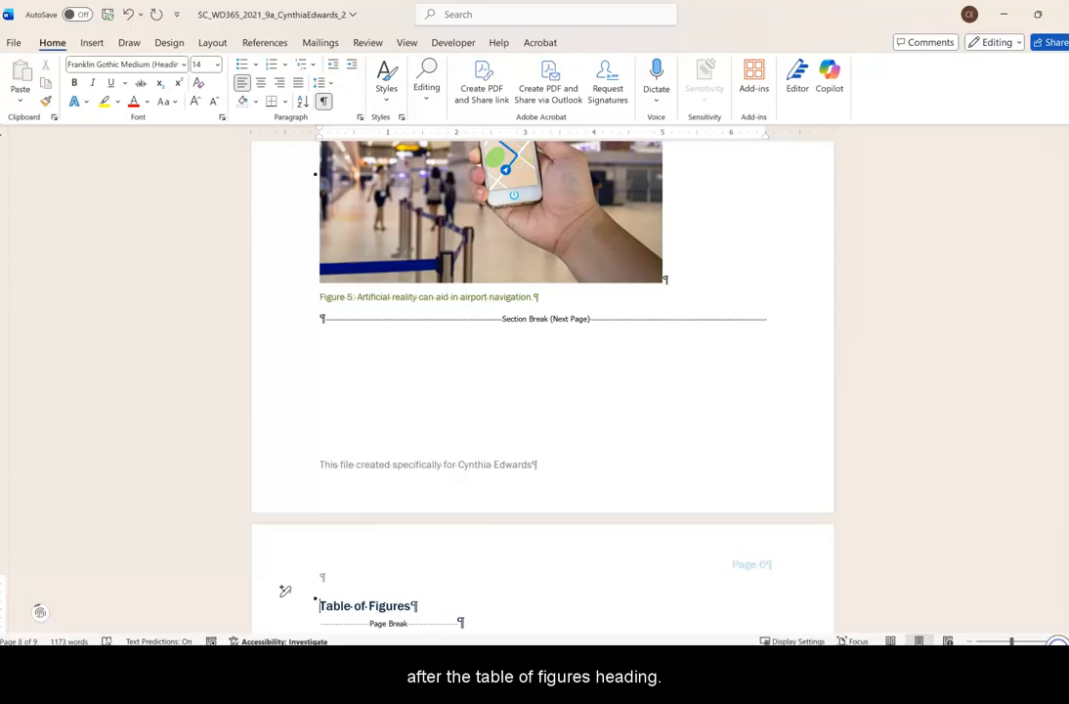
Add a blank paragraph after the Table of Figures heading and insert a table of figures there with the default settings.
scroll(668, 475, "down", 3)
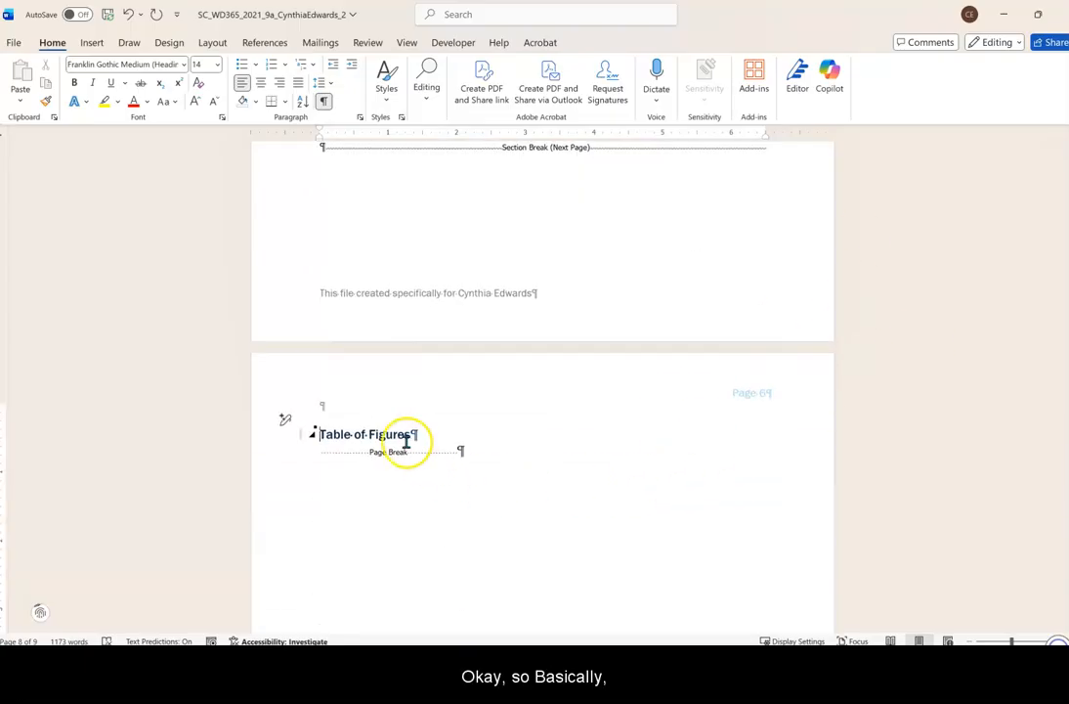
left_click(445, 437)
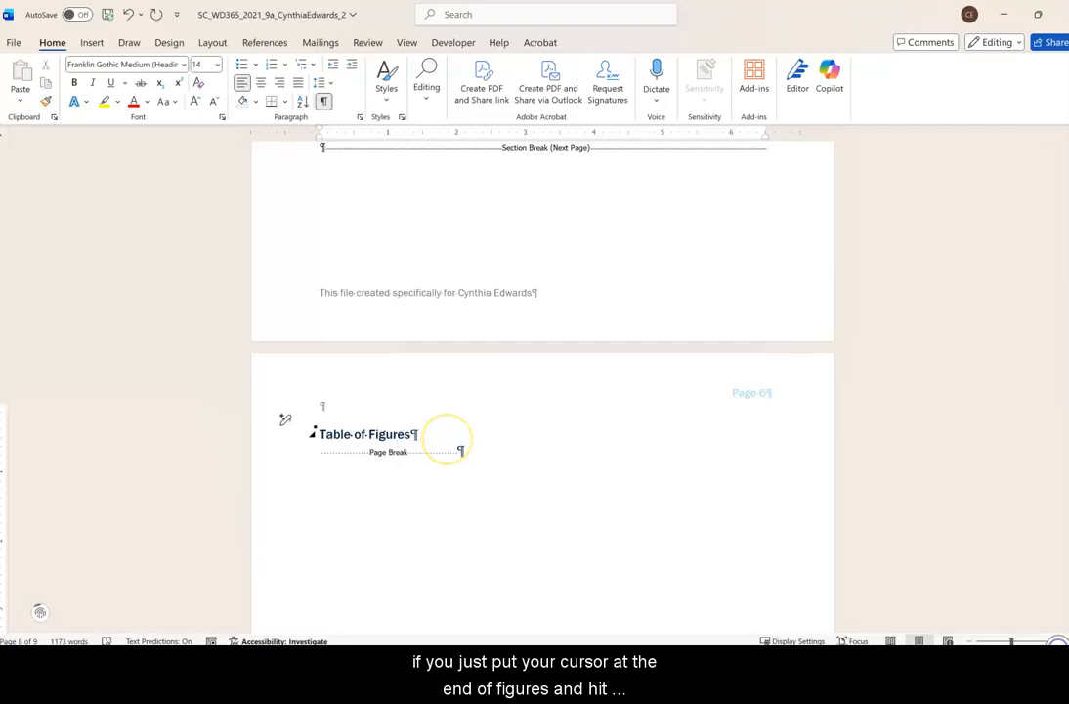
key("Return")
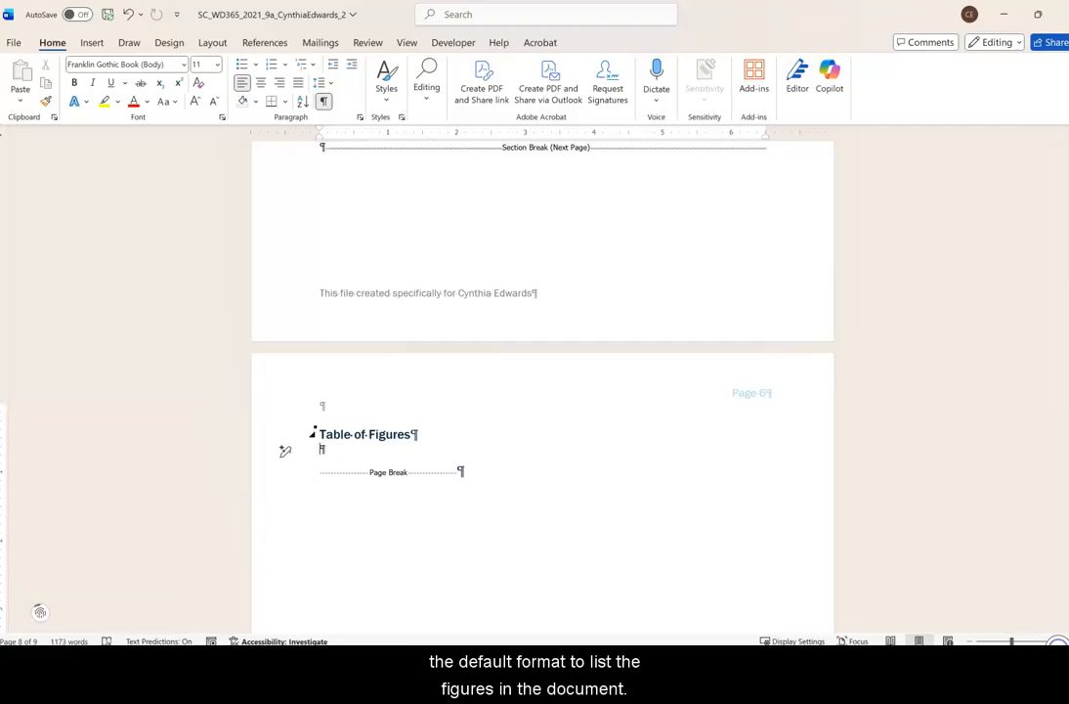
left_click(264, 43)
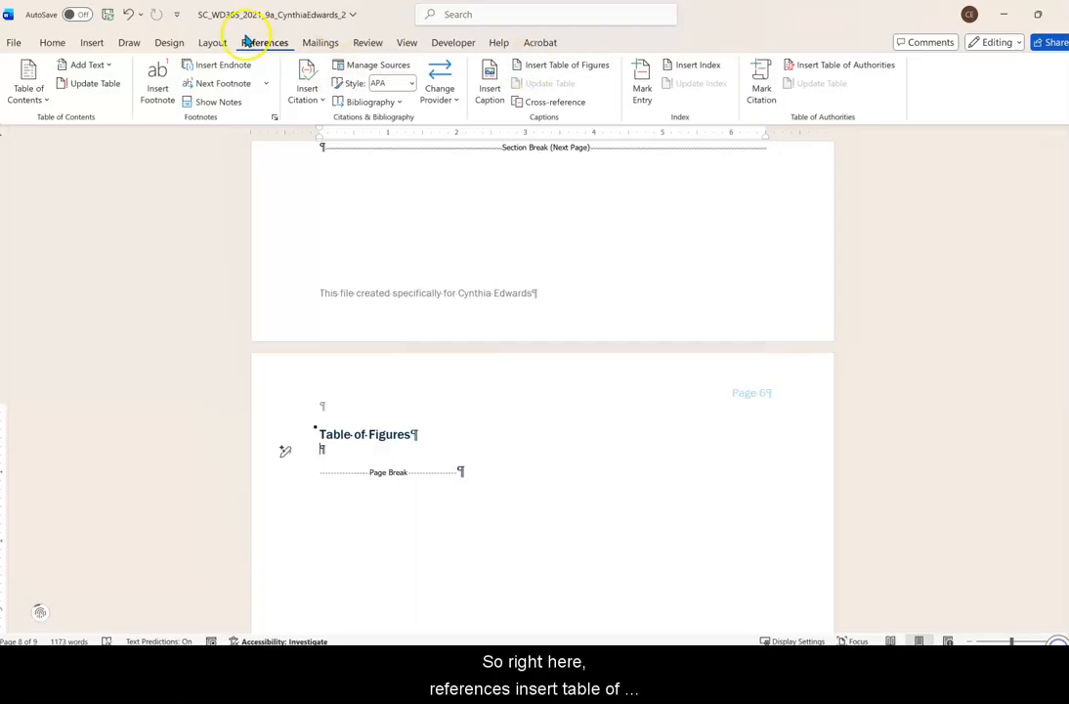
left_click(536, 68)
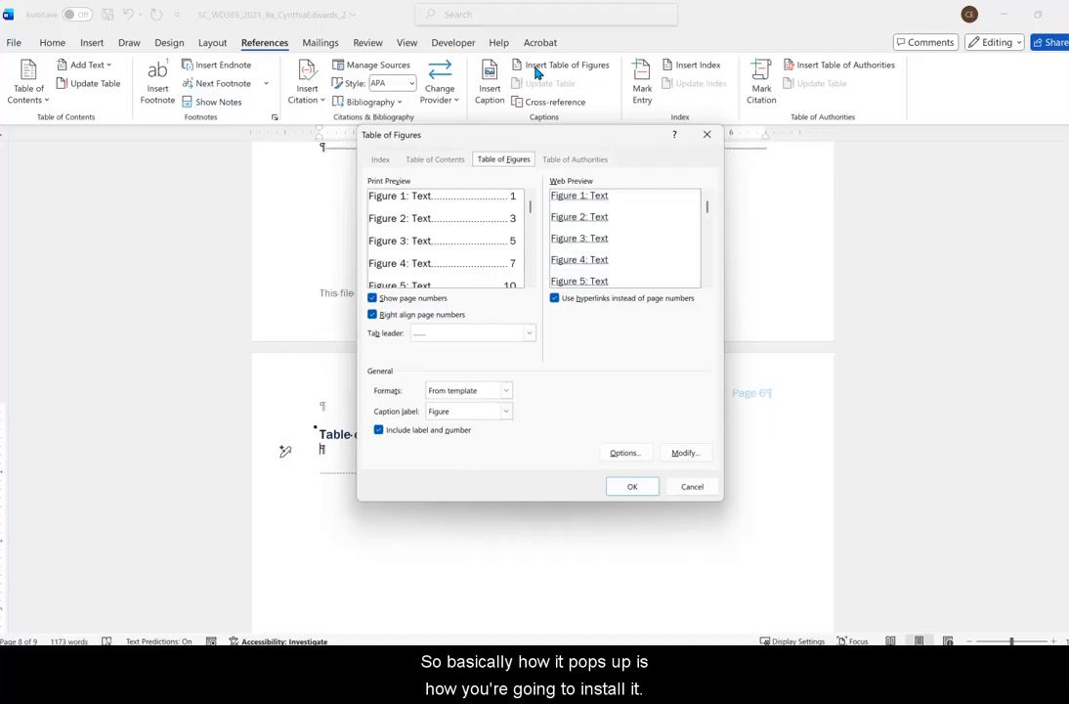
left_click(626, 485)
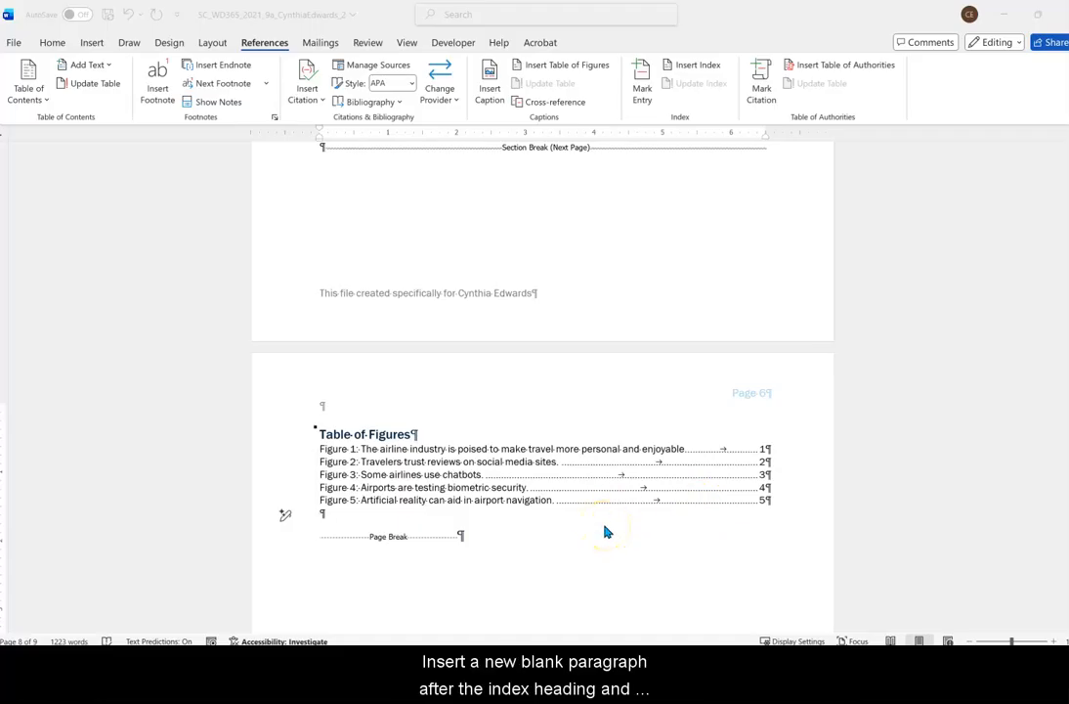
Add a blank paragraph after the Index heading and insert a two-column indented index there using the default format.
scroll(606, 533, "down", 12)
scroll(630, 534, "down", 3)
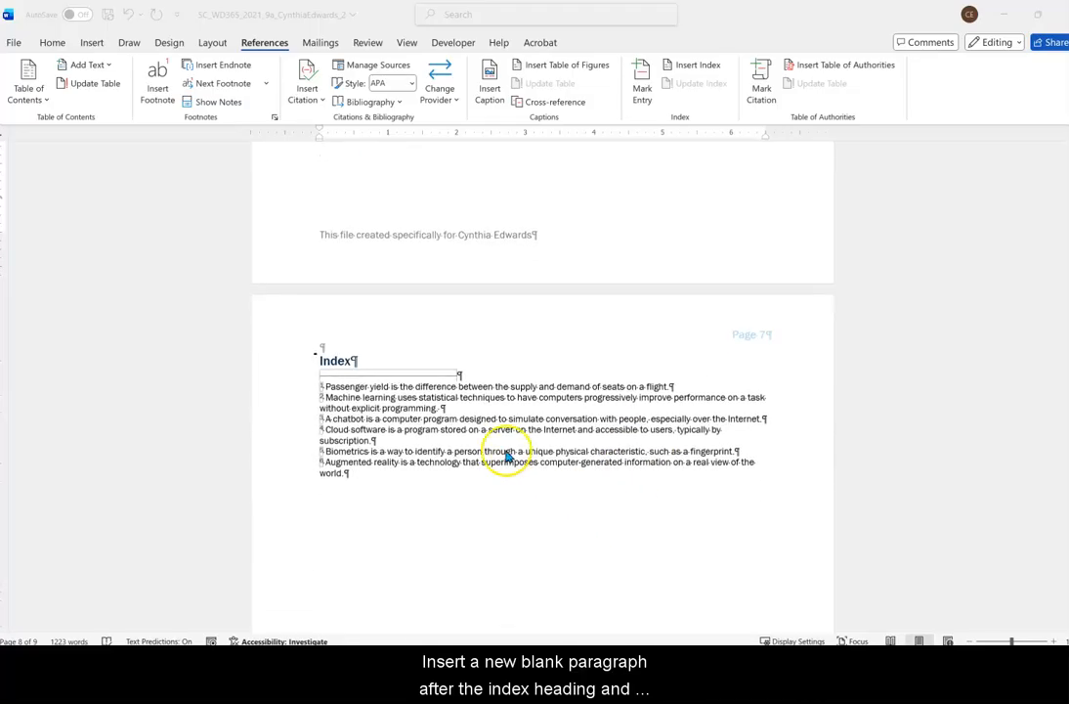
left_click(353, 361)
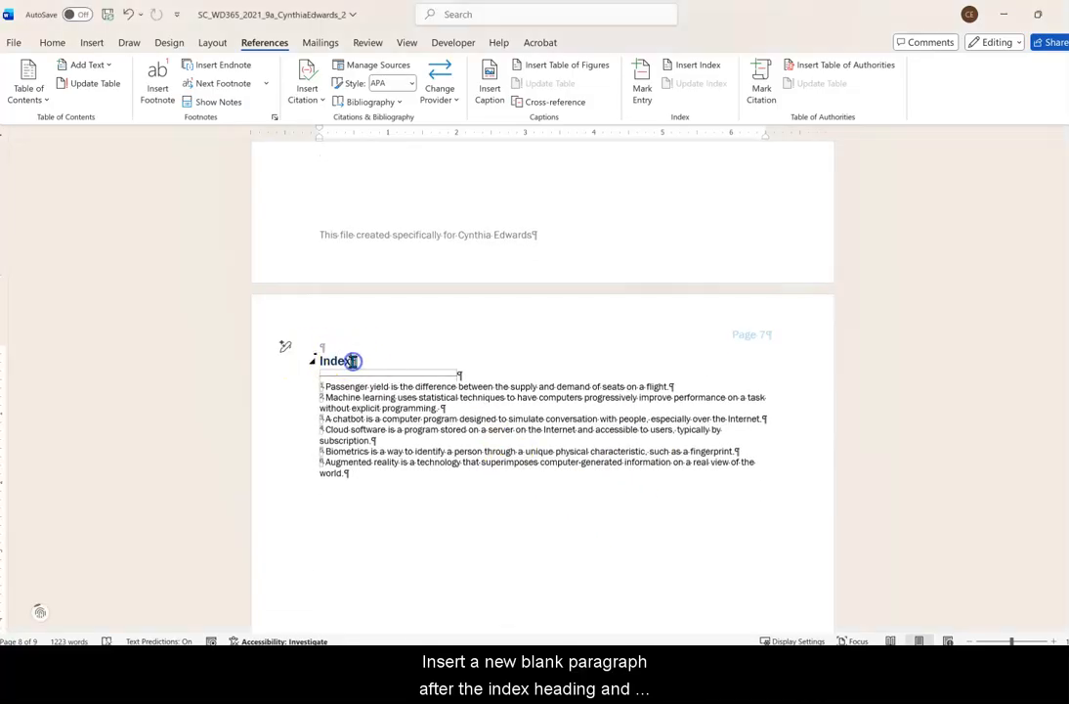
key("Return")
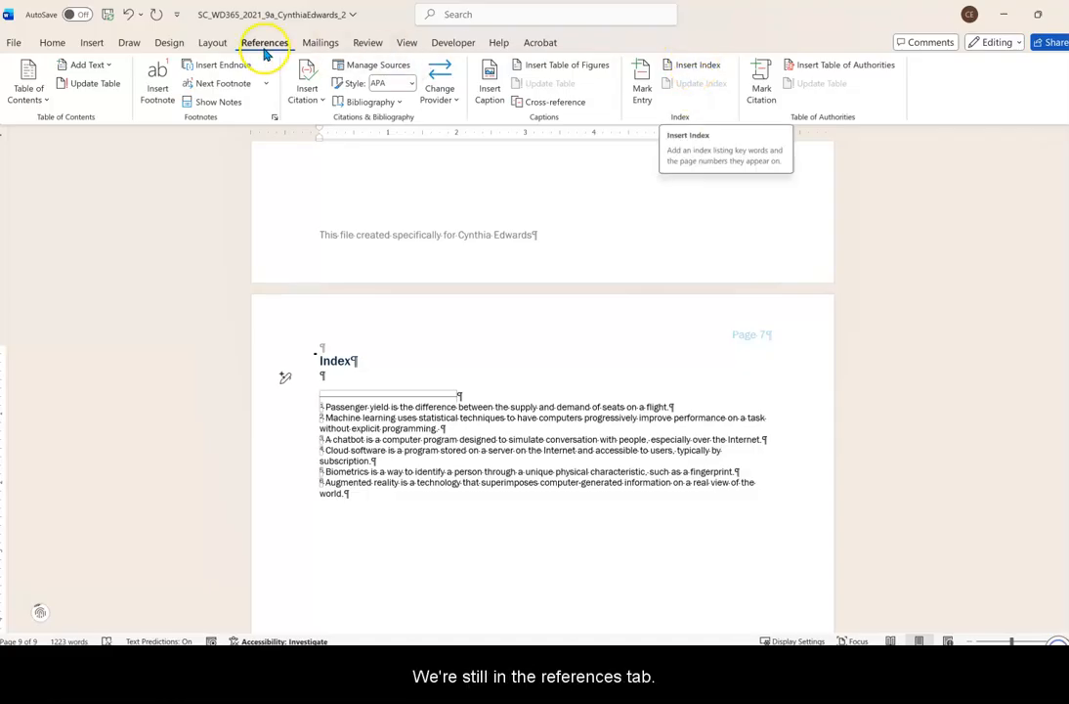
left_click(696, 69)
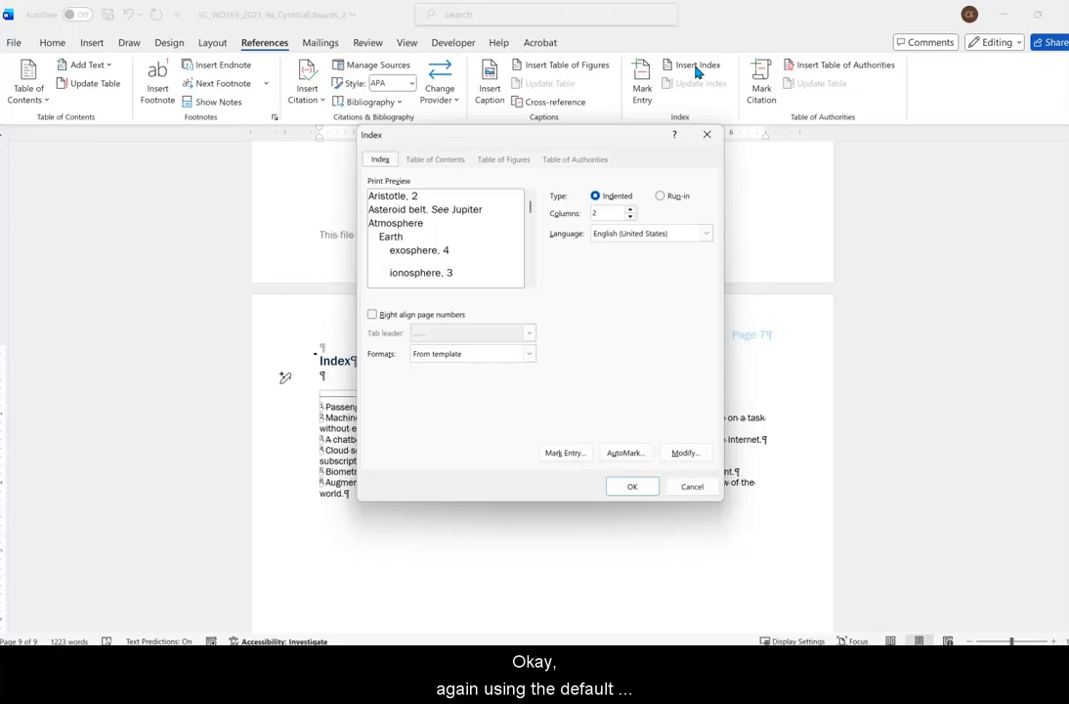
left_click(632, 487)
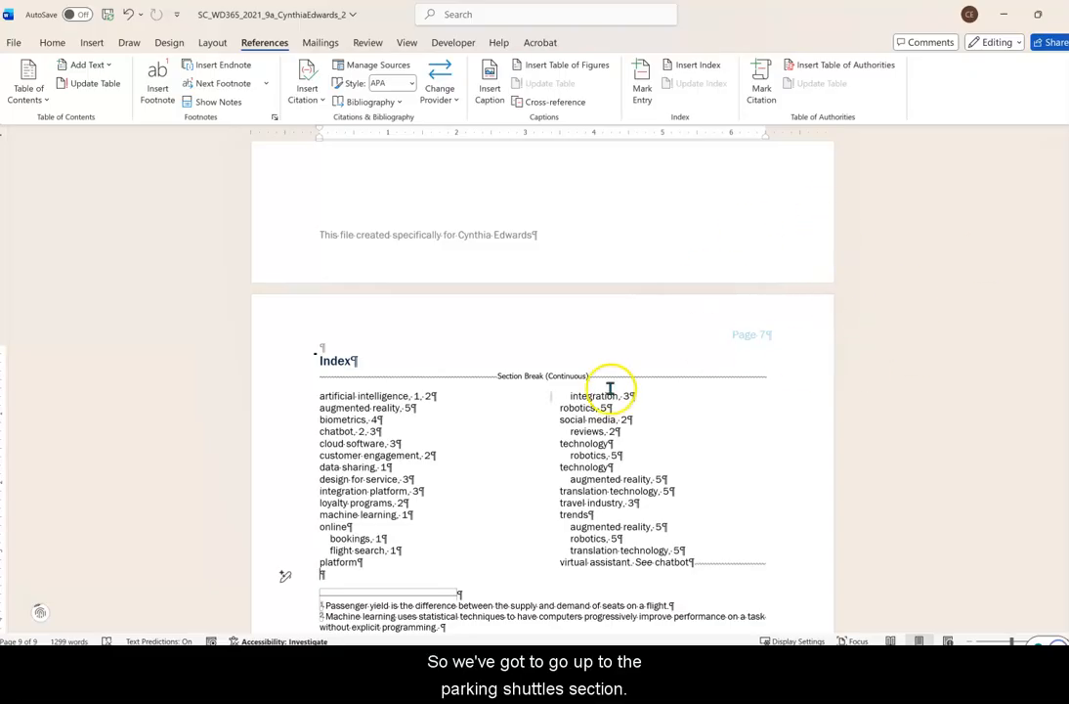
Mark an index entry before the final period of the Parking Shuttles paragraph with main entry "technology" and subentry "parking".
scroll(632, 351, "up", 4)
scroll(632, 351, "up", 10)
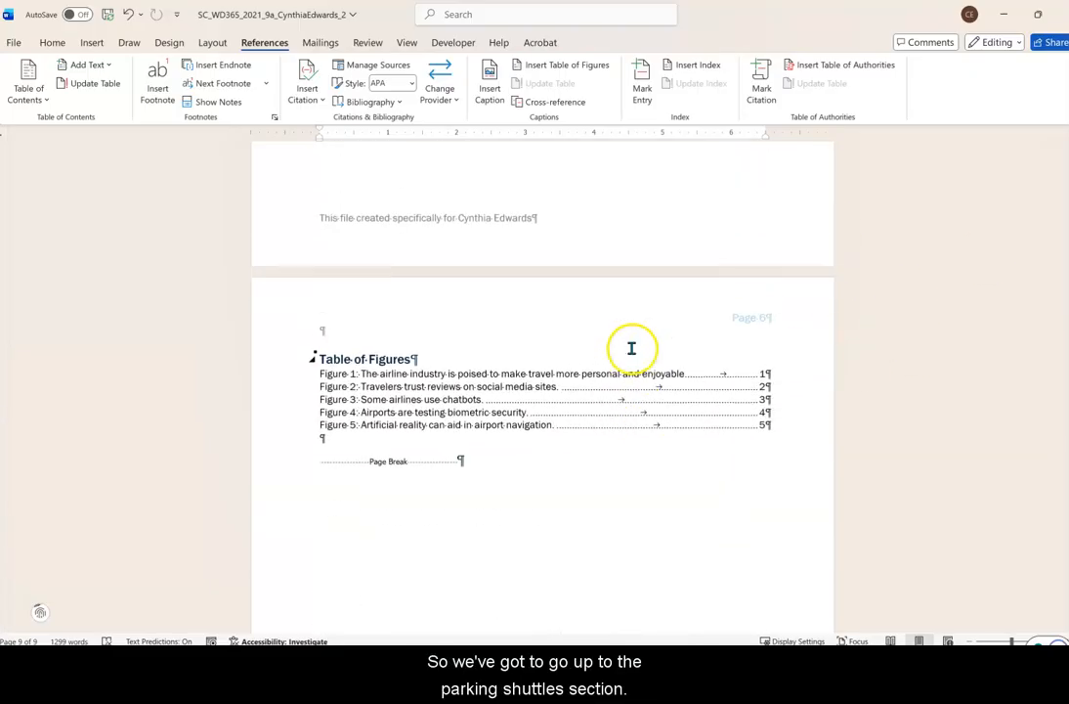
scroll(632, 351, "up", 10)
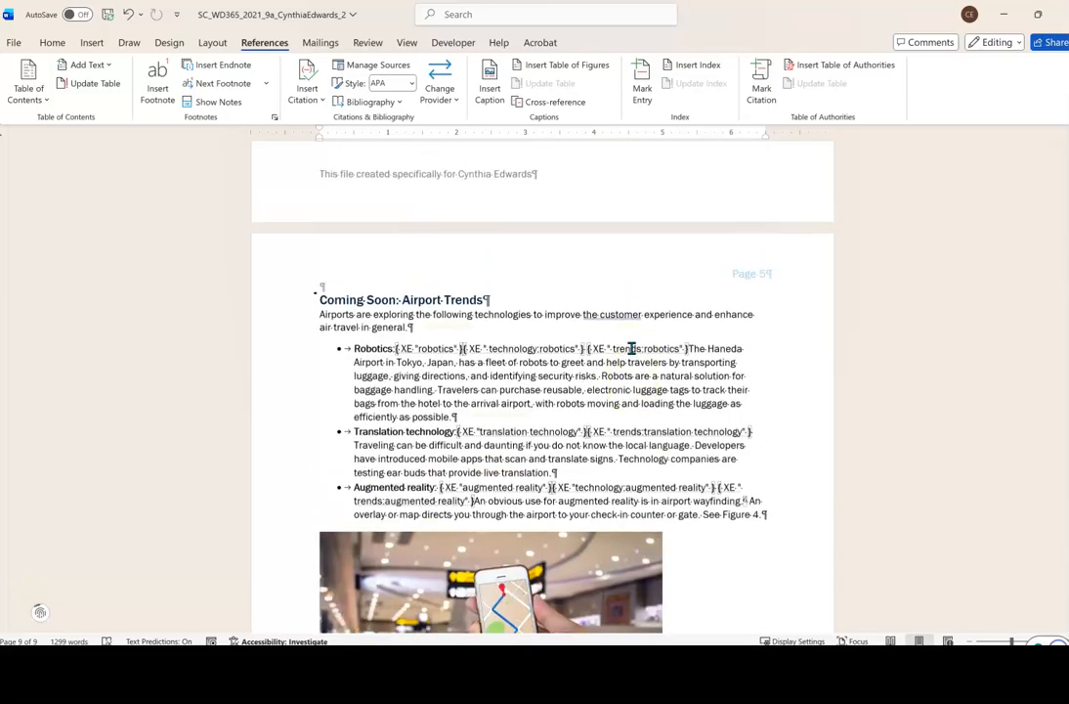
scroll(631, 350, "up", 4)
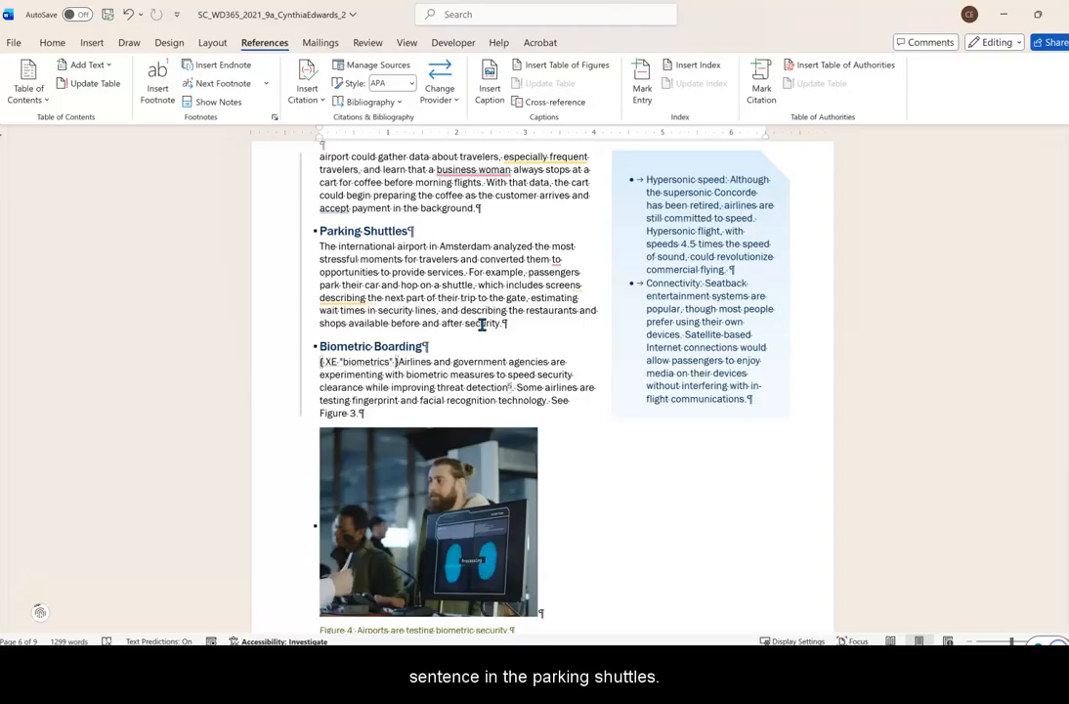
left_click(502, 324)
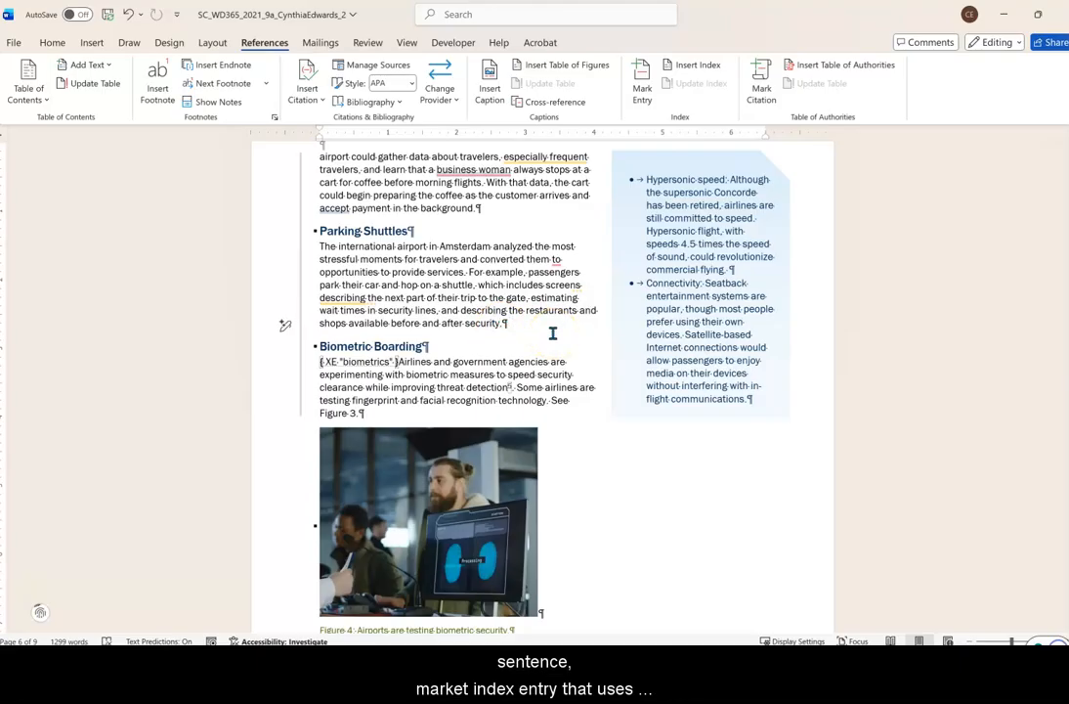
left_click(641, 93)
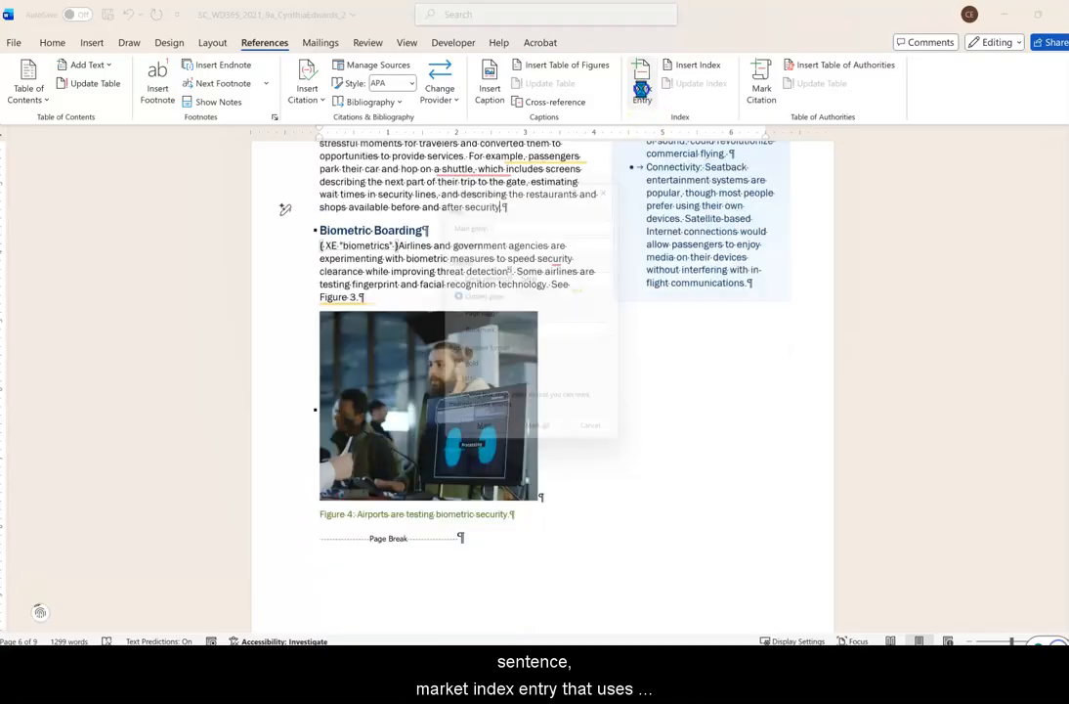
type("technology")
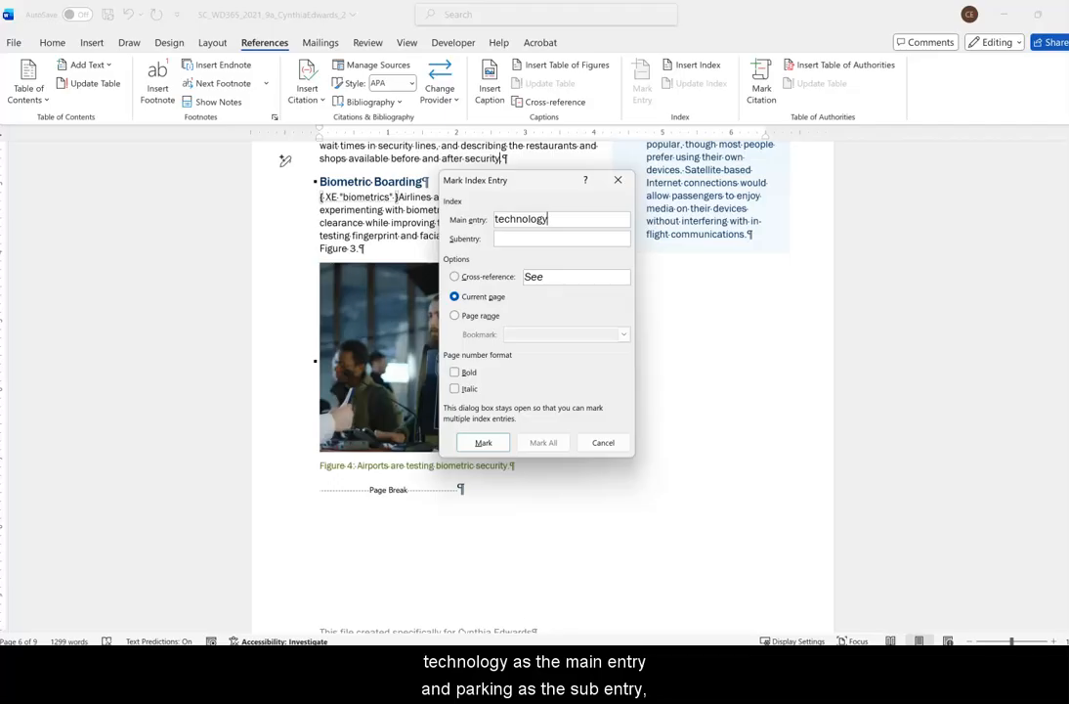
type("parking")
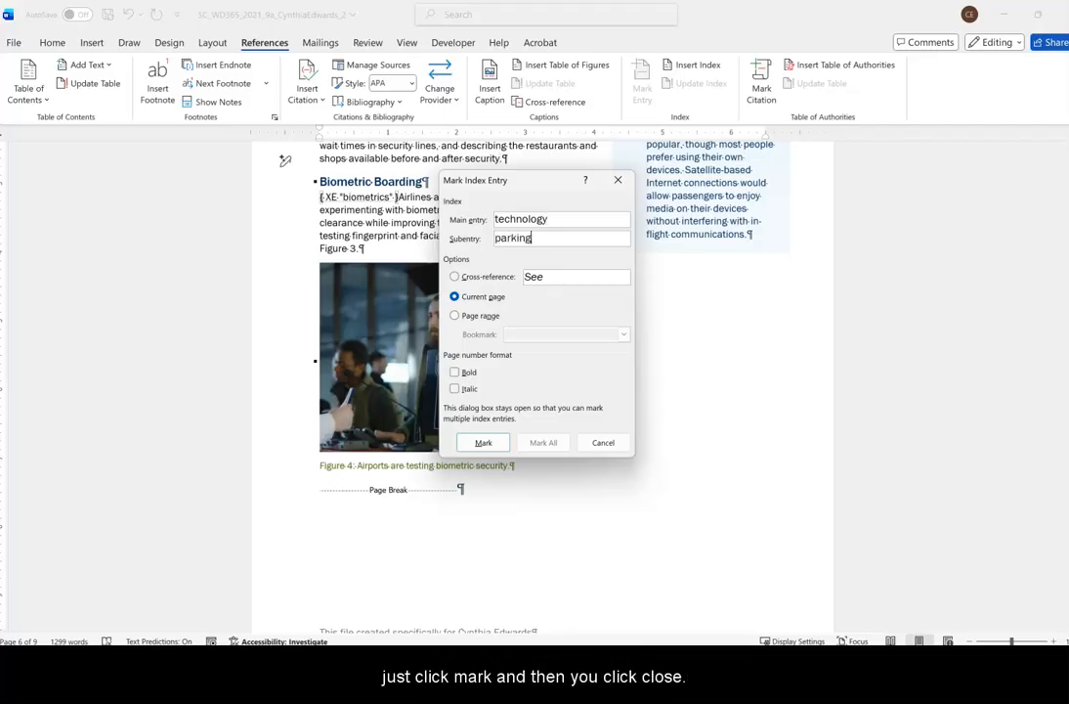
left_click(485, 443)
left_click(596, 443)
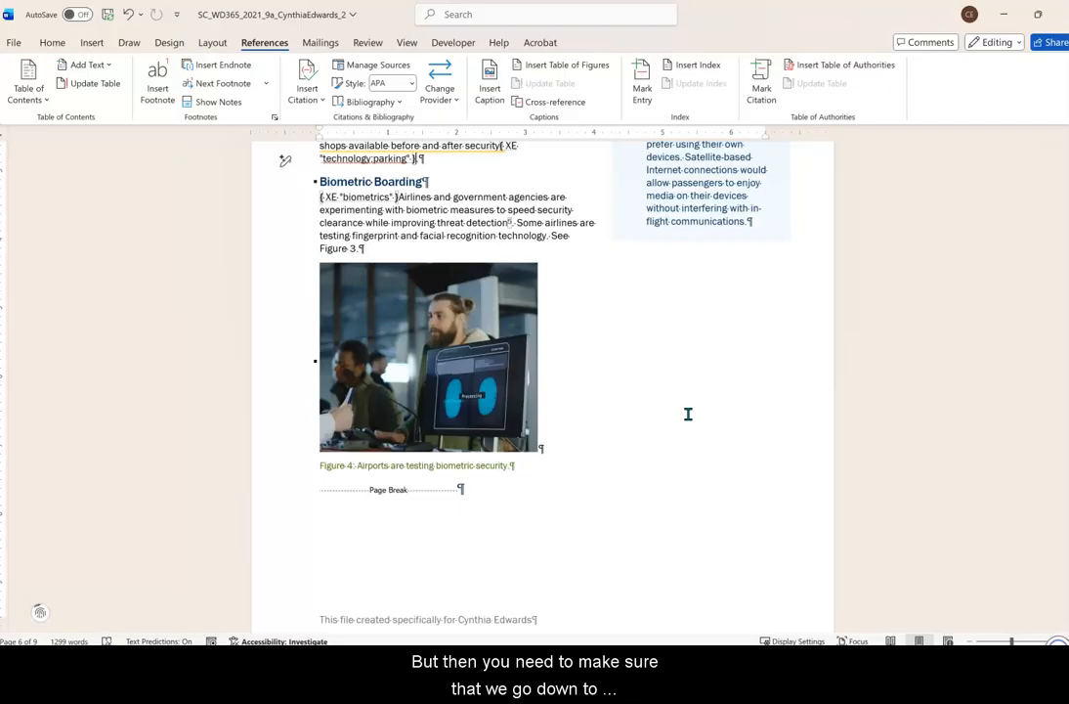
Update the index on the last page to include the newly marked entry.
scroll(647, 463, "down", 10)
scroll(598, 535, "down", 12)
scroll(597, 528, "down", 10)
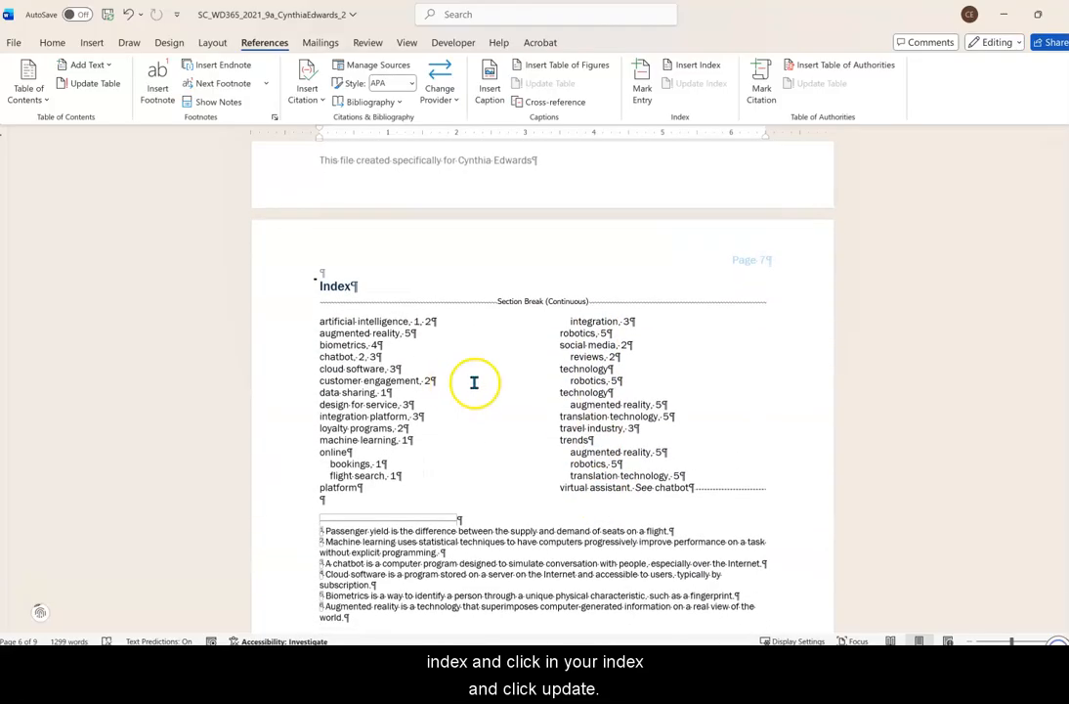
left_click(474, 383)
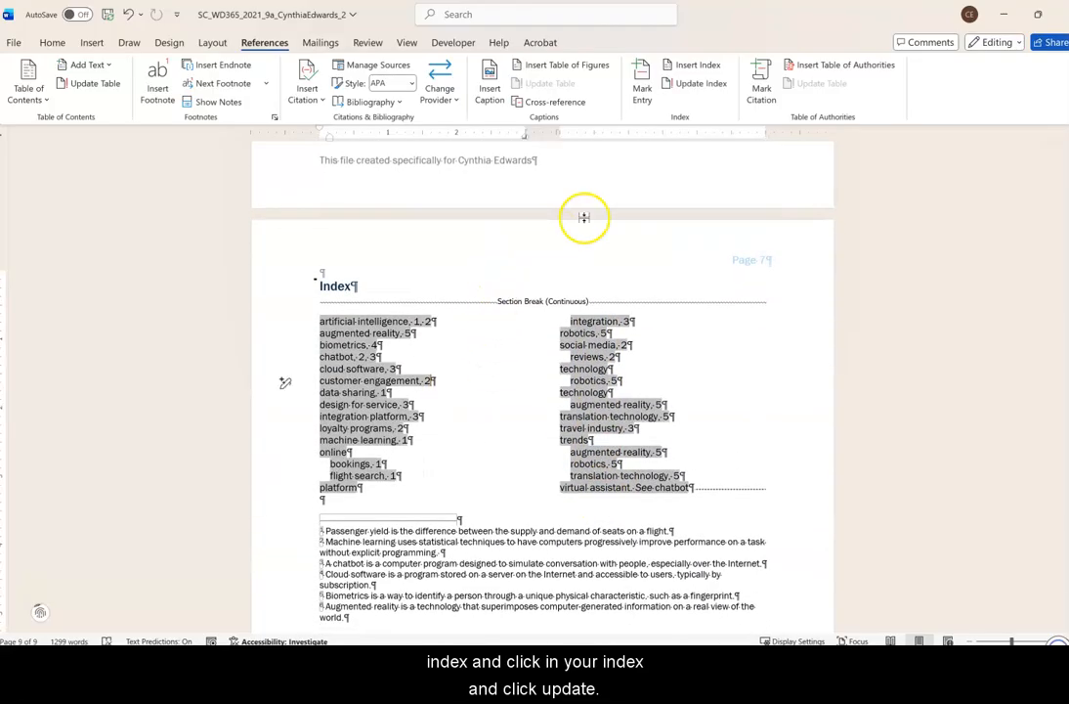
left_click(696, 83)
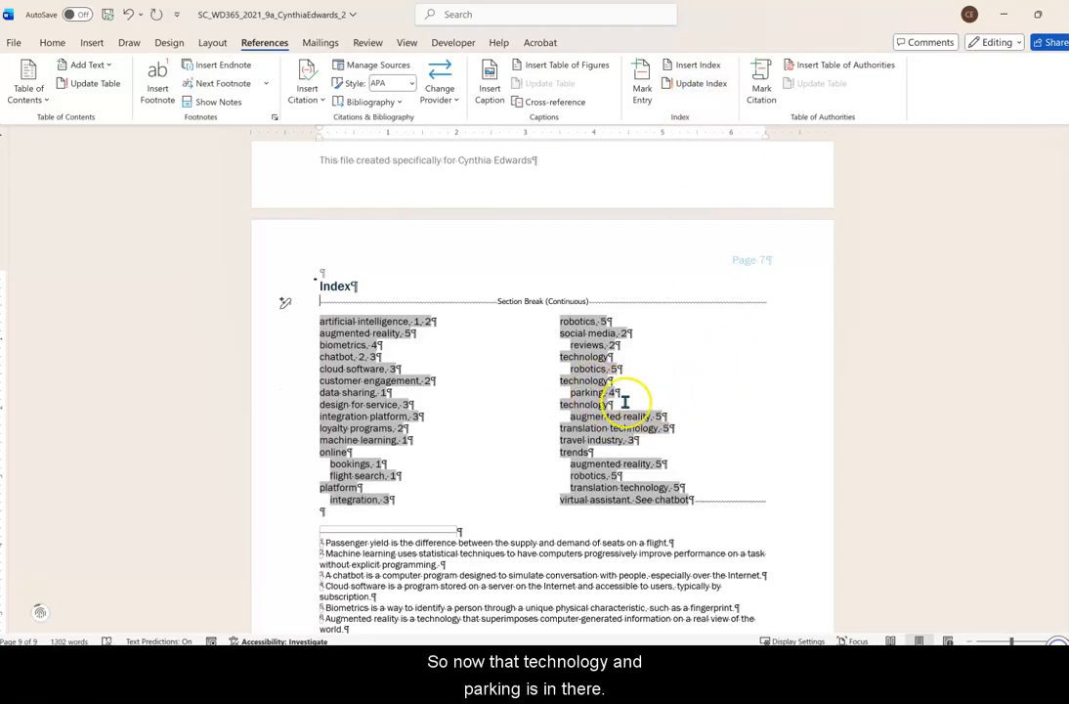
left_click(749, 353)
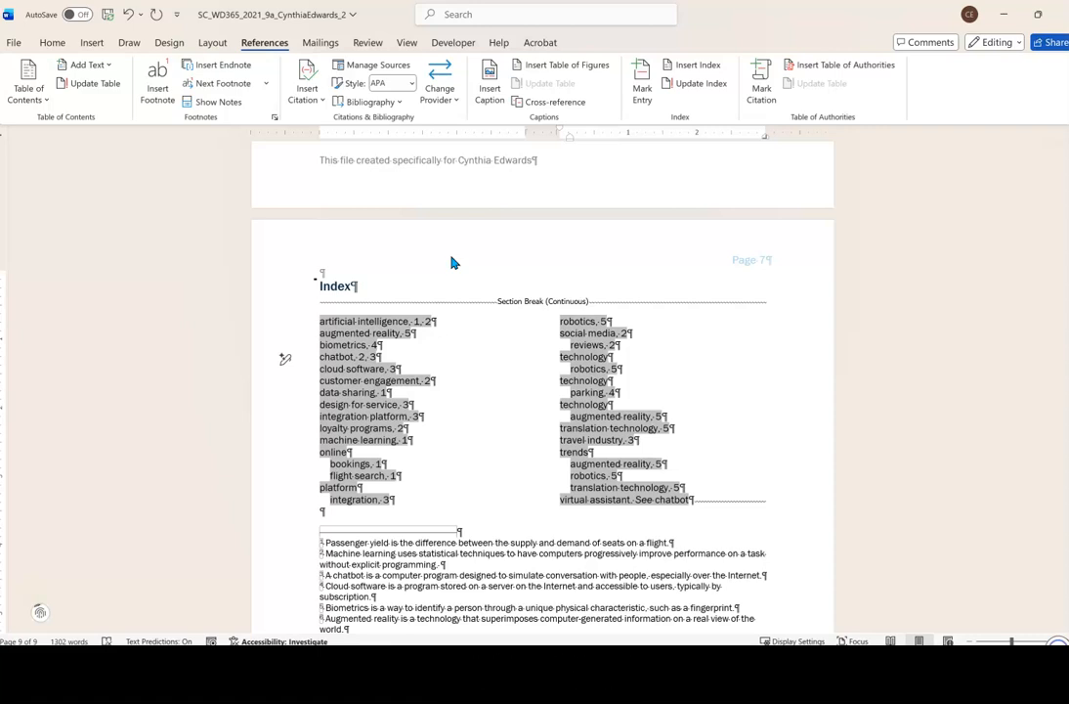
Hide the paragraph marks and other formatting symbols, and review the Index and Table of Figures pages without them.
left_click(53, 43)
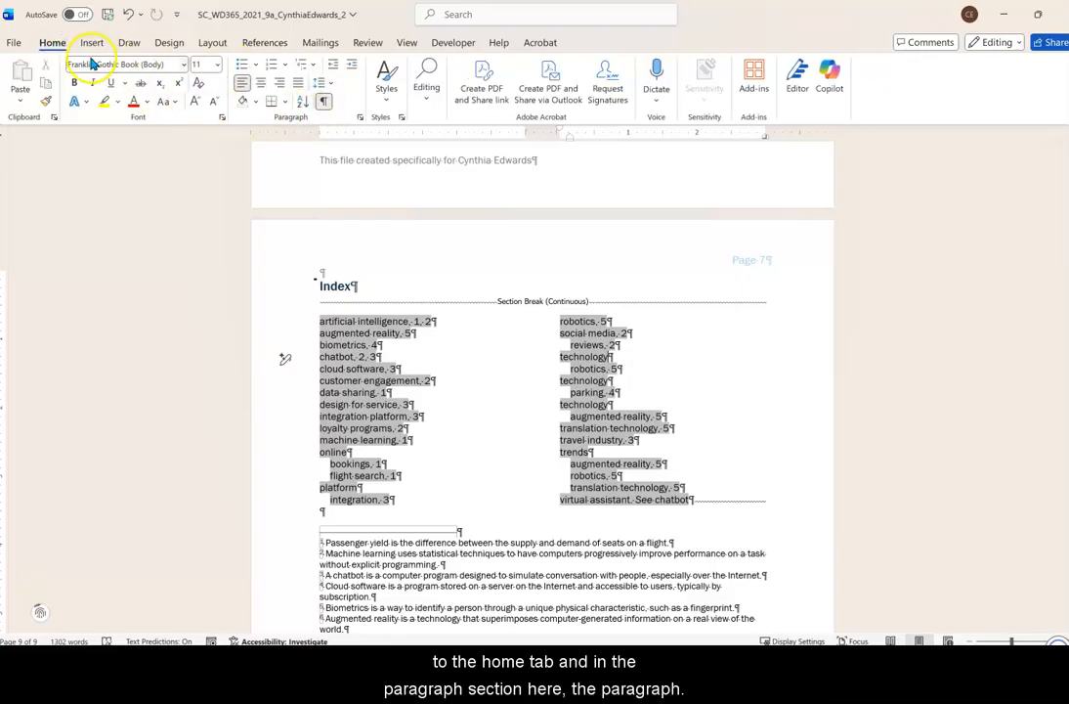
left_click(324, 102)
left_click(478, 313)
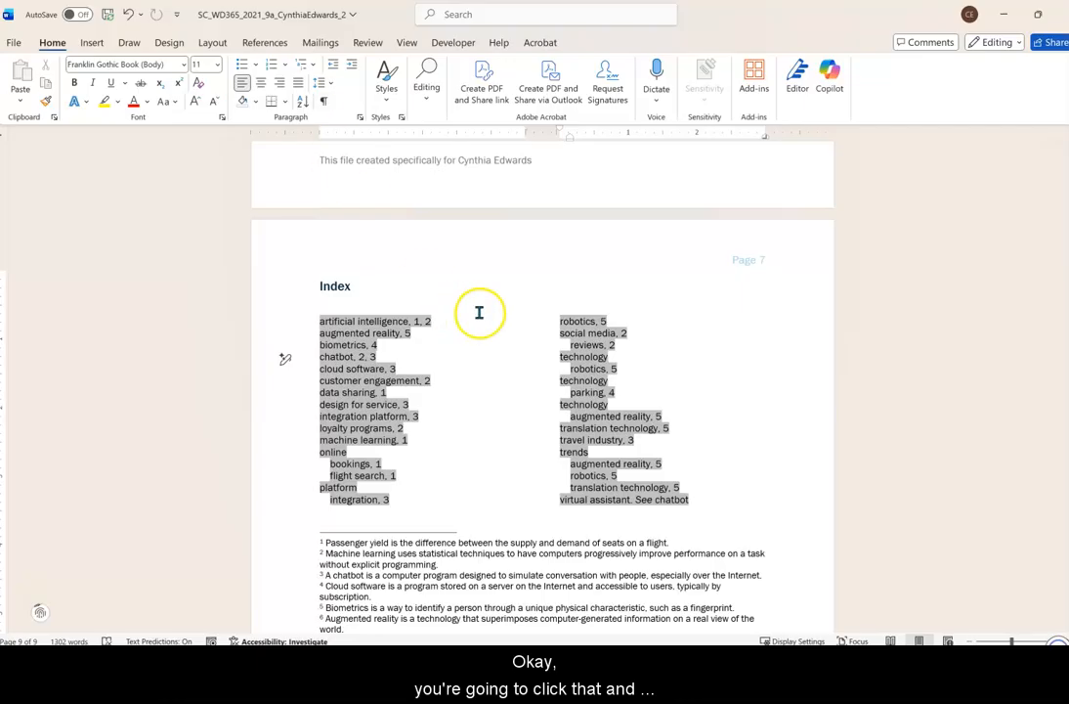
scroll(515, 352, "down", 3)
scroll(515, 352, "up", 9)
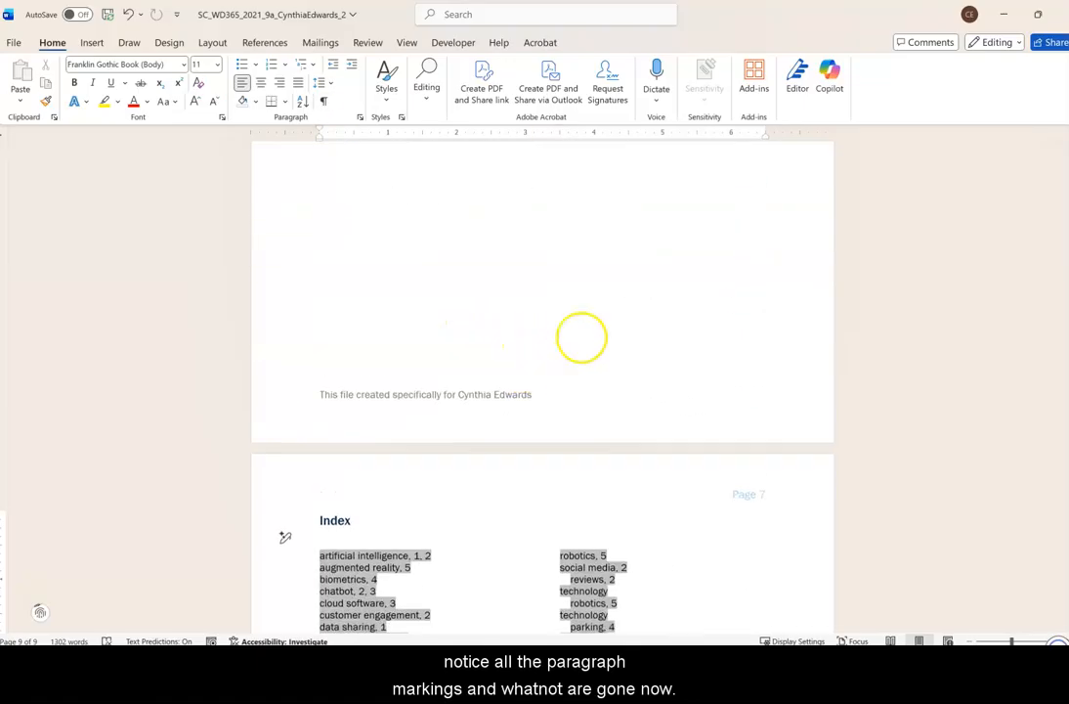
scroll(719, 265, "up", 15)
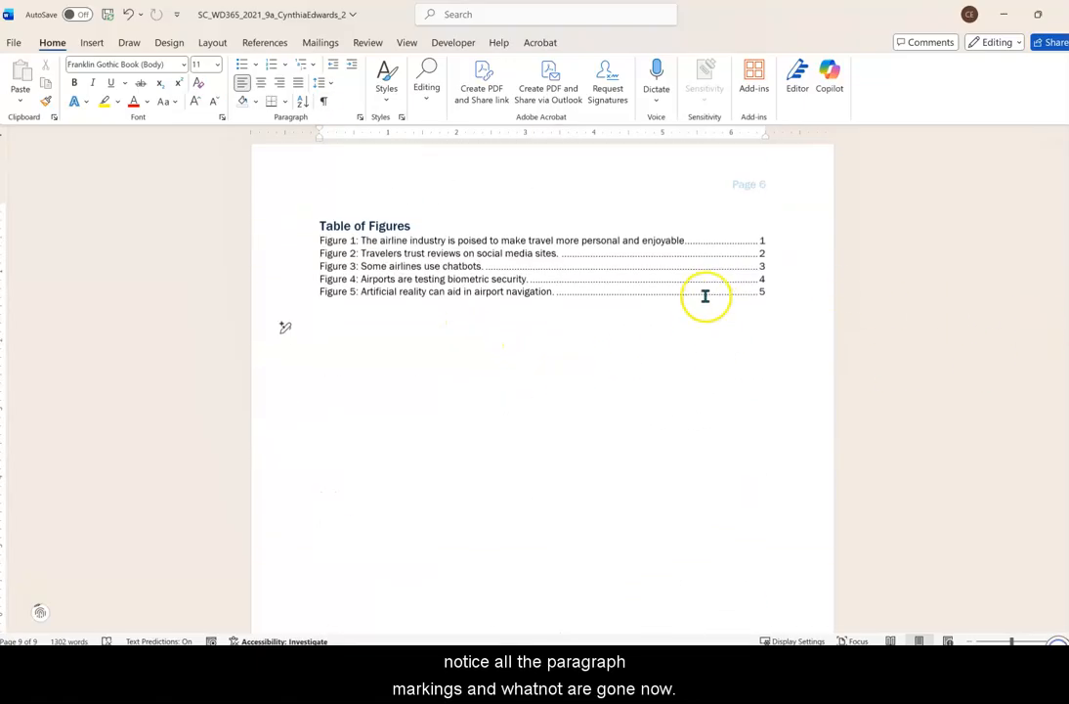
scroll(694, 327, "up", 4)
scroll(665, 303, "down", 4)
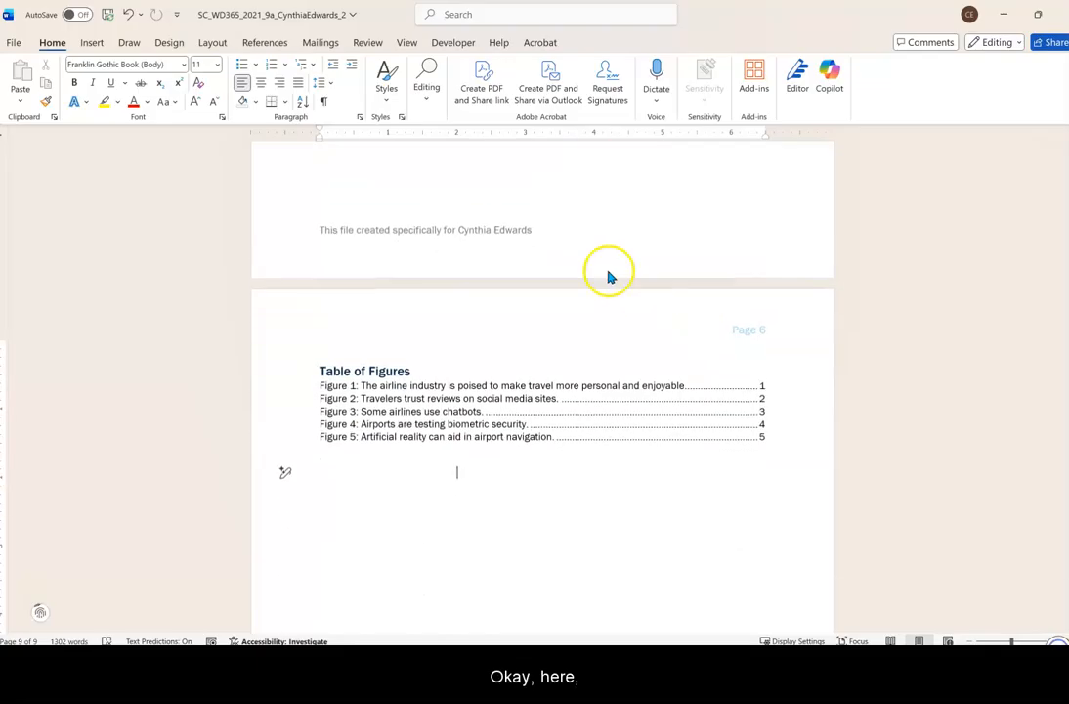
Show the formatting symbols on the Table of Figures page again for comparison and hide them once more.
left_click(326, 102)
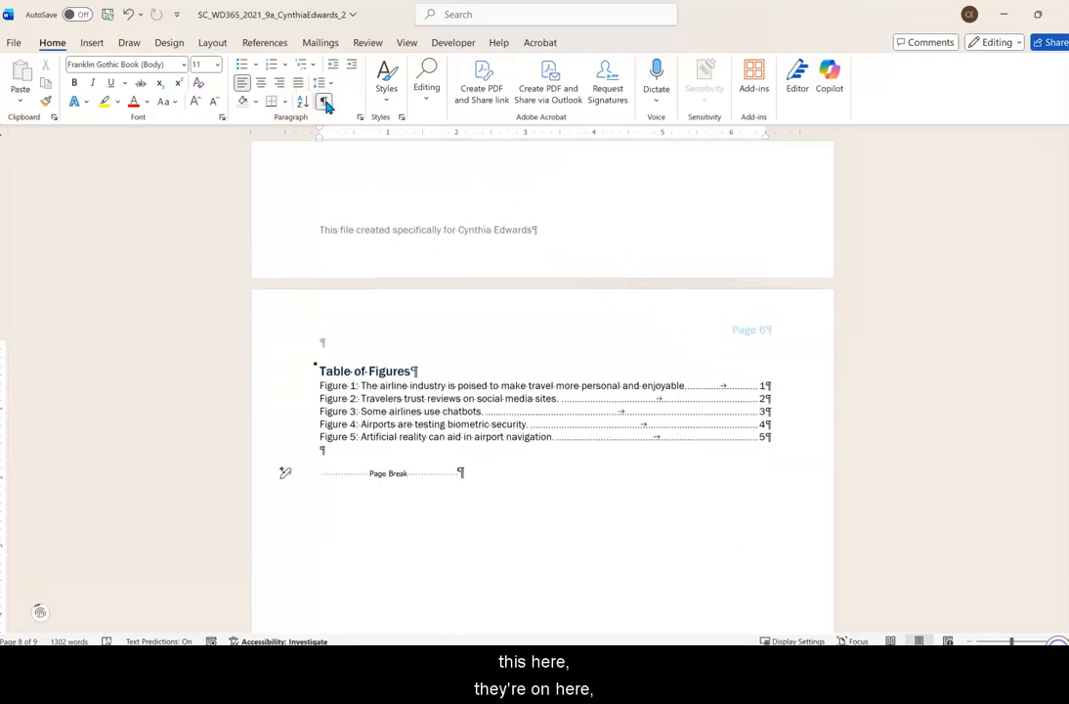
left_click(326, 102)
left_click(326, 104)
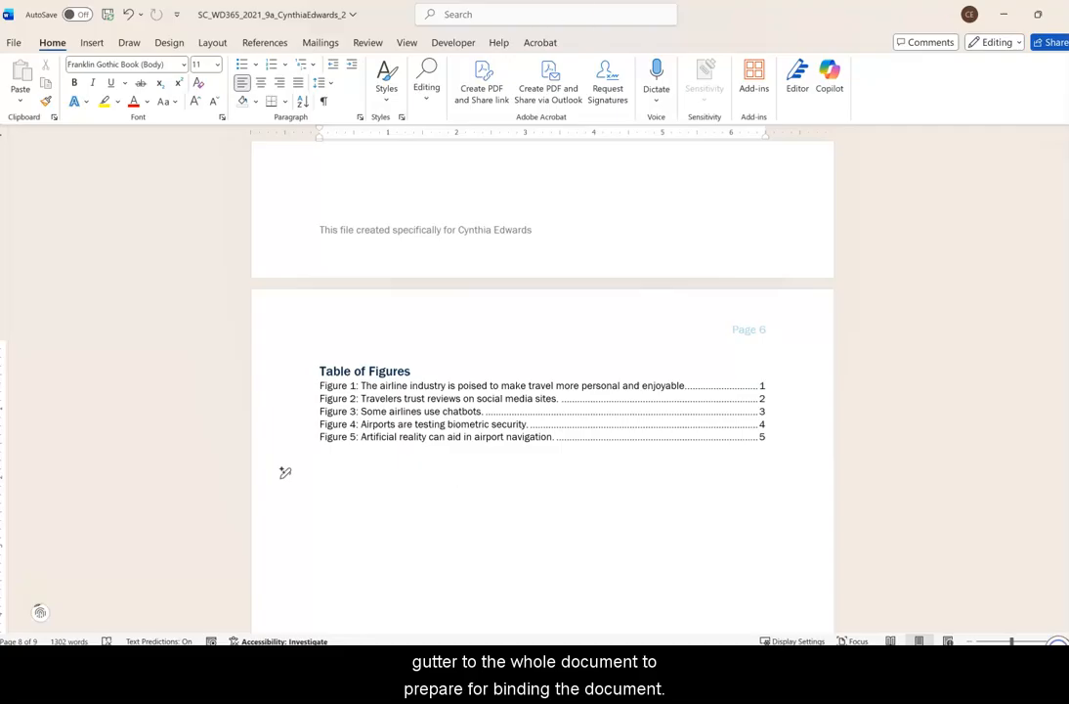
Open the custom margin settings for the document and set a 0.5" gutter.
left_click(209, 44)
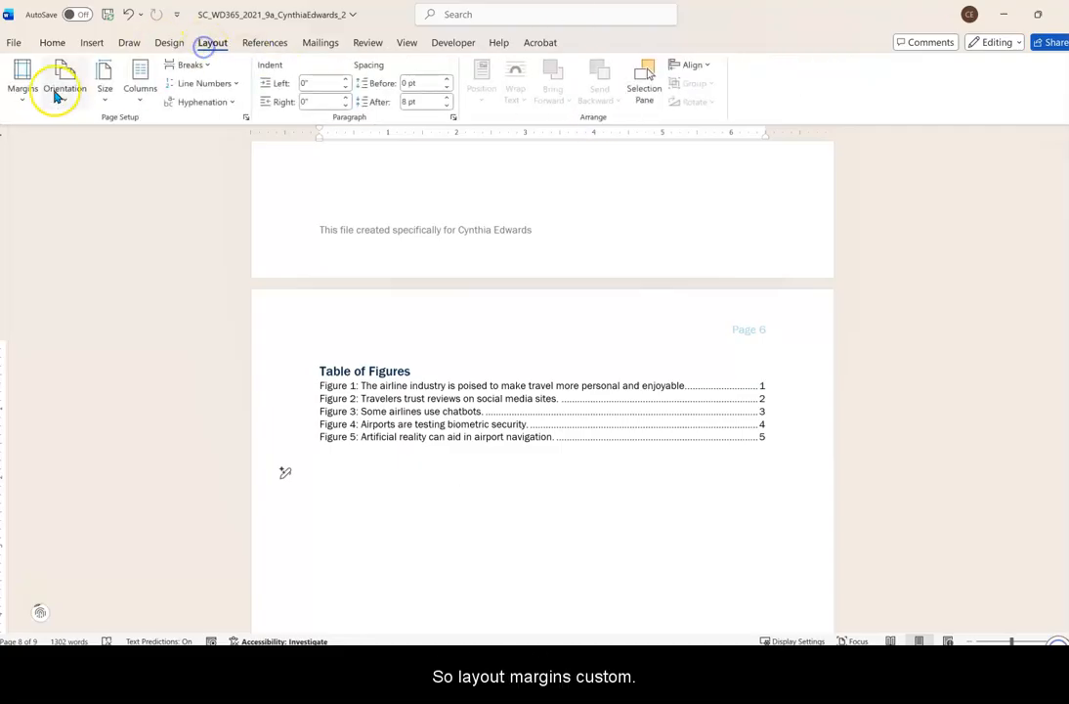
left_click(23, 98)
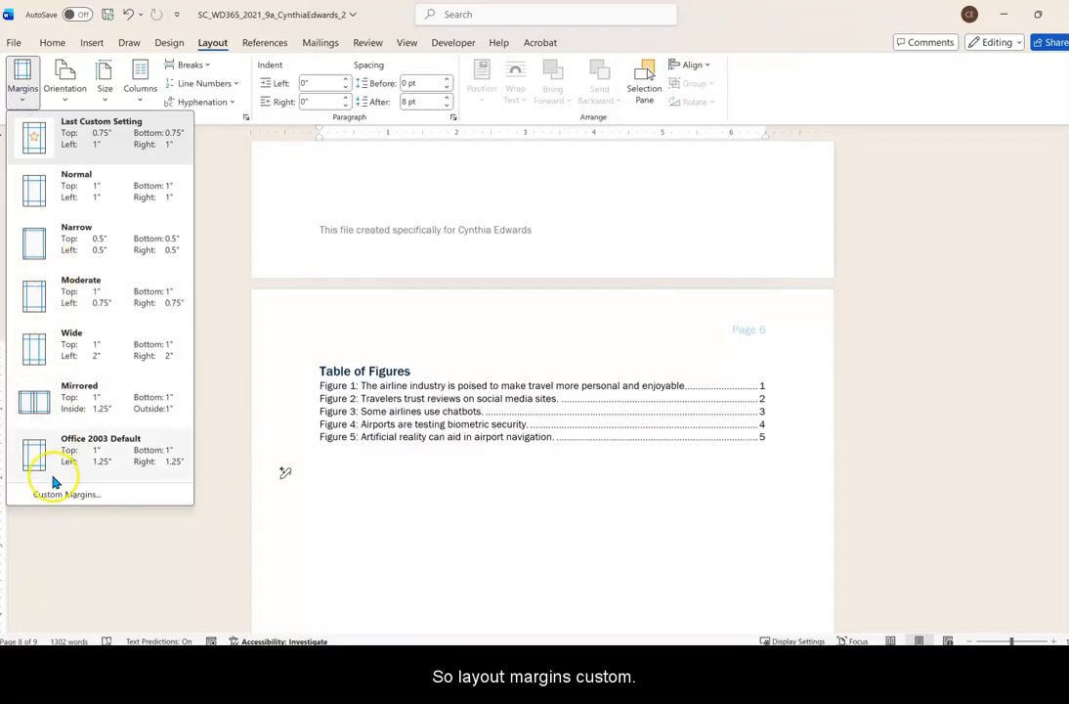
left_click(54, 495)
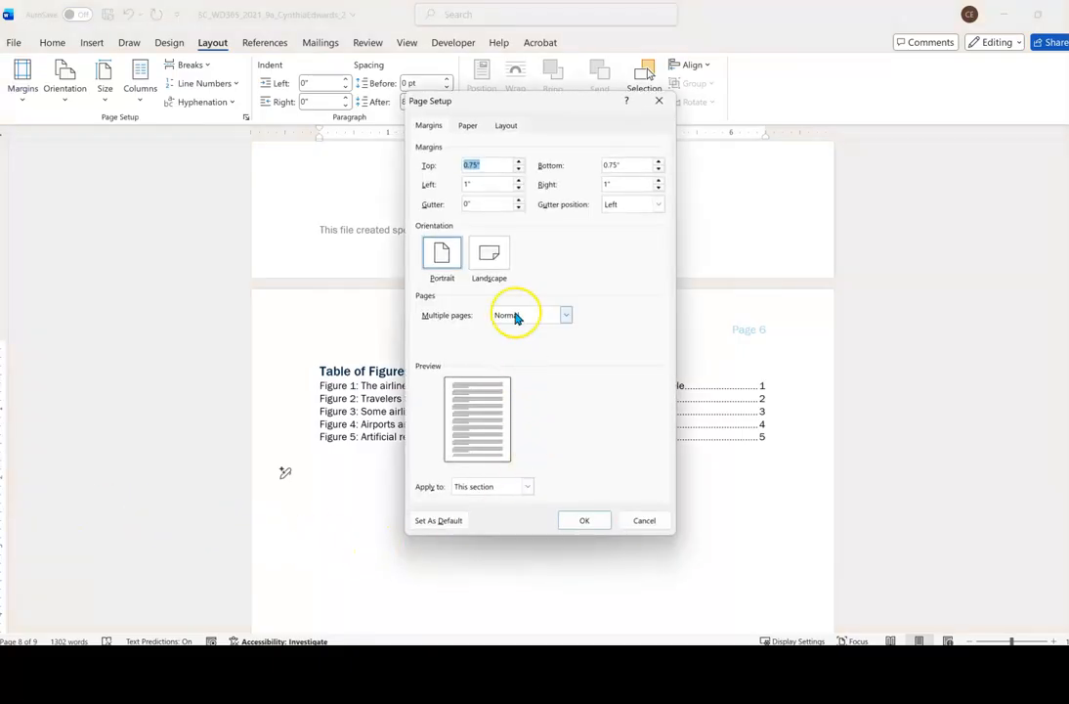
left_click(467, 205)
type(".5")
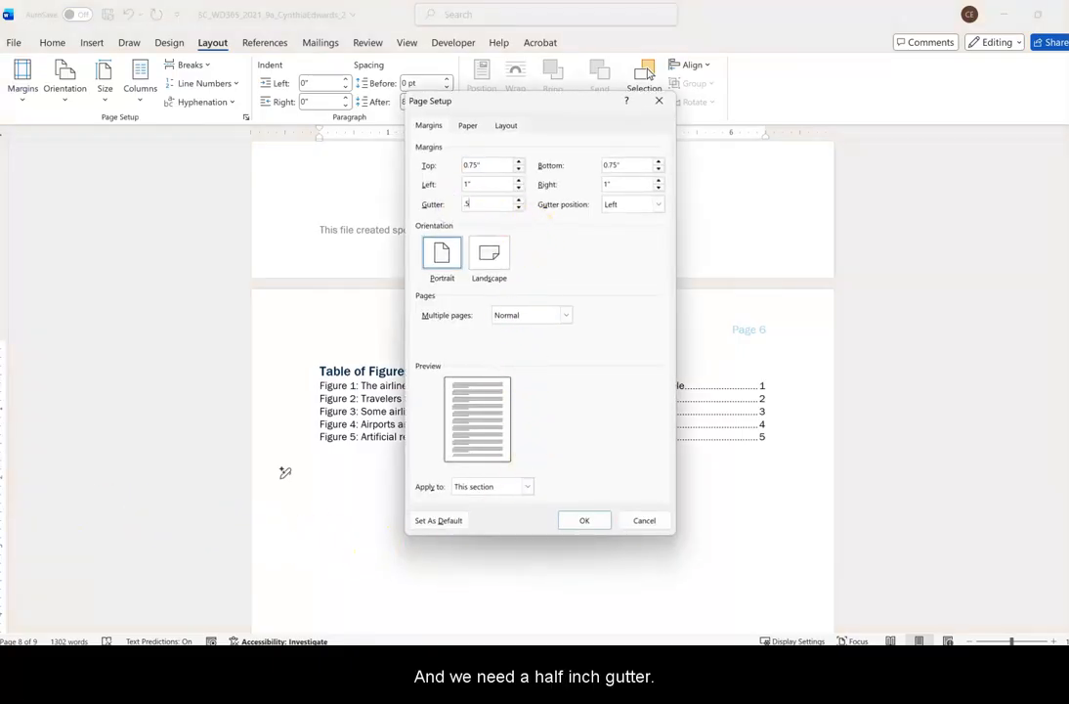
key("Tab")
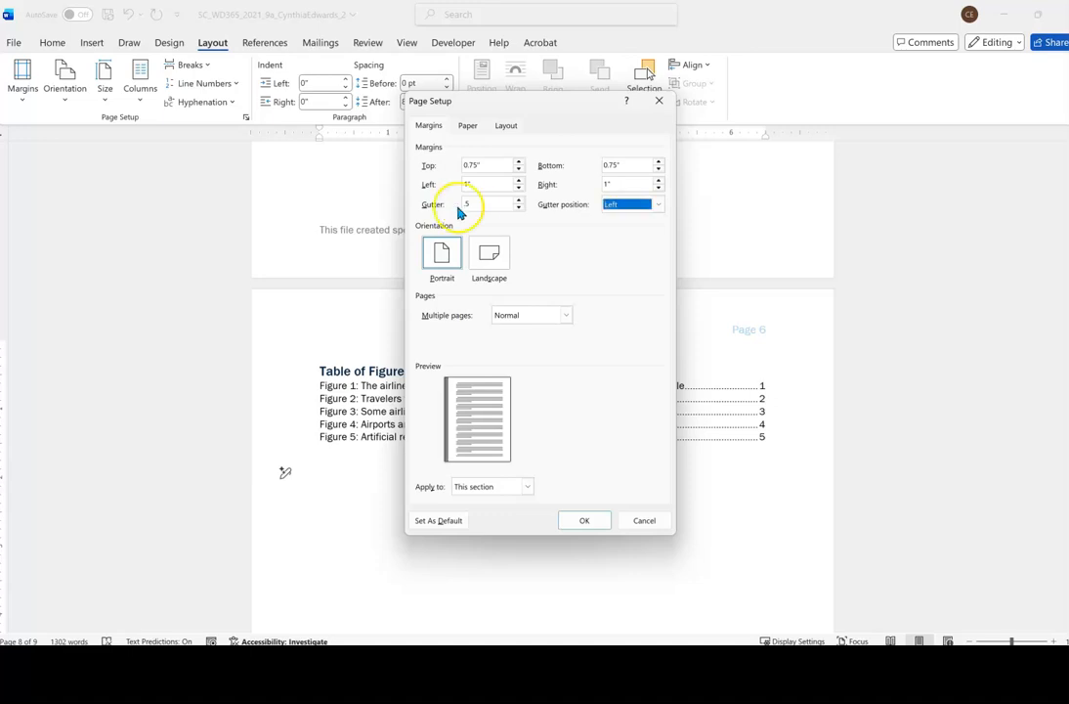
left_click(492, 202)
type("\"")
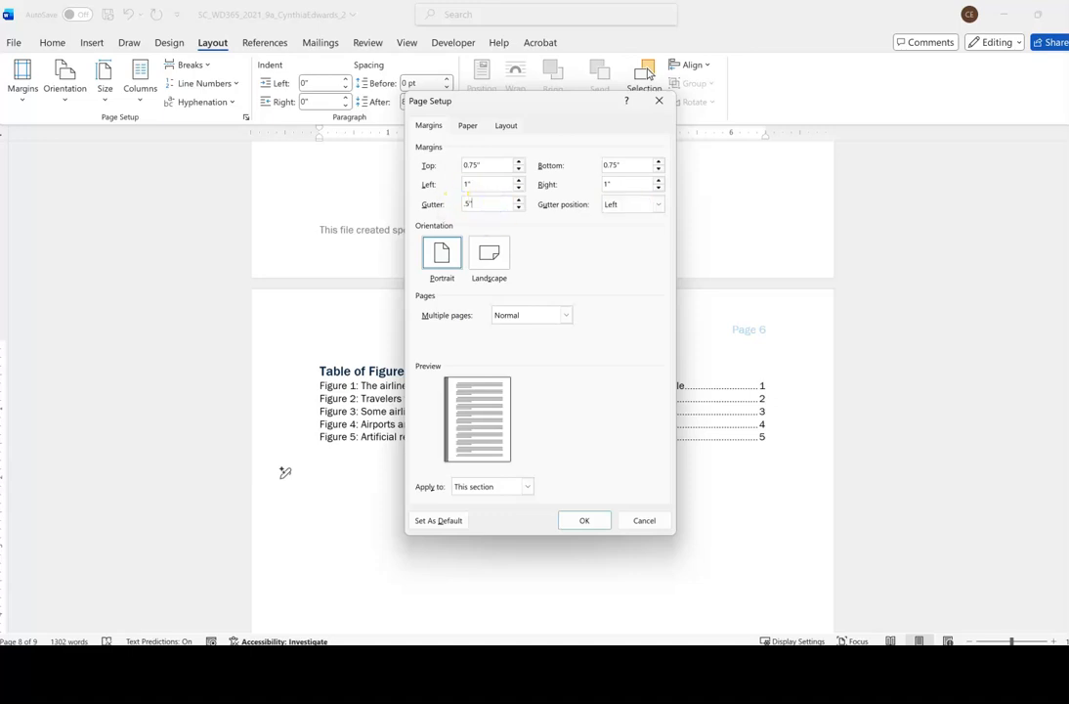
Keep the gutter position at Left and apply the page setup to the whole document.
left_click(659, 204)
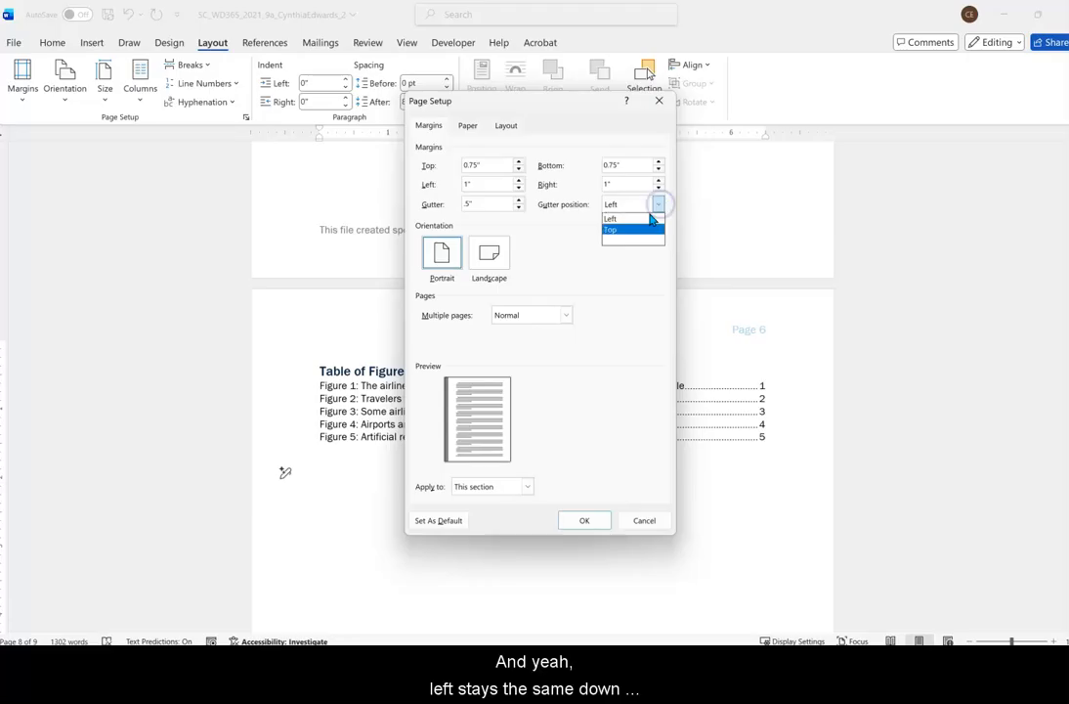
left_click(633, 220)
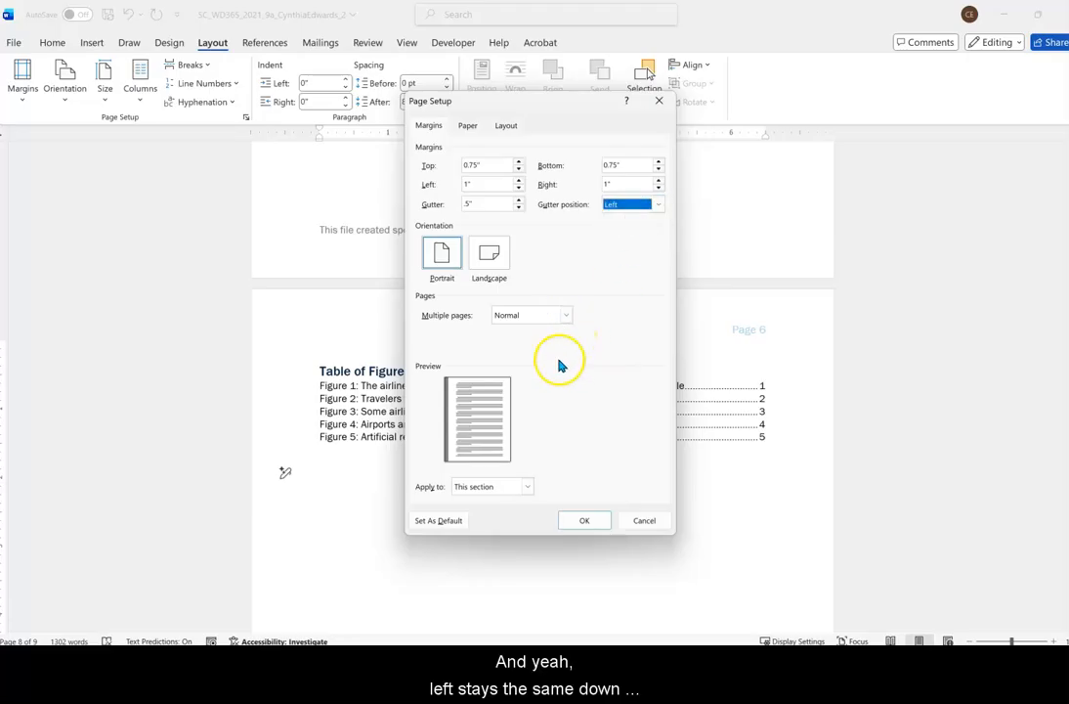
left_click(528, 488)
left_click(498, 522)
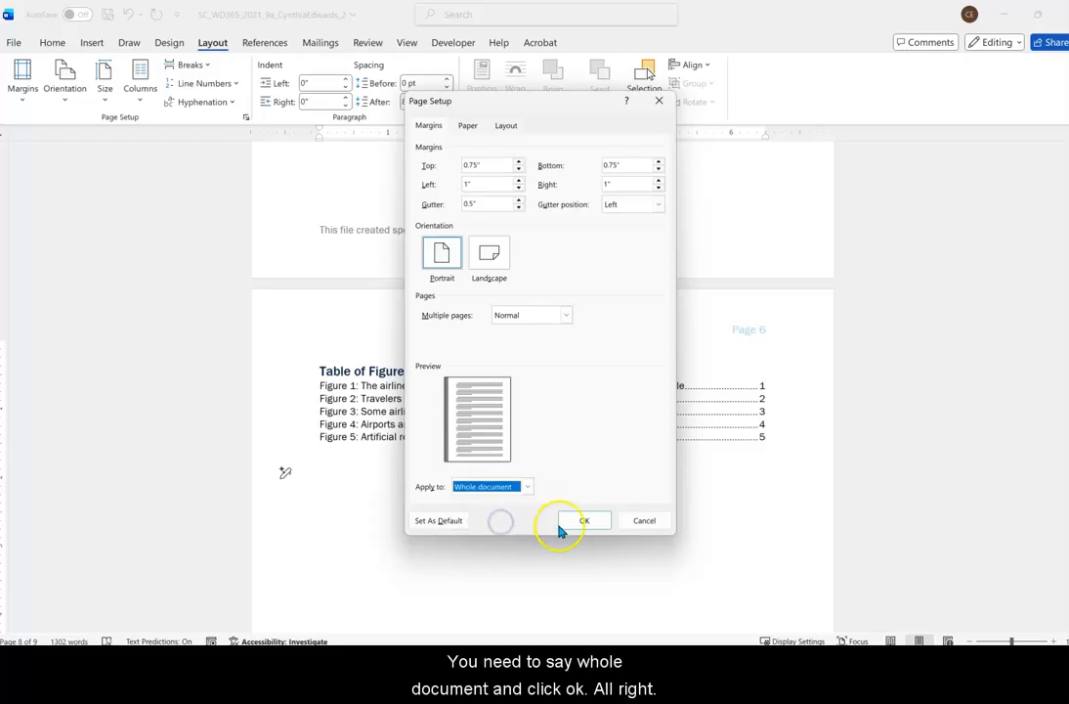
left_click(584, 523)
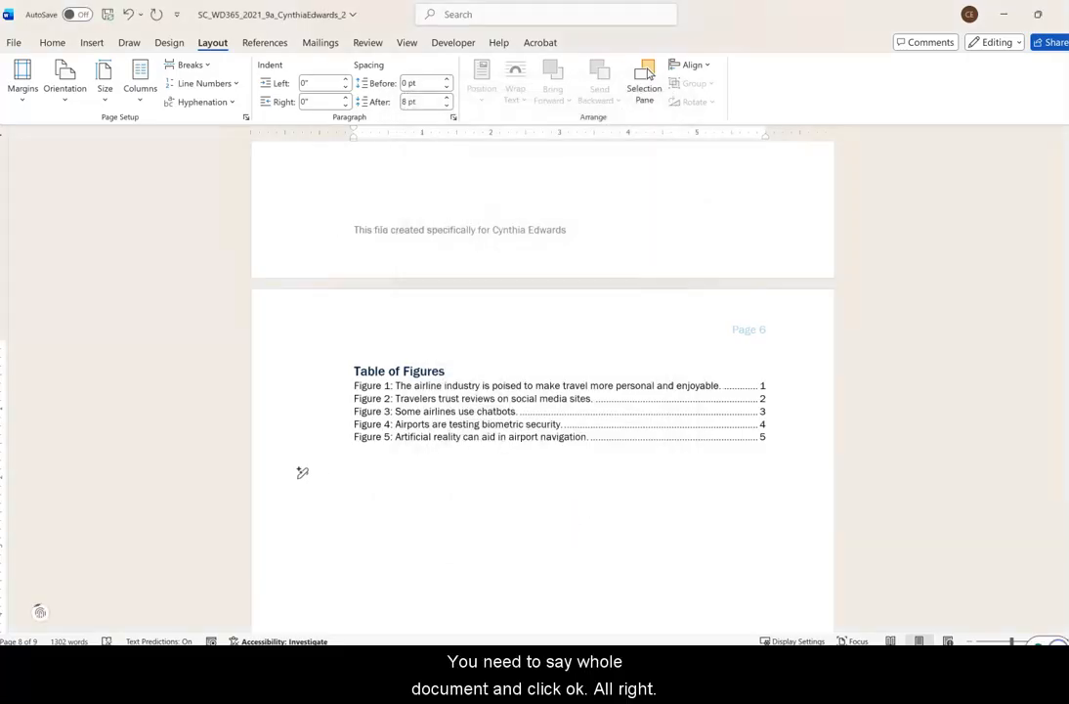
Save the finished reference document under its existing file name.
left_click(14, 43)
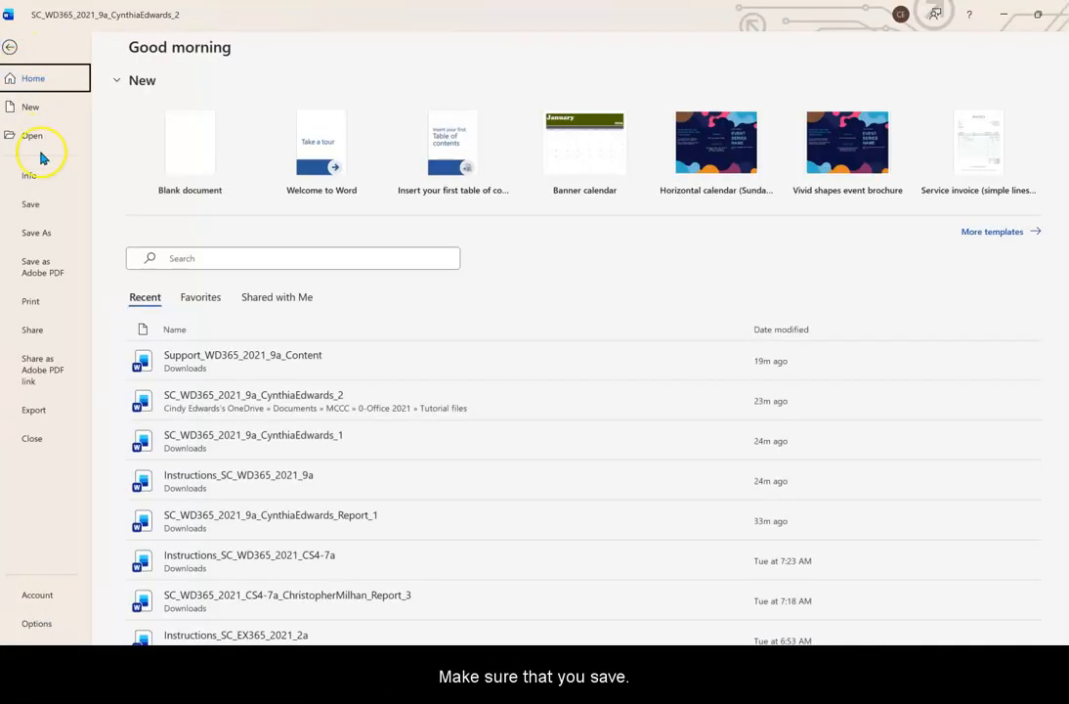
left_click(45, 211)
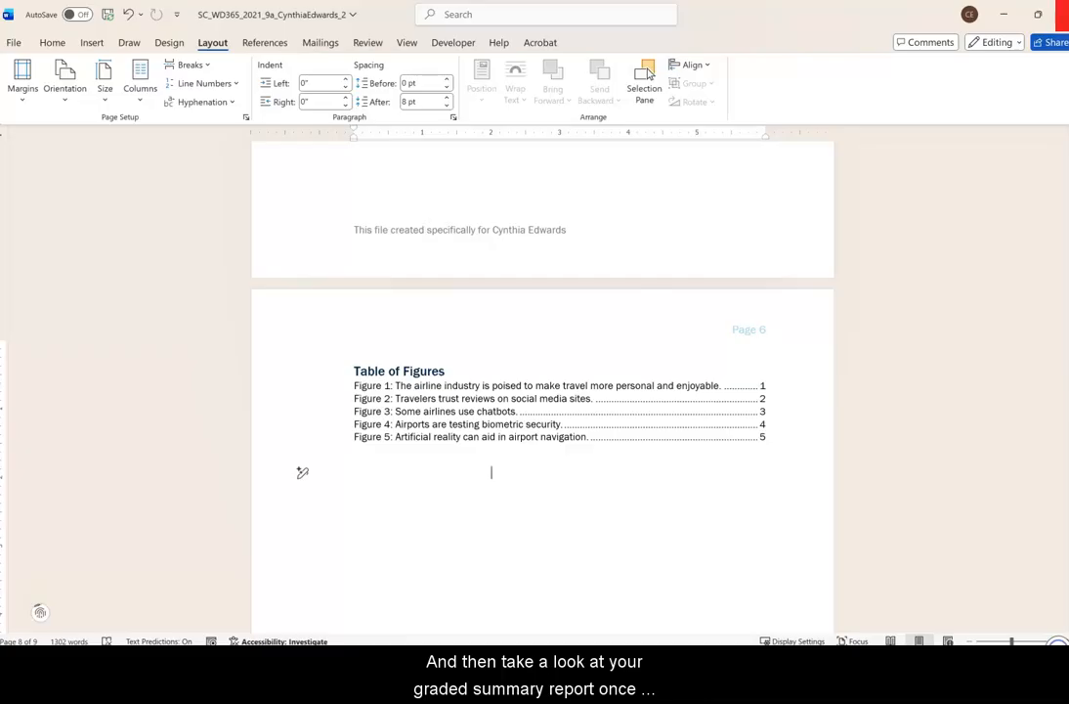
key("ctrl+s")
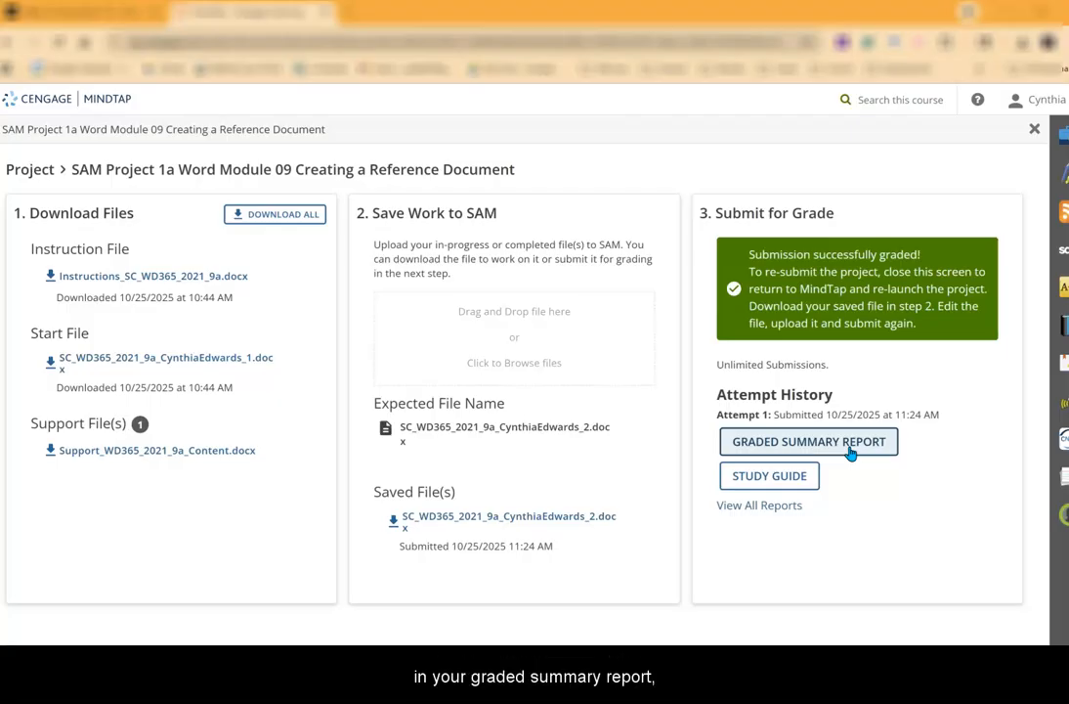
Switch to the SAM project page in MindTap and open the study guide for Attempt 1.
left_click(802, 477)
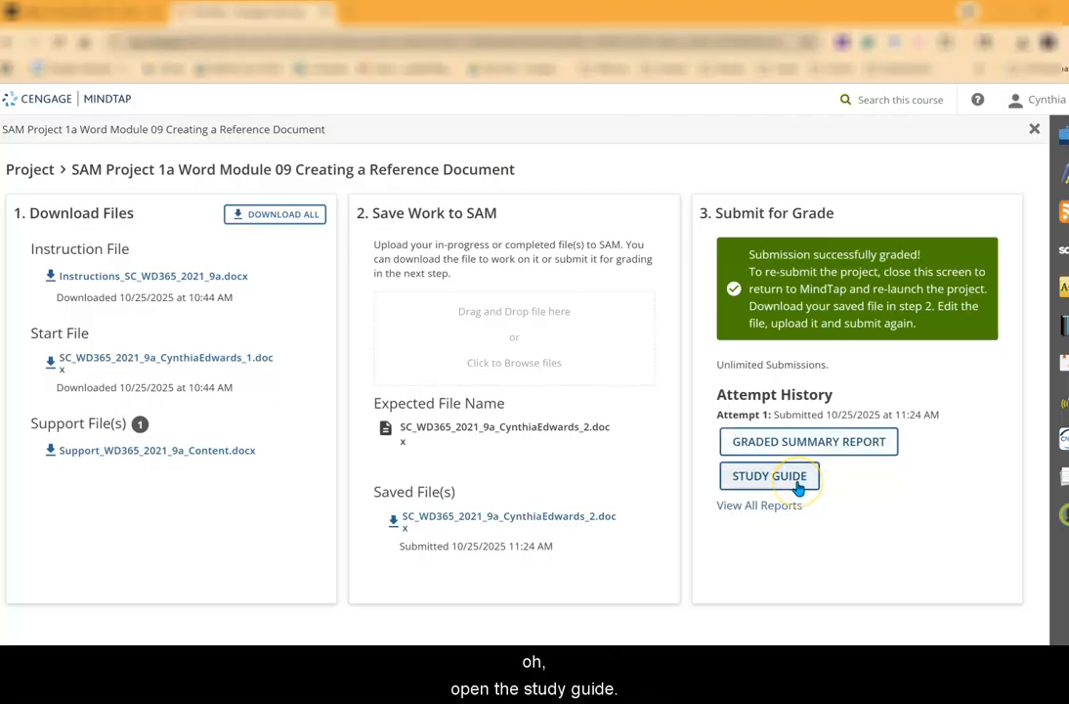